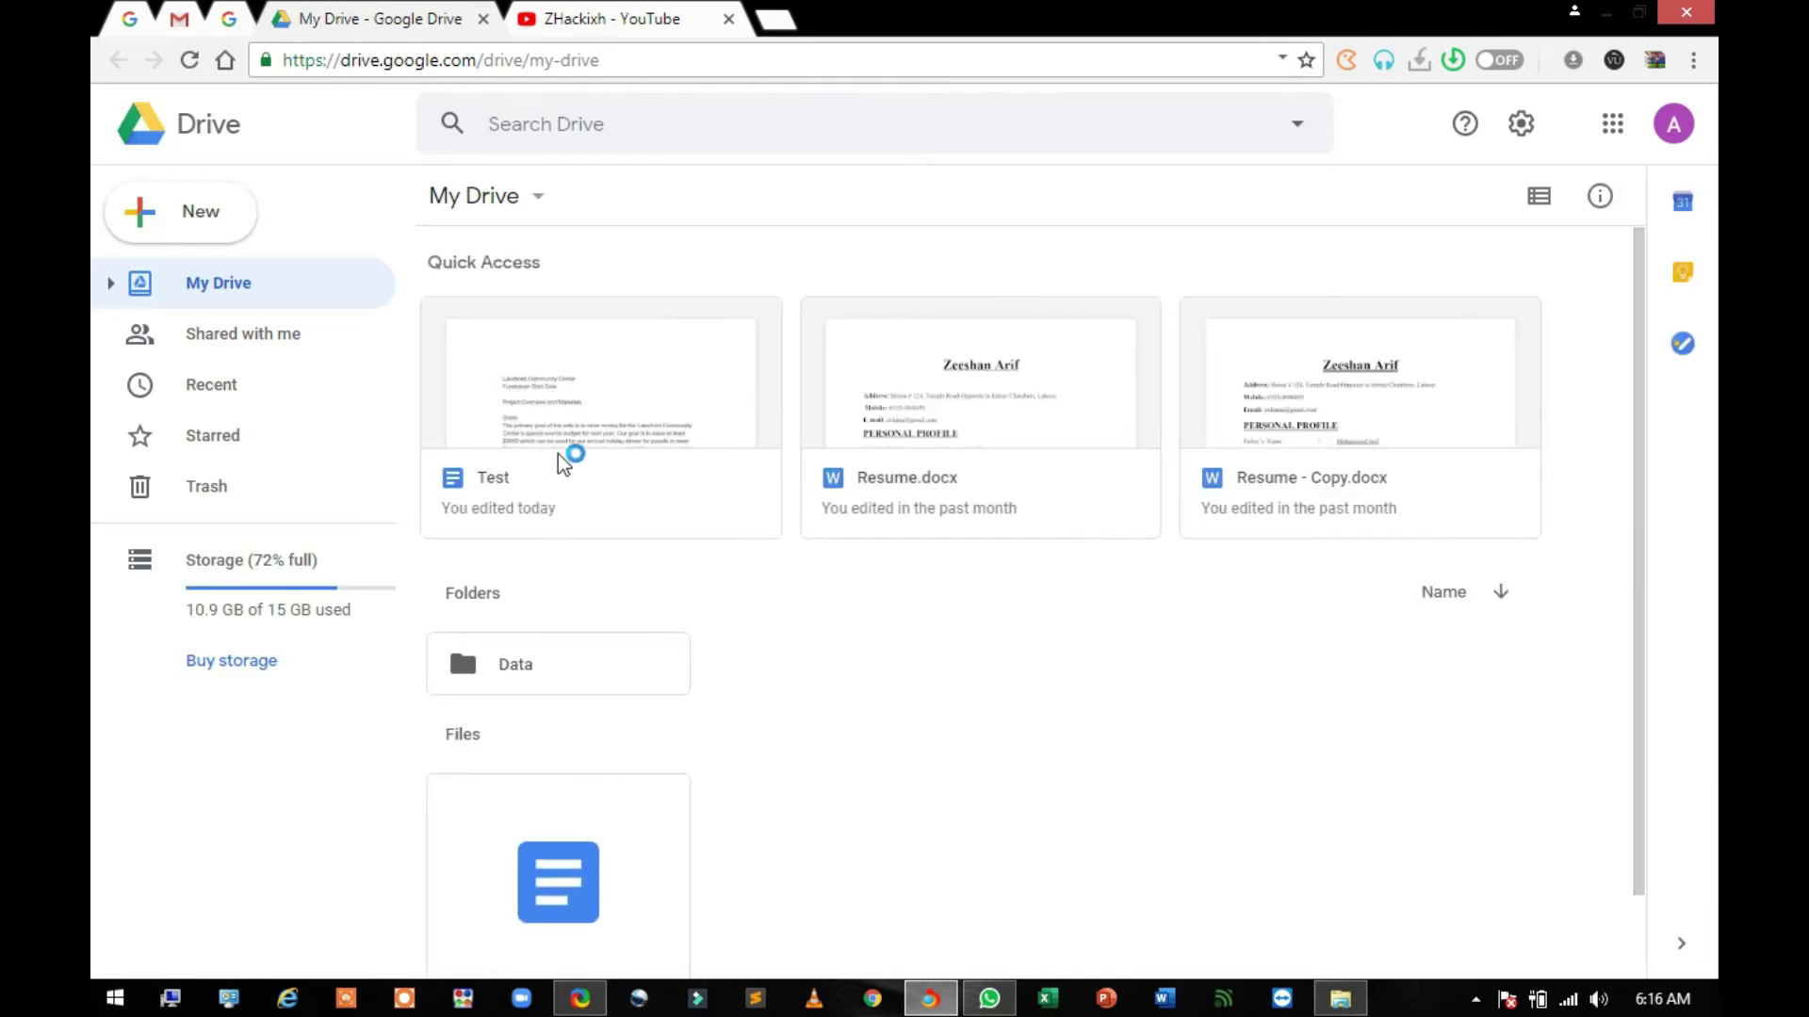
# - Open the Test document and make its "Lakefront Community Center" title line centered and bold, without underline
pyautogui.doubleClick(557, 425)
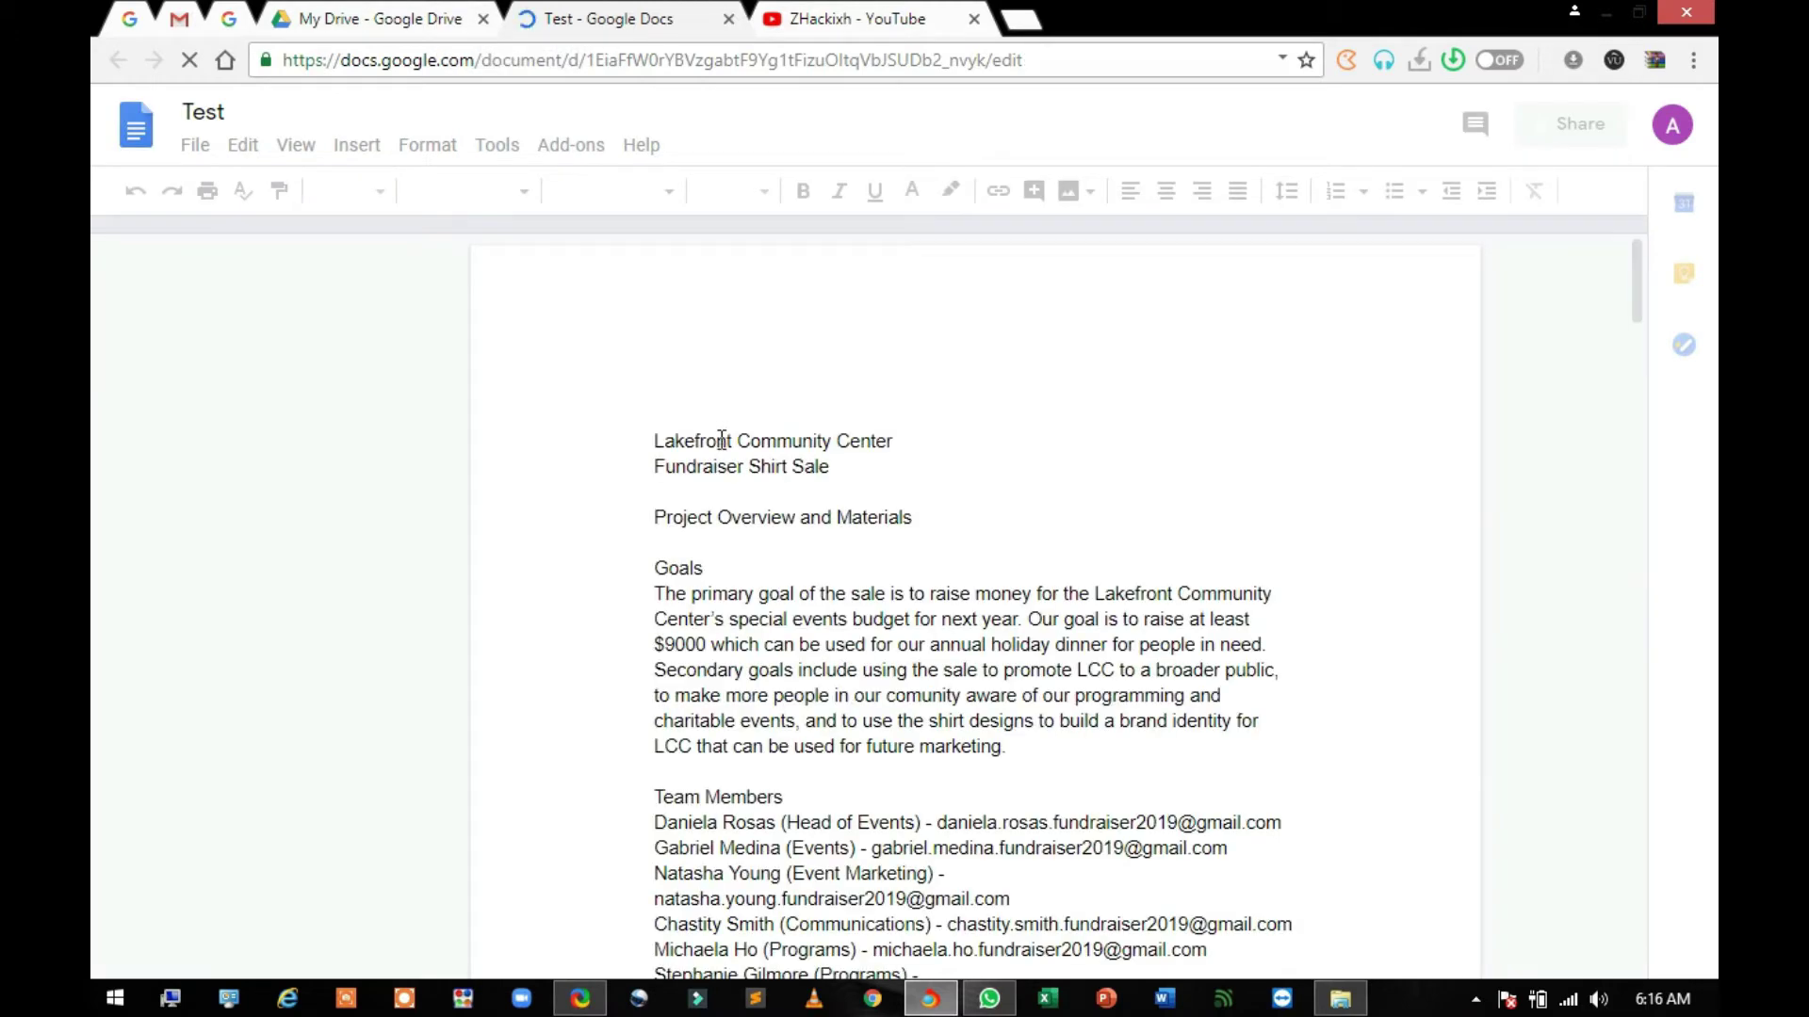
pyautogui.tripleClick(722, 440)
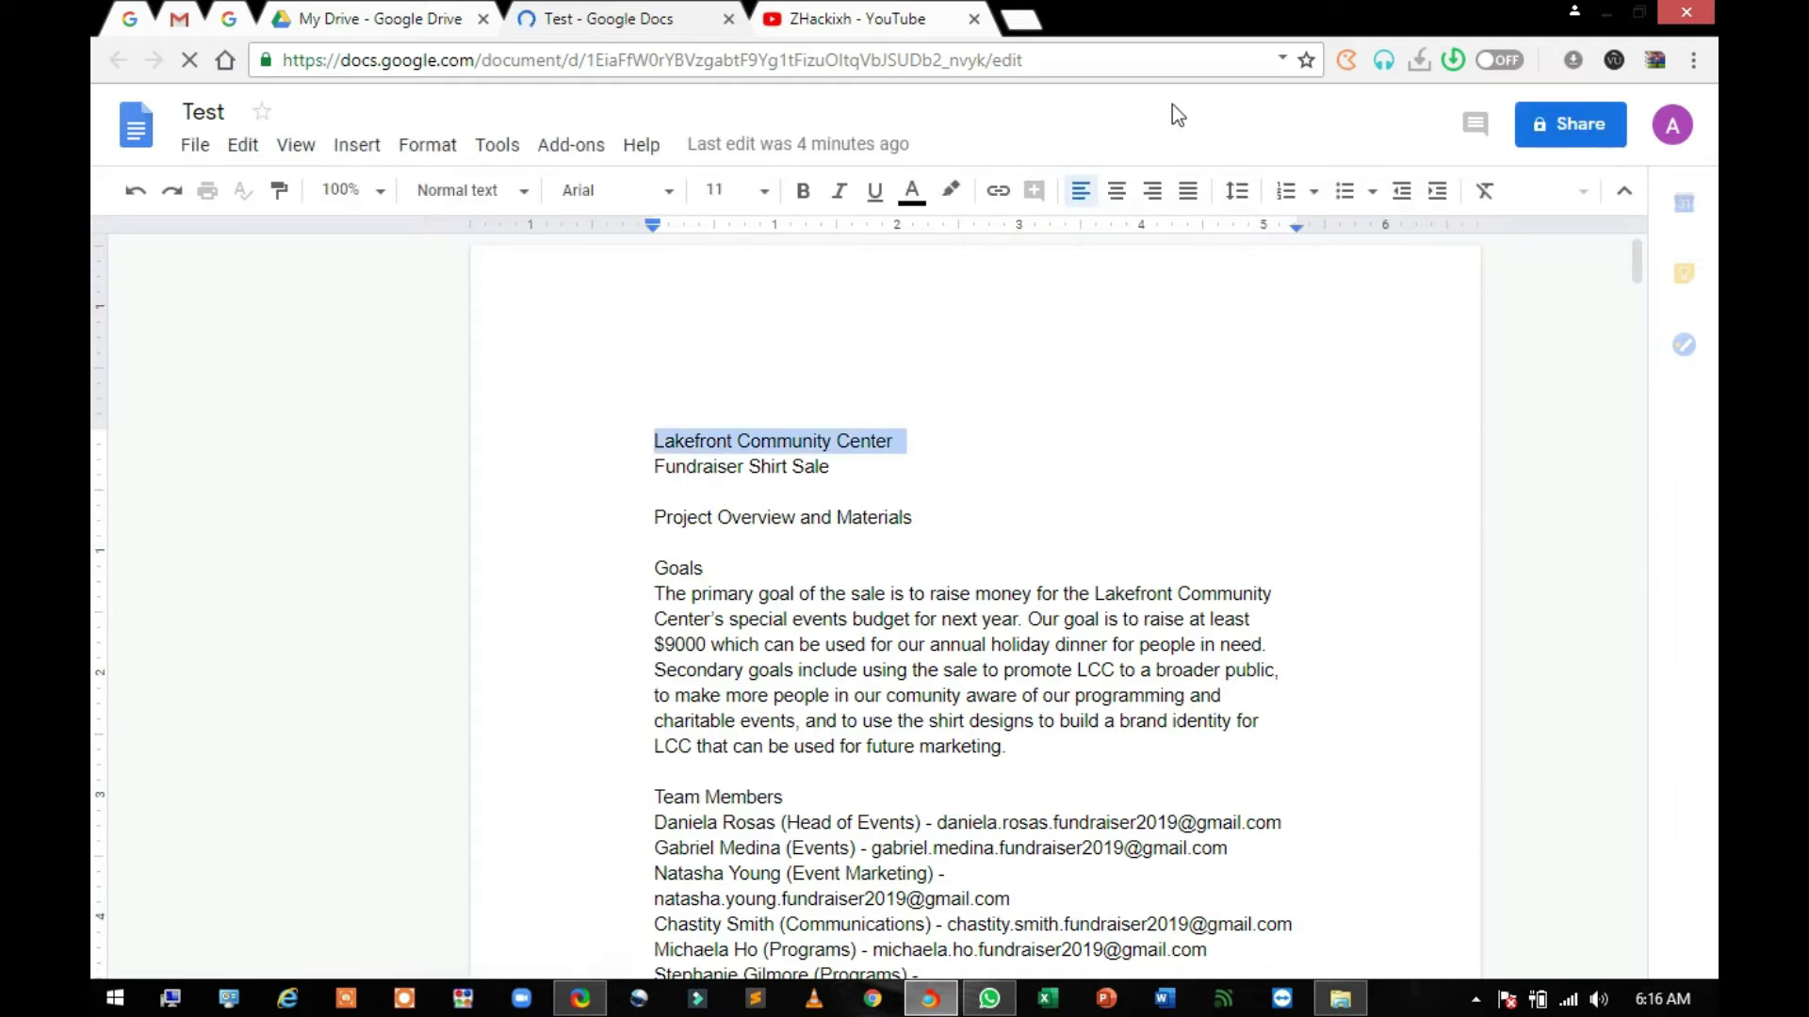
pyautogui.click(1117, 194)
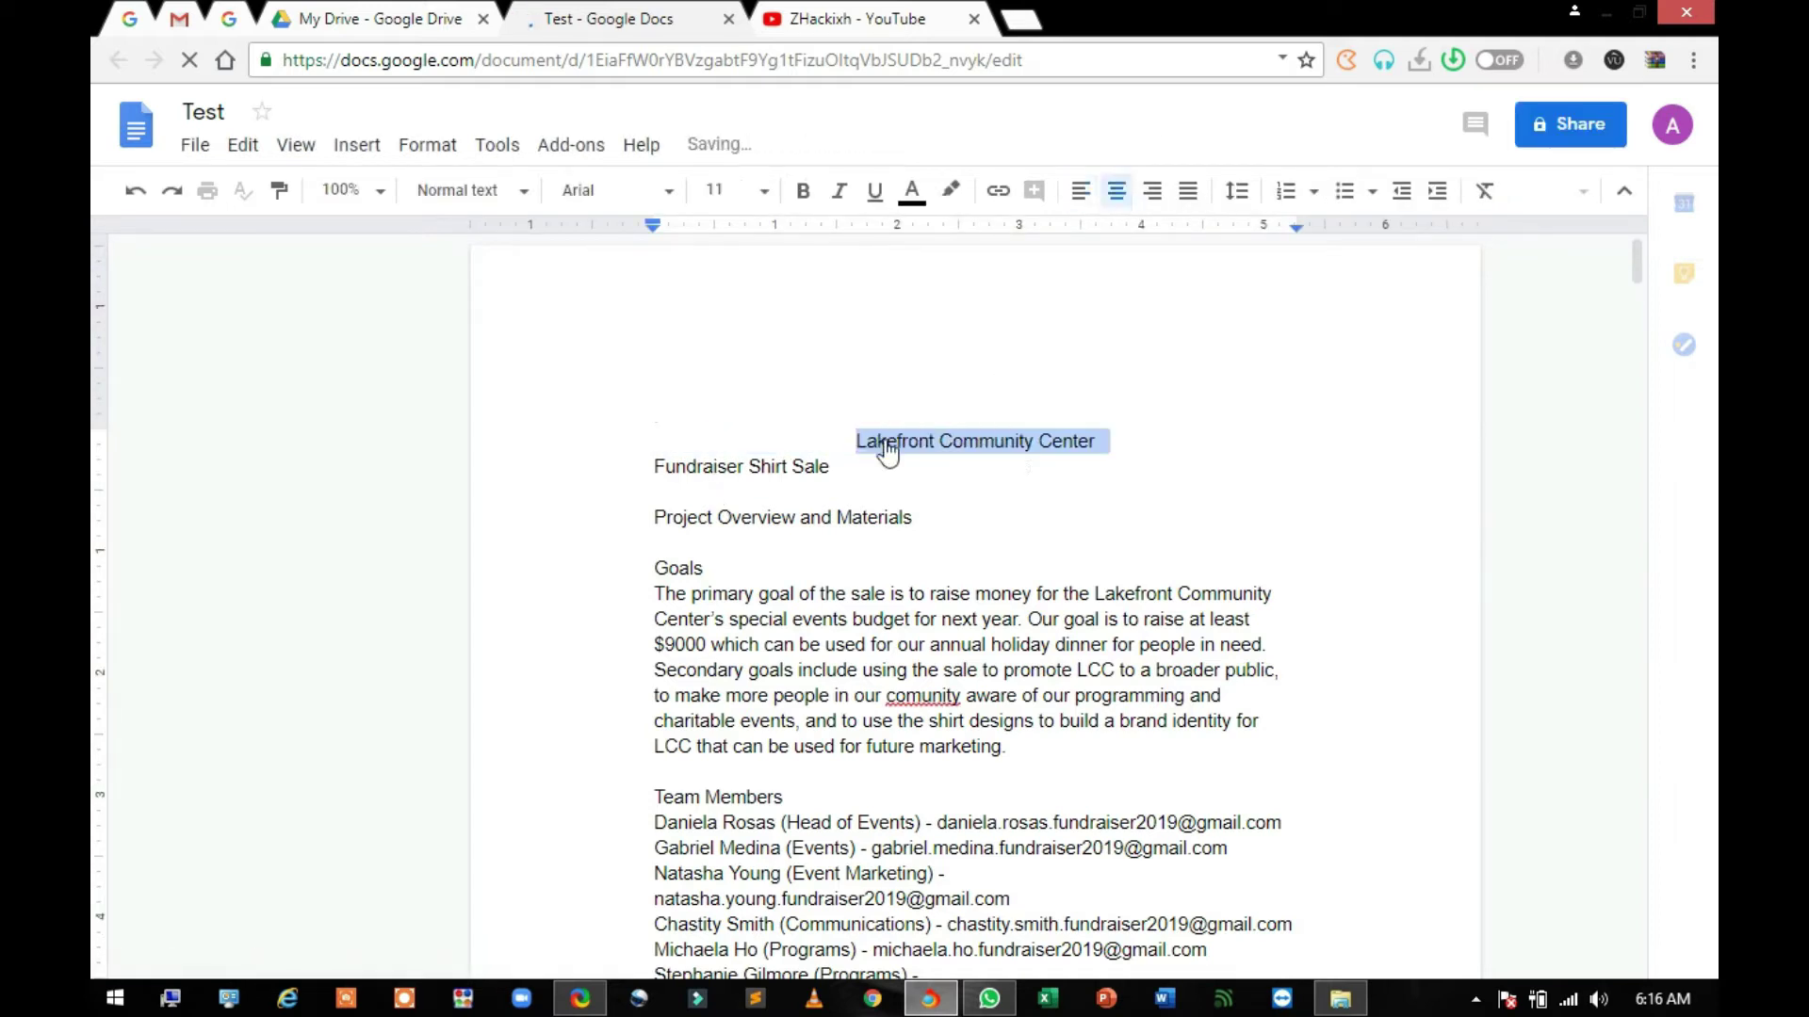
pyautogui.click(803, 191)
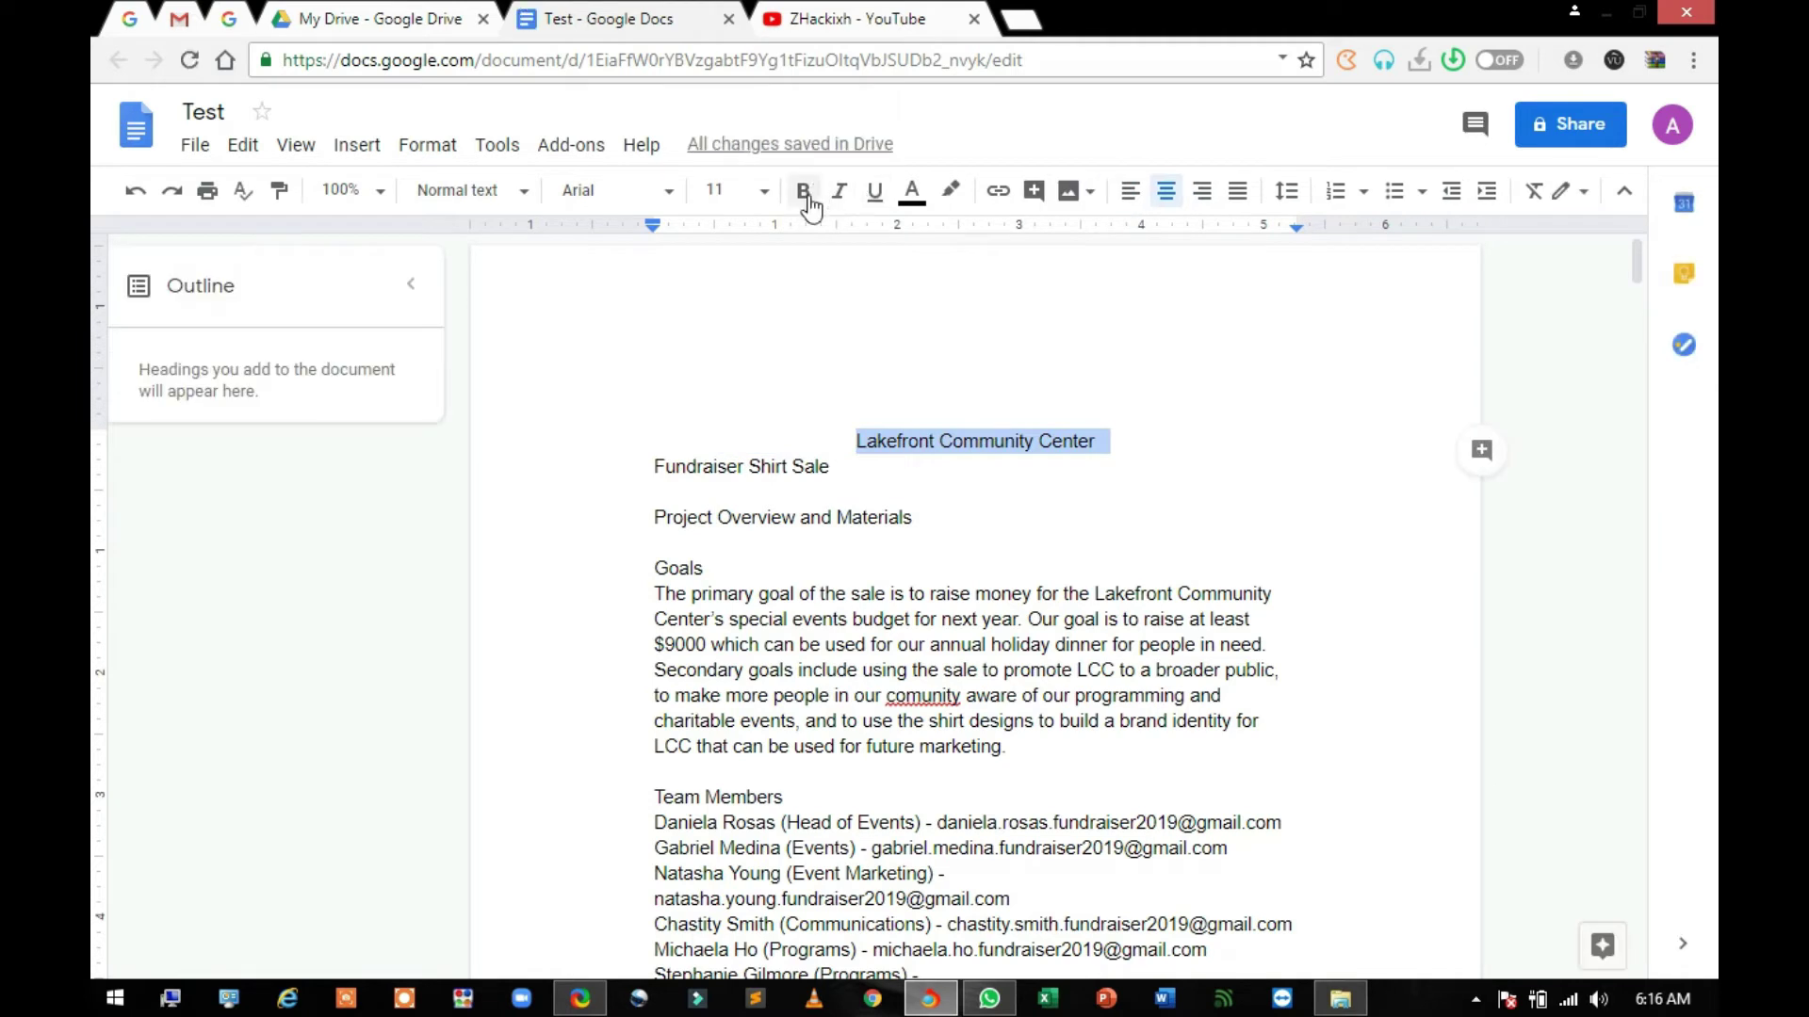
pyautogui.click(872, 194)
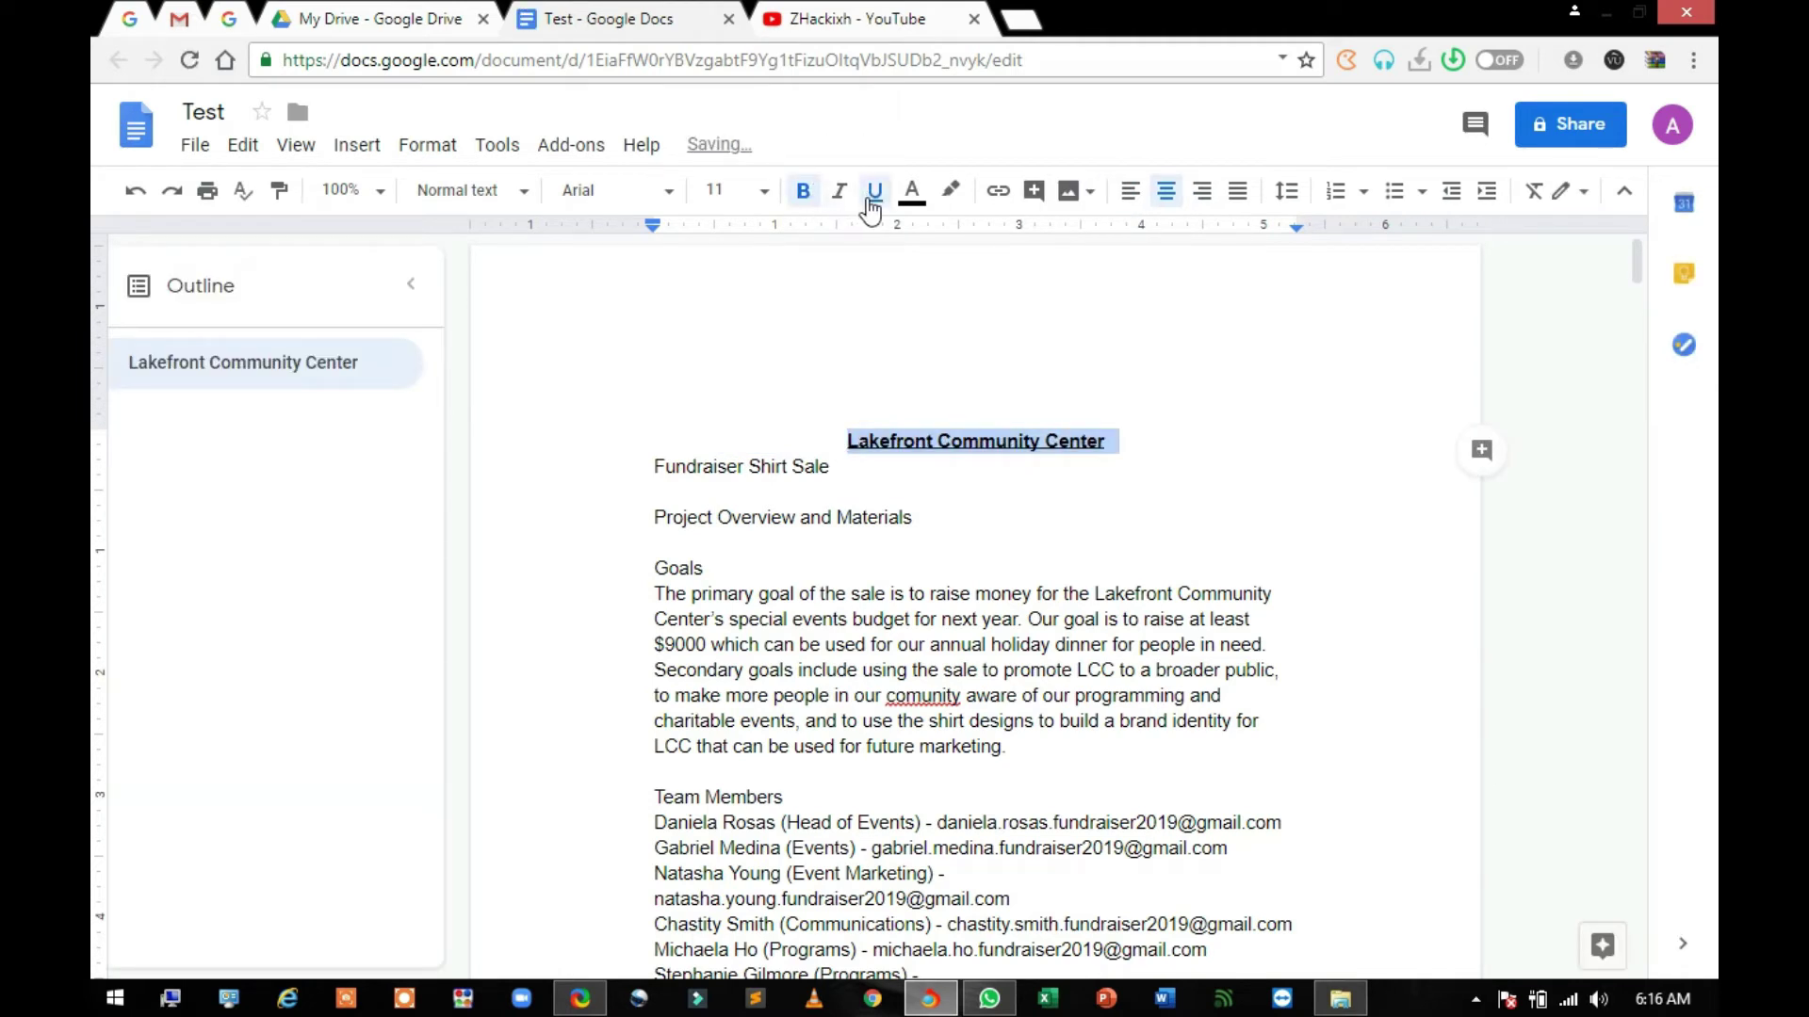
pyautogui.click(872, 194)
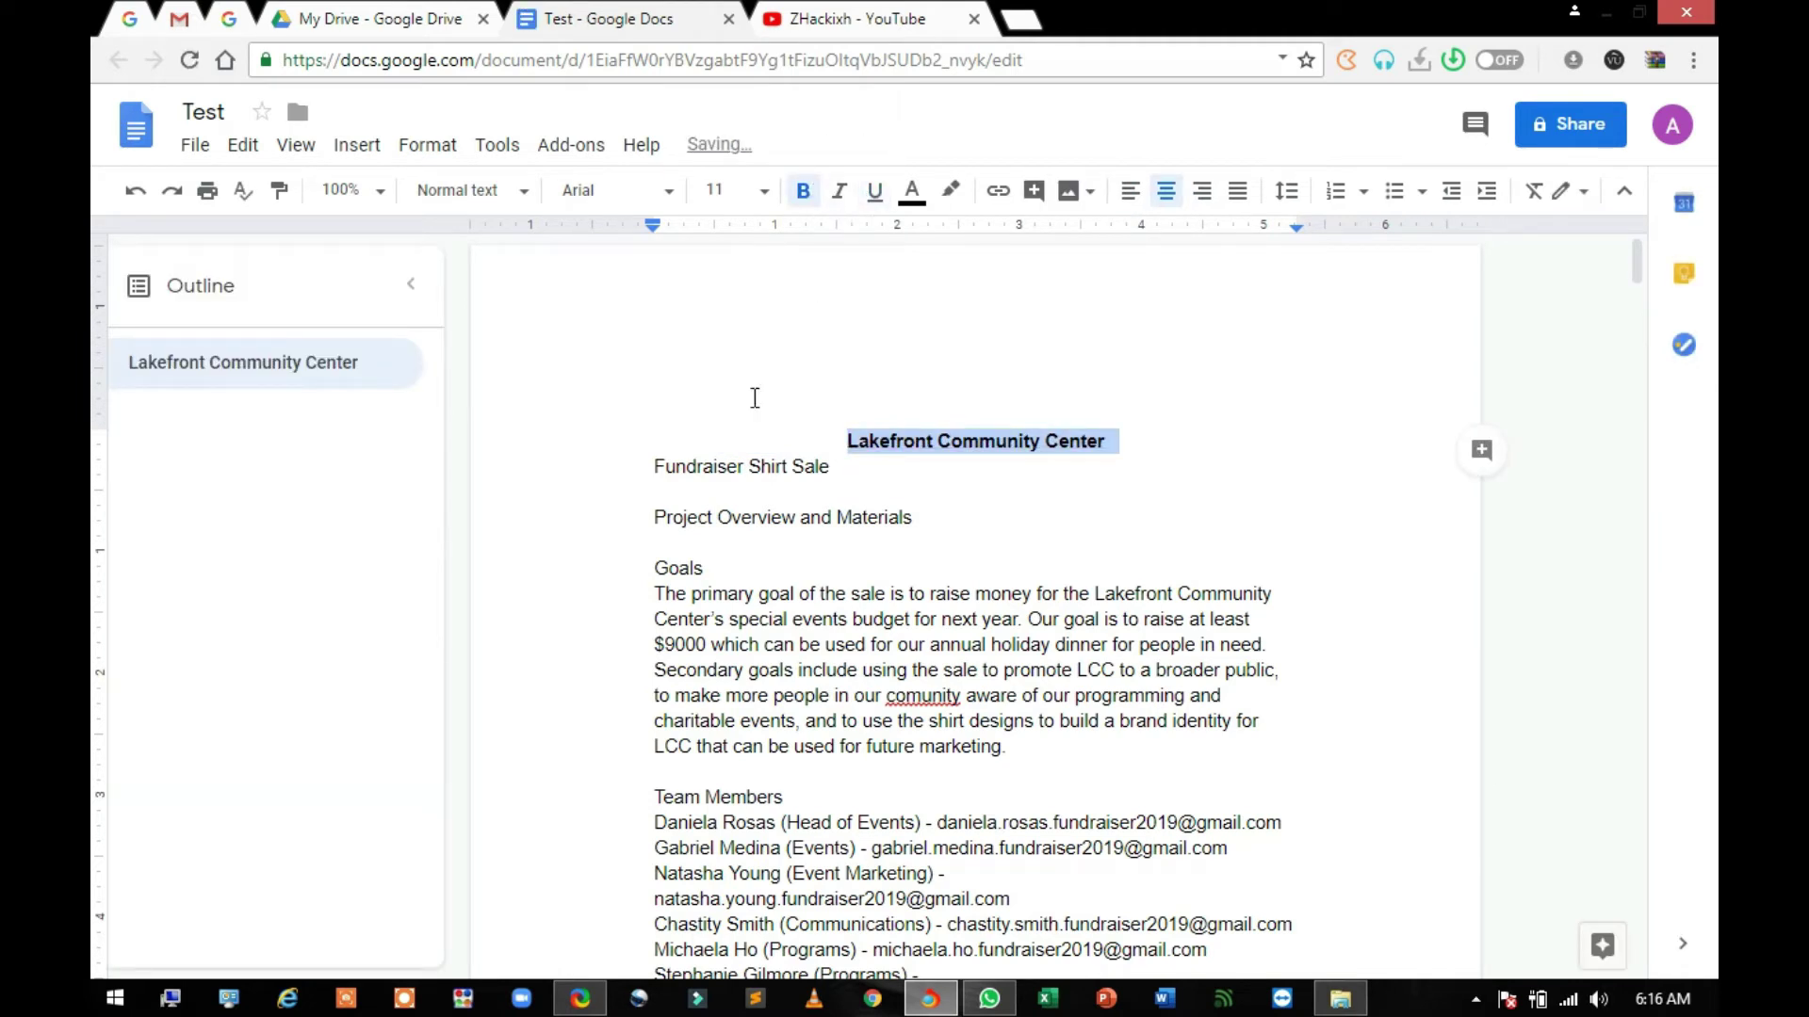
# - Center the "Fundraiser Shirt Sale" line below the title
pyautogui.doubleClick(718, 468)
pyautogui.click(719, 468)
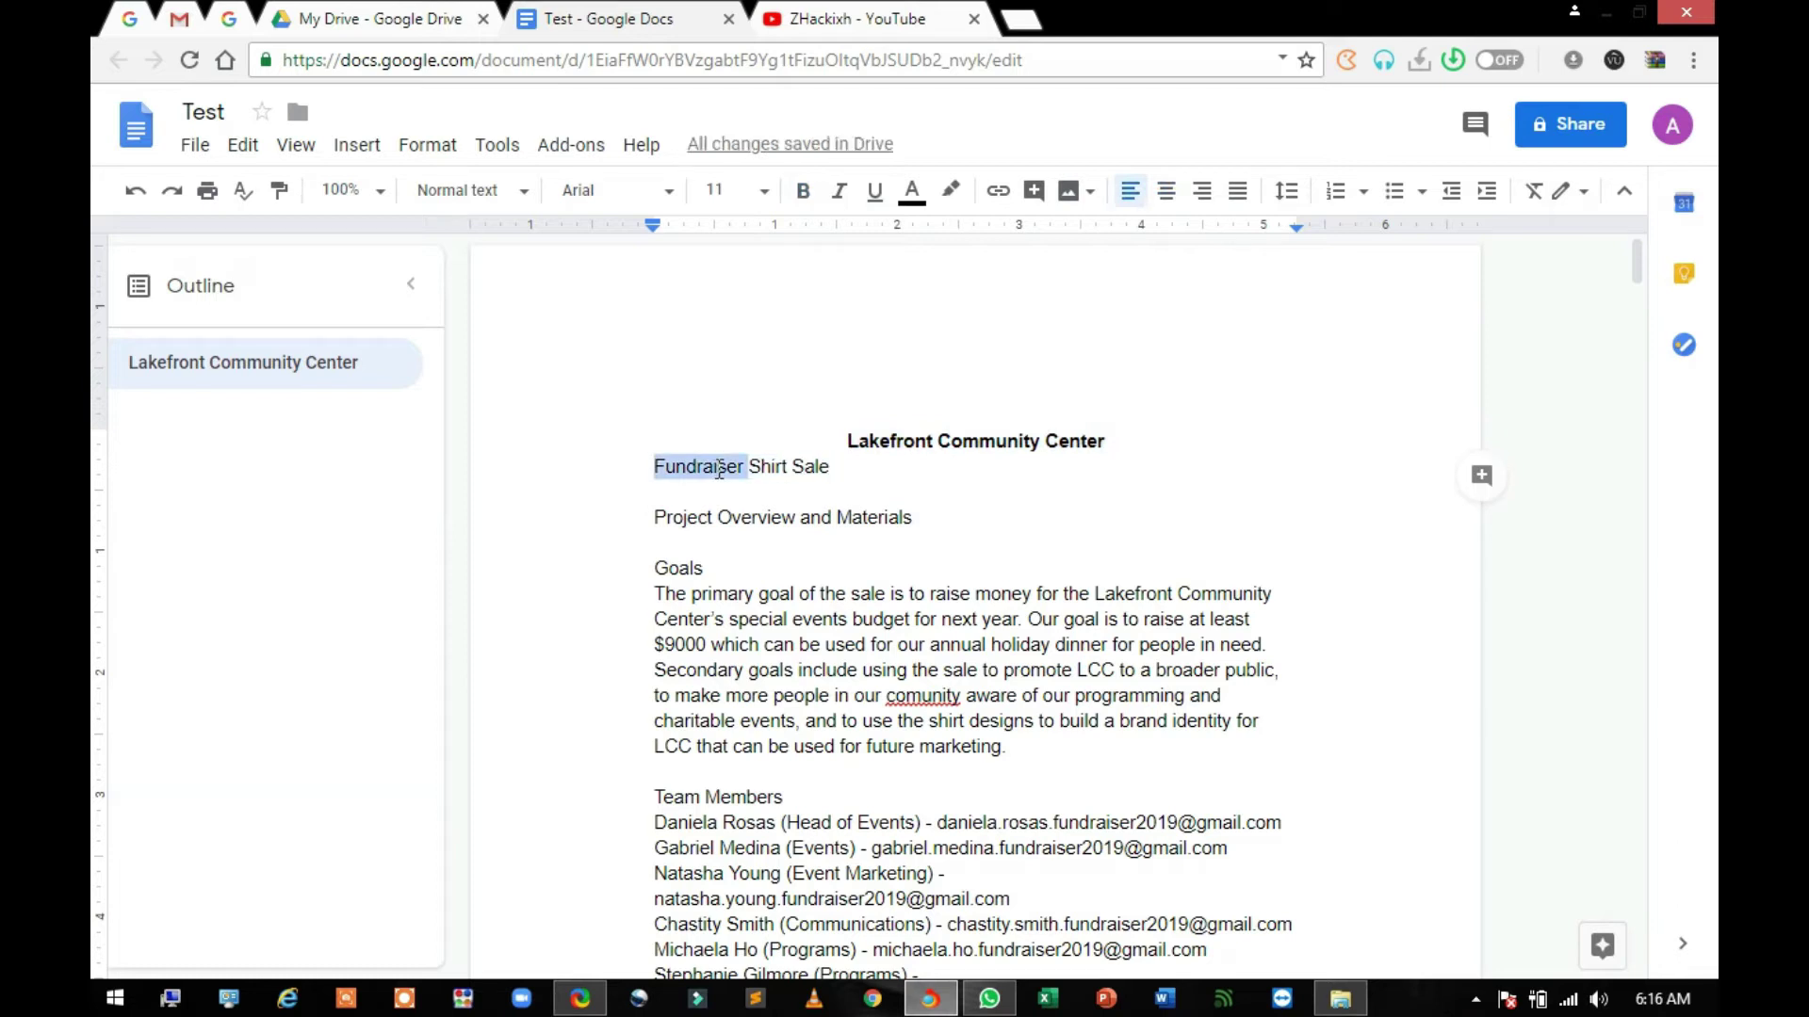
pyautogui.click(1165, 191)
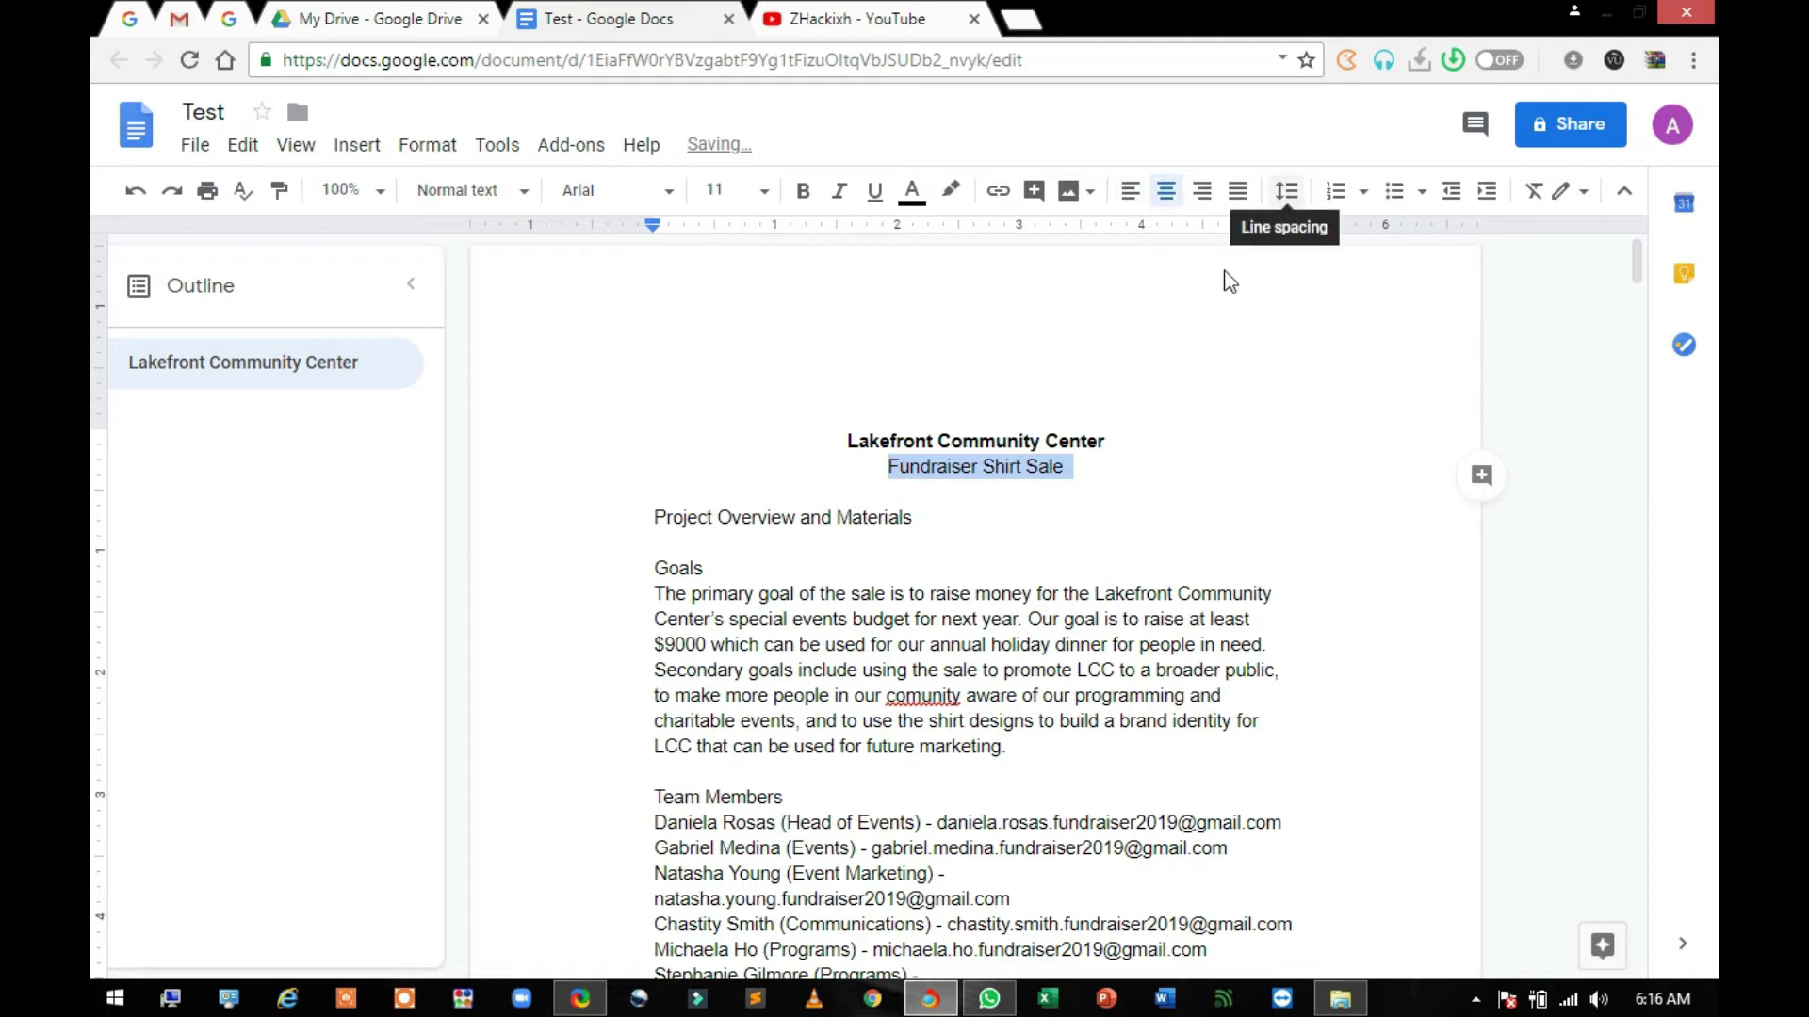
# - Set the line spacing of the two title lines, "Lakefront Community Center" and "Fundraiser Shirt Sale", to 1.5
pyautogui.doubleClick(858, 443)
pyautogui.hotkey('shift', 'Down')
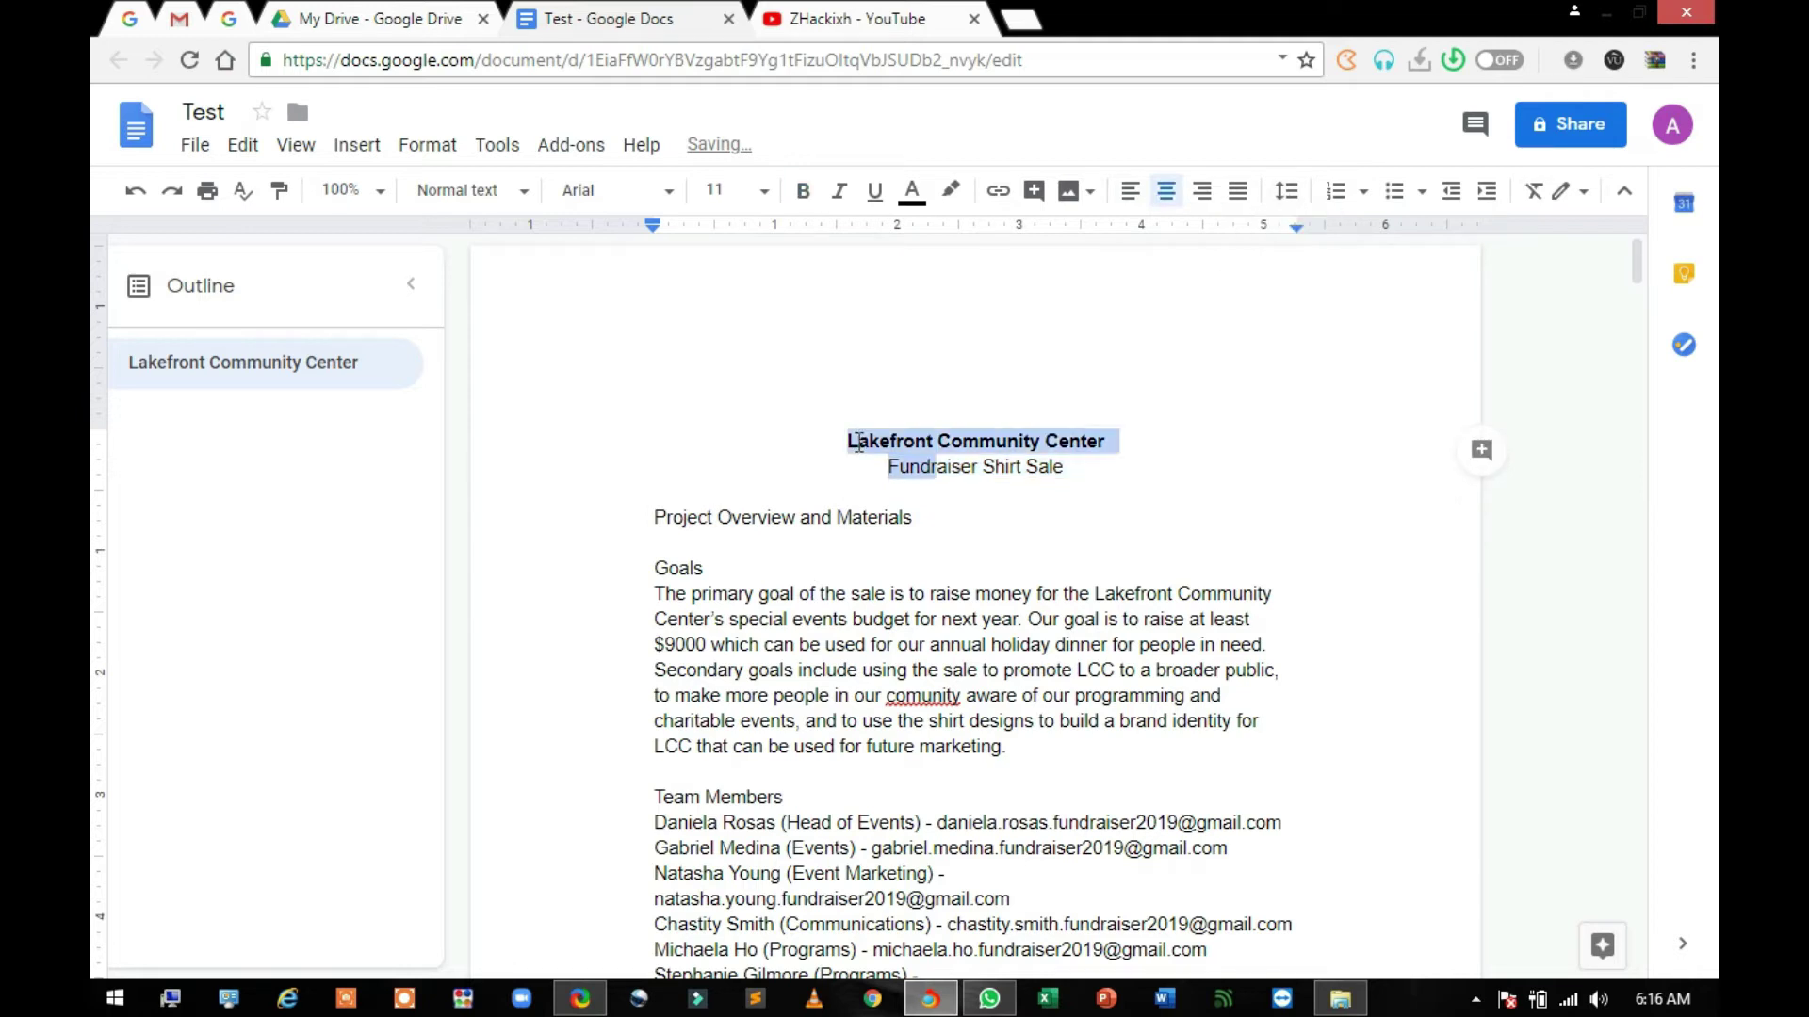
pyautogui.hotkey('shift', 'End')
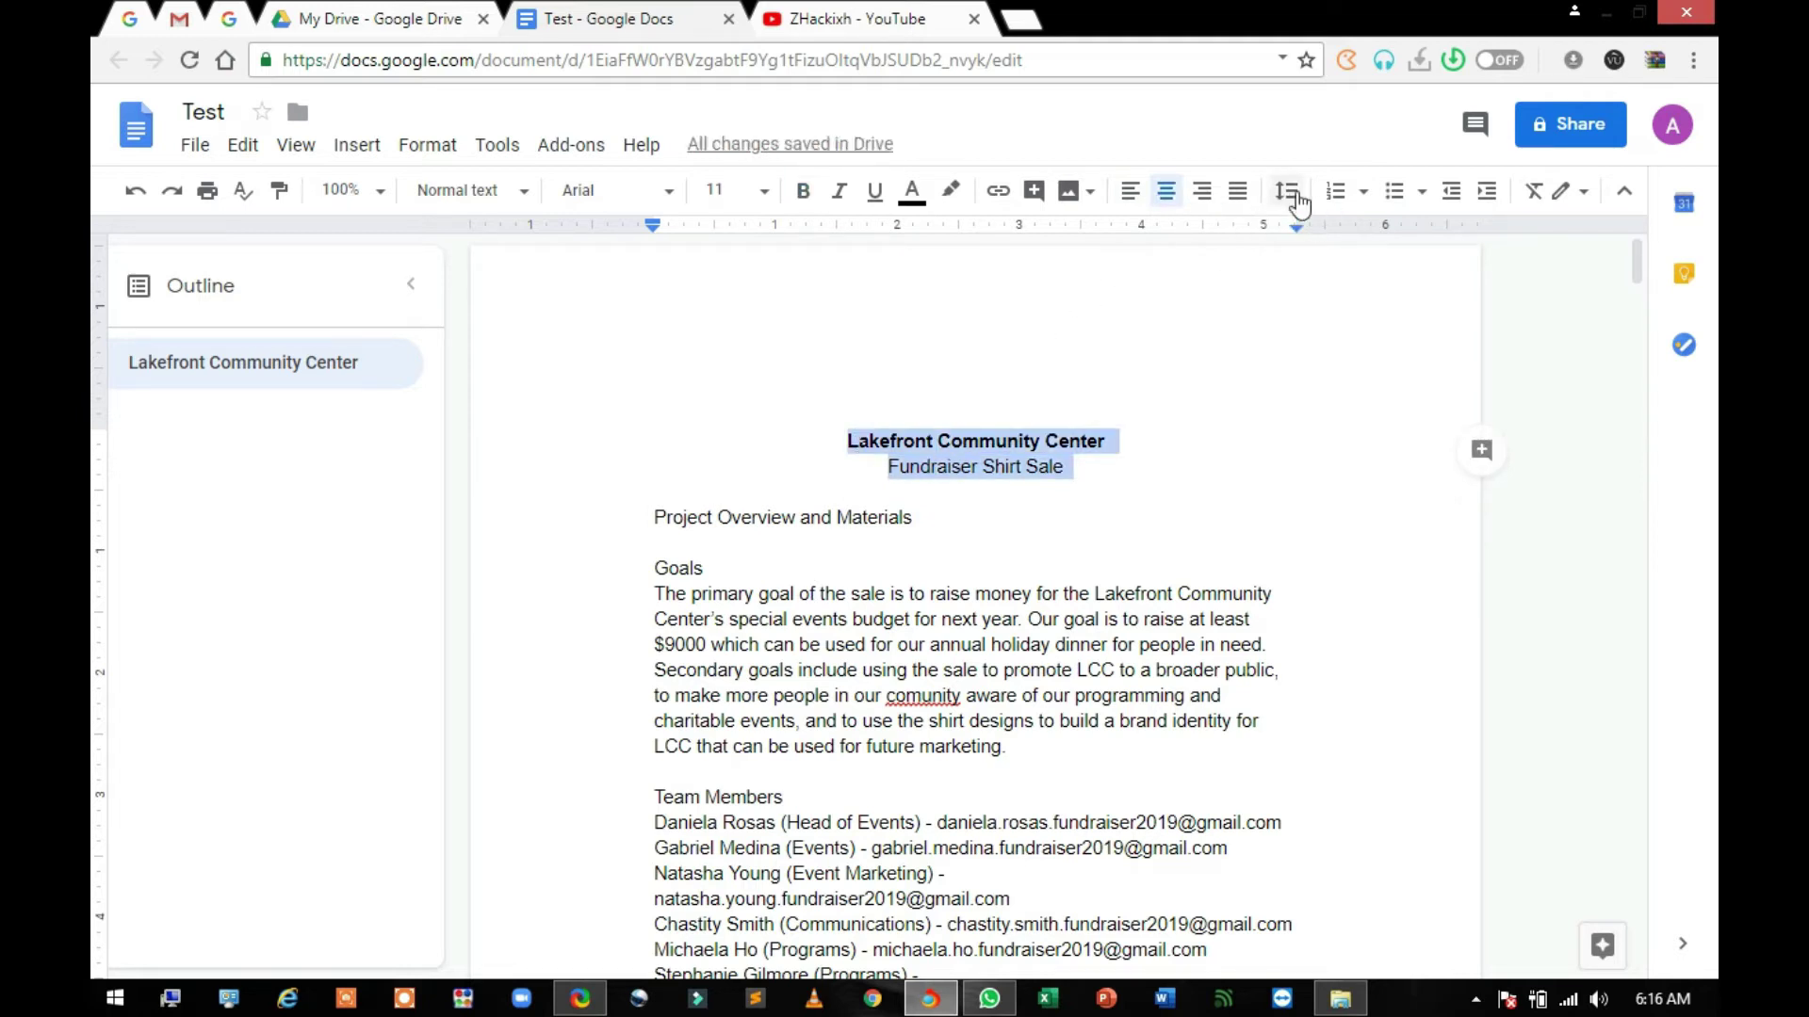
pyautogui.click(1289, 192)
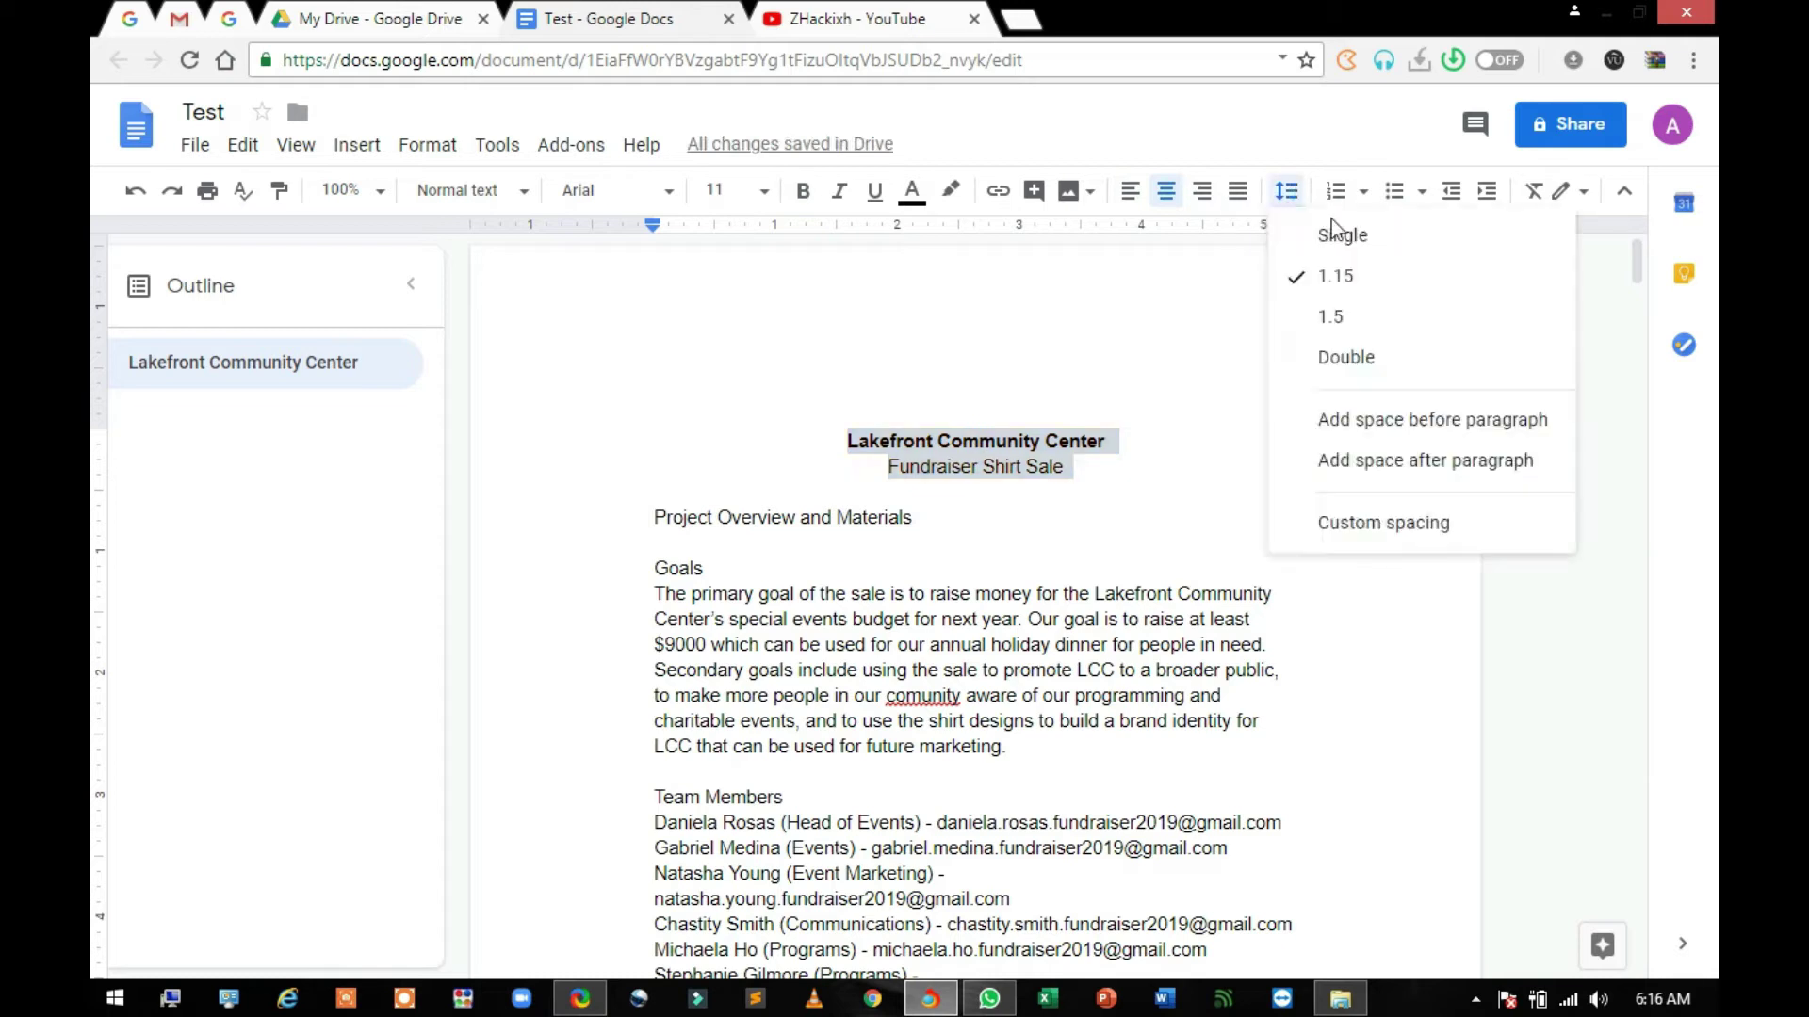
pyautogui.click(1360, 316)
pyautogui.click(1183, 514)
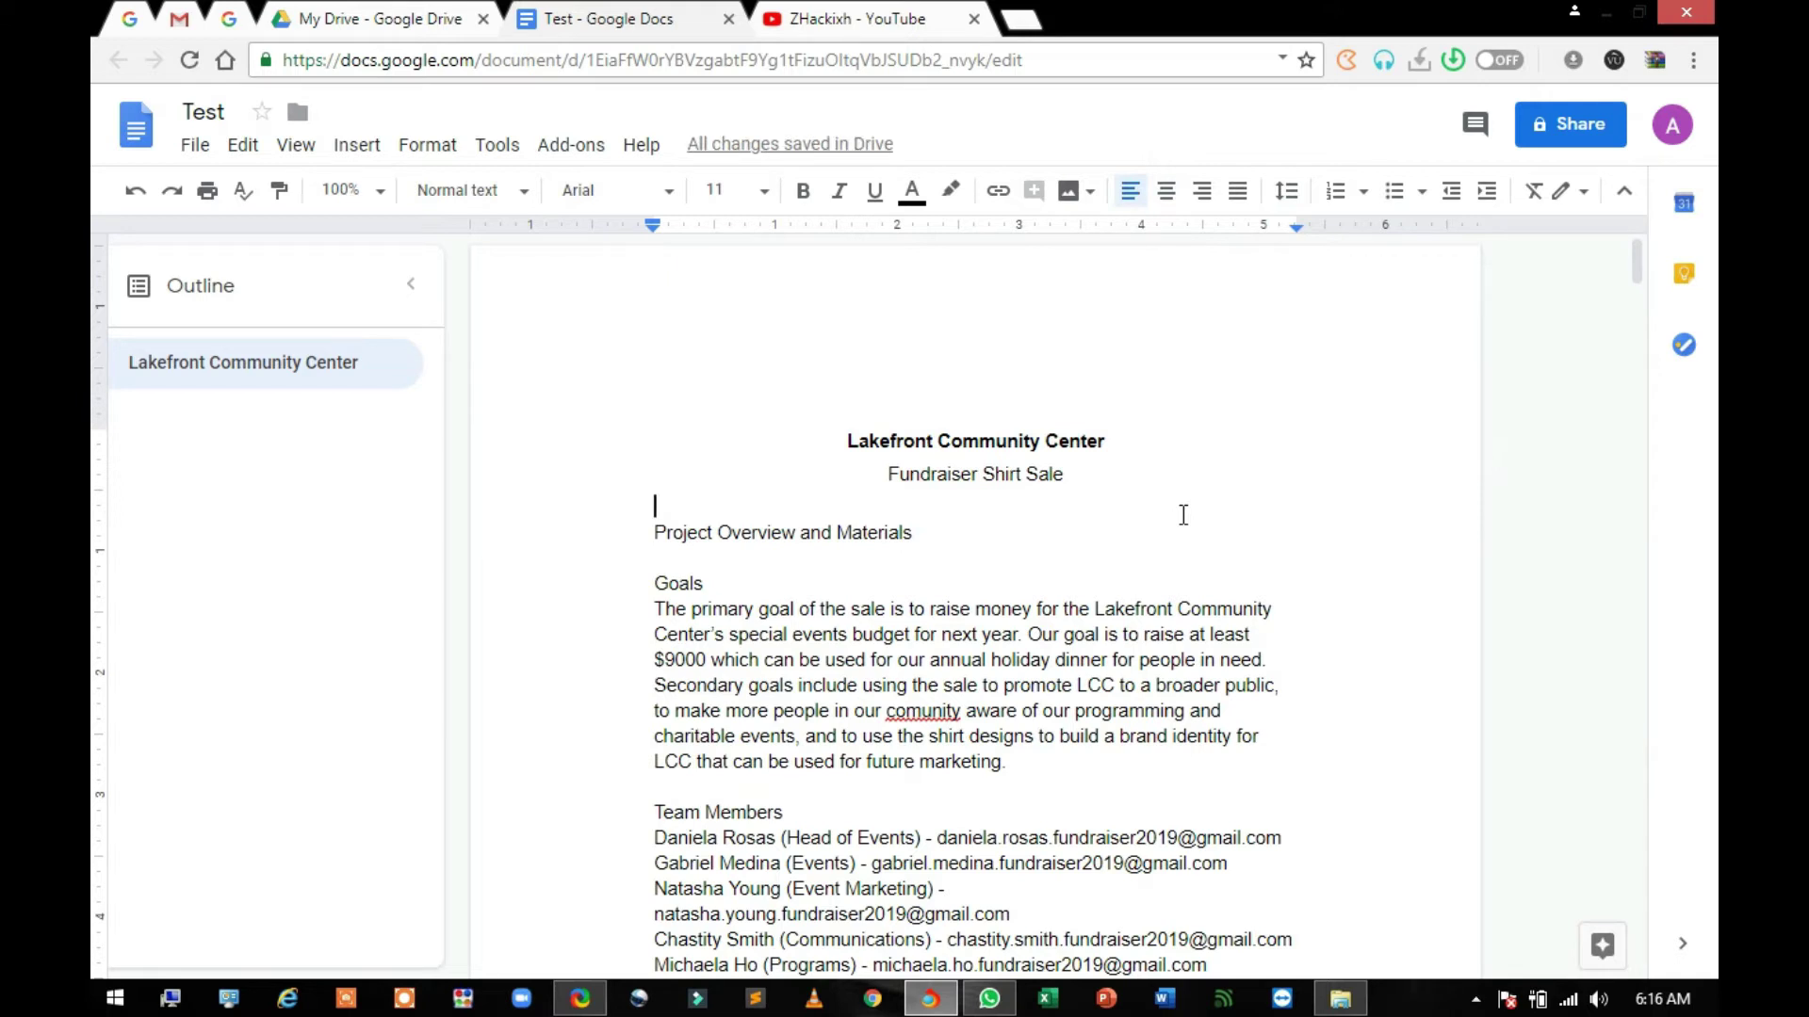
# - Make the "Team Members" heading bold
pyautogui.press('Down')
pyautogui.hotkey('shift', 'Down')
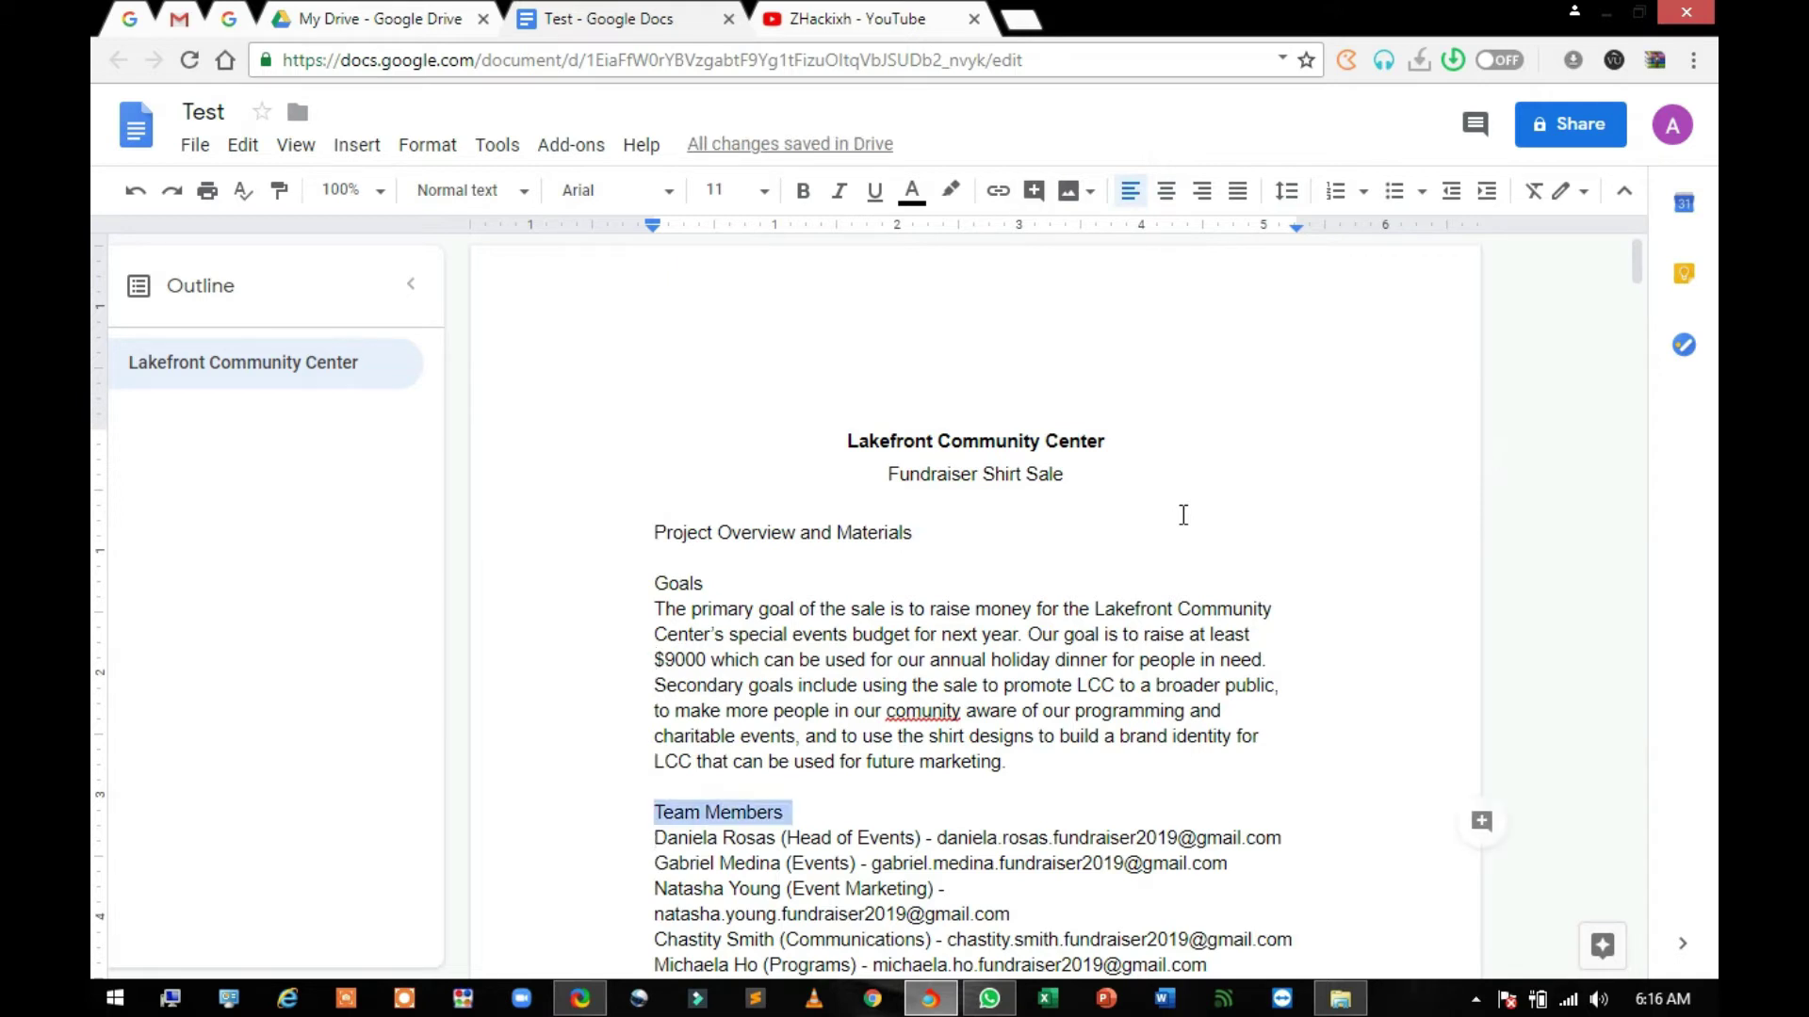
pyautogui.click(803, 192)
pyautogui.click(844, 818)
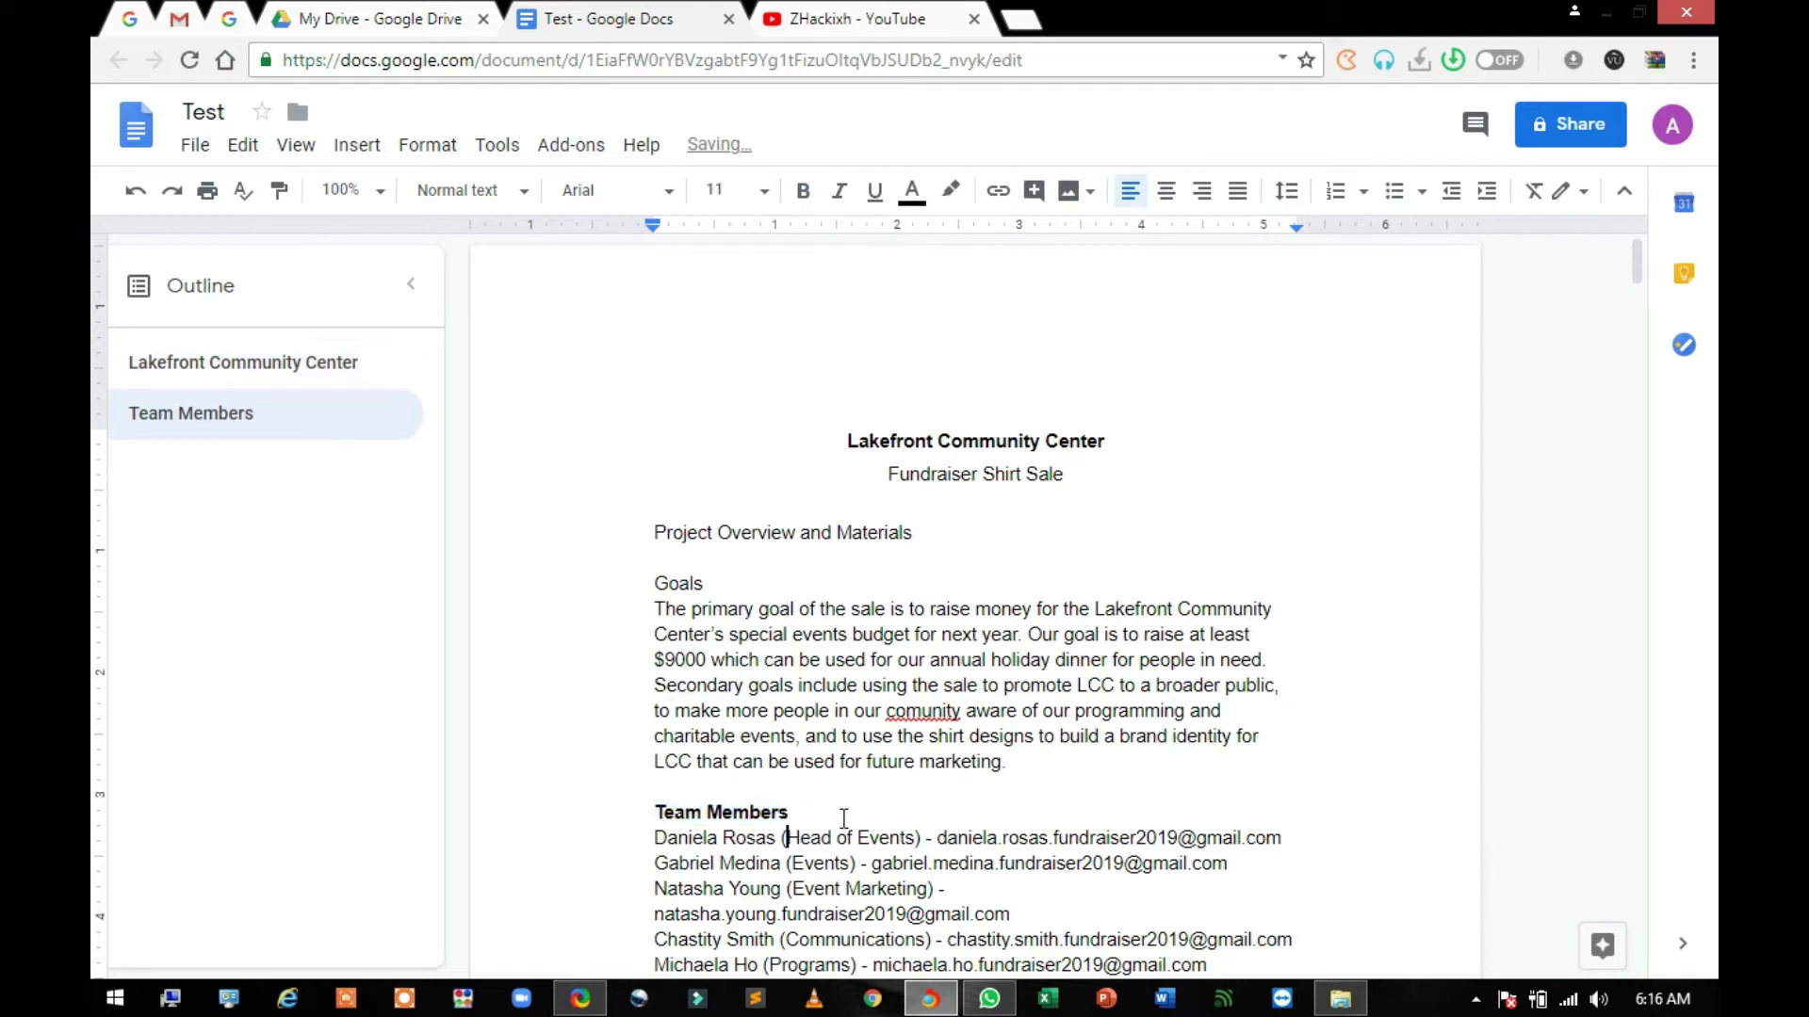
# - Turn all the name and e-mail lines under "Team Members" into a bulleted list
pyautogui.press('Down')
pyautogui.press('Down')
pyautogui.press('Down')
pyautogui.press('Down')
pyautogui.press('Down')
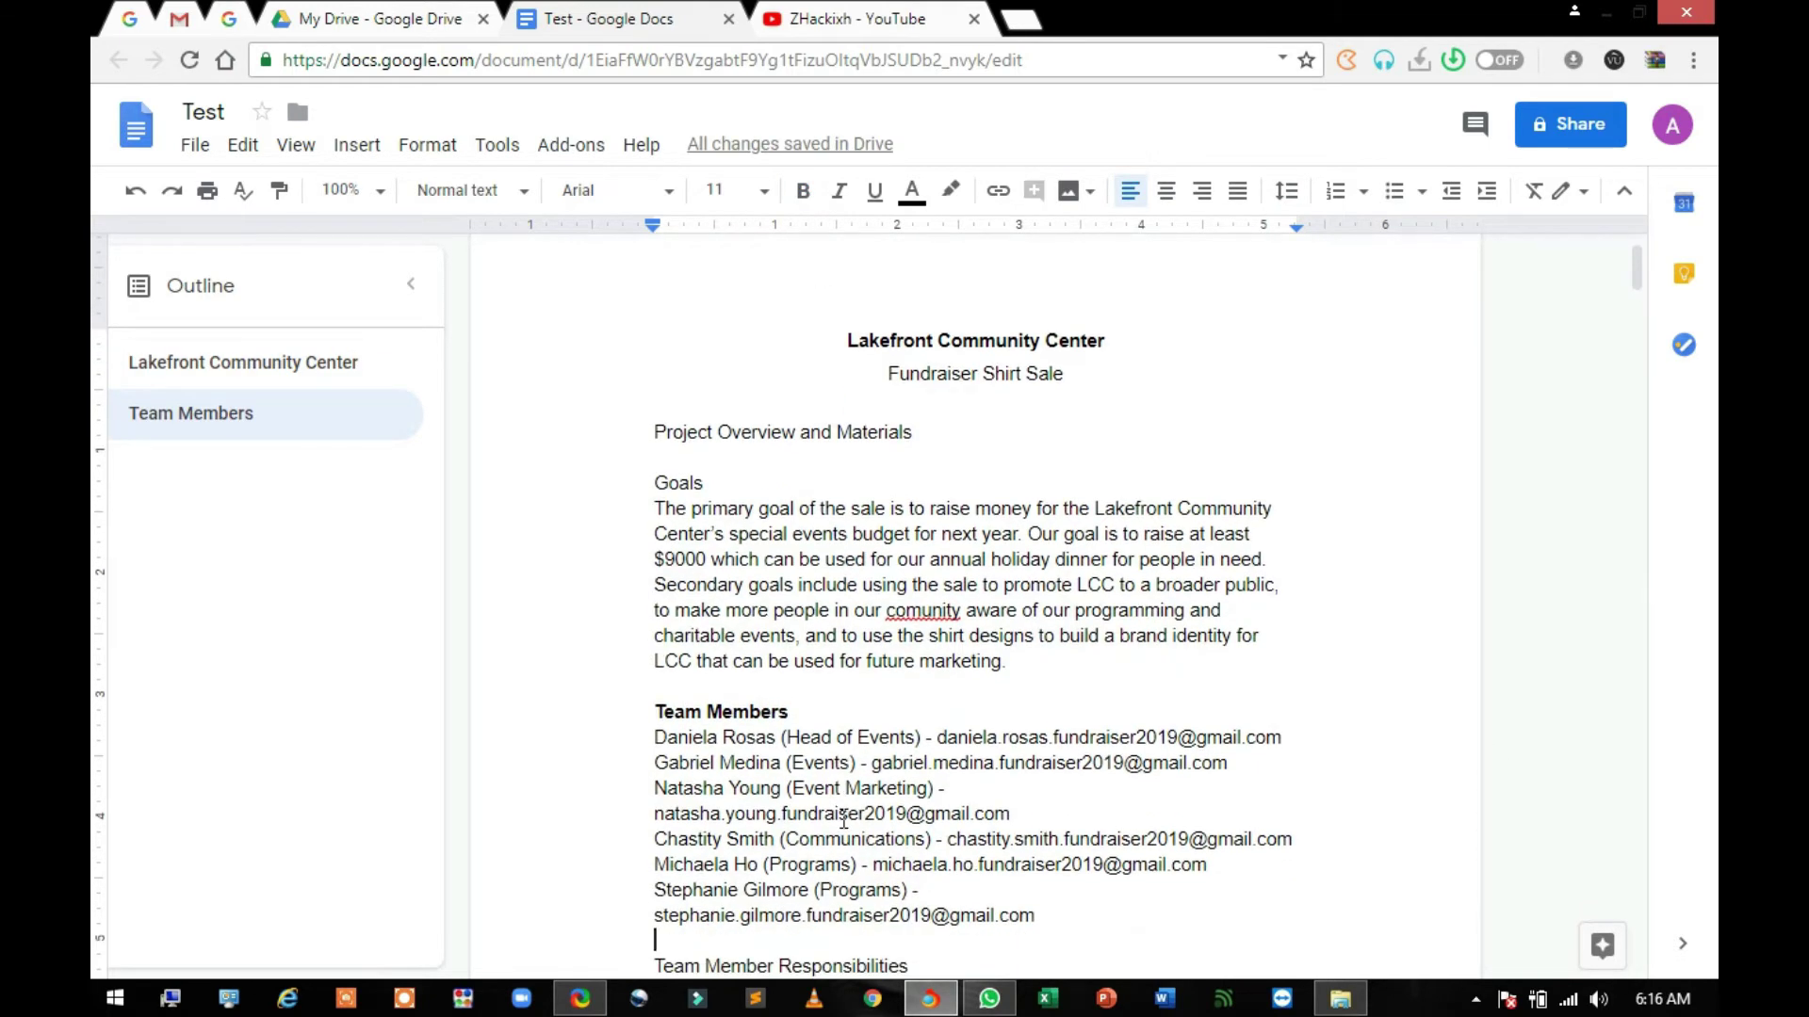
pyautogui.moveTo(656, 736); pyautogui.dragTo(1047, 908)
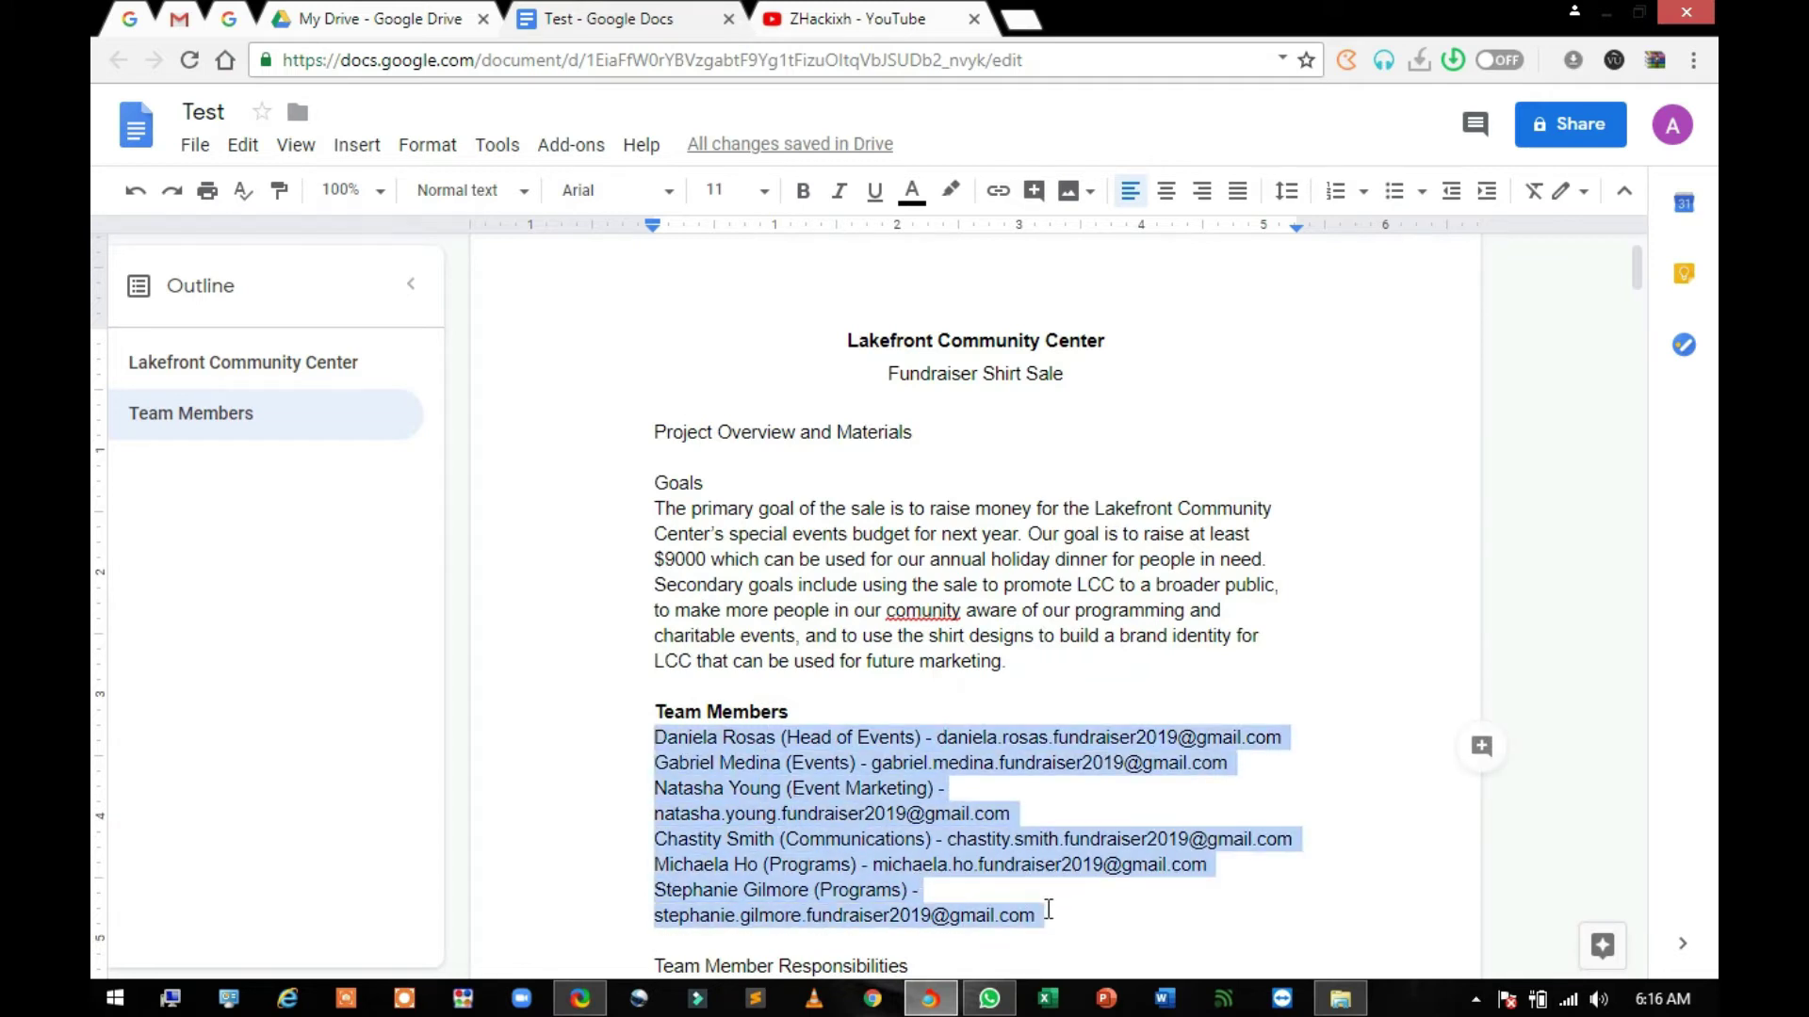
pyautogui.click(1395, 194)
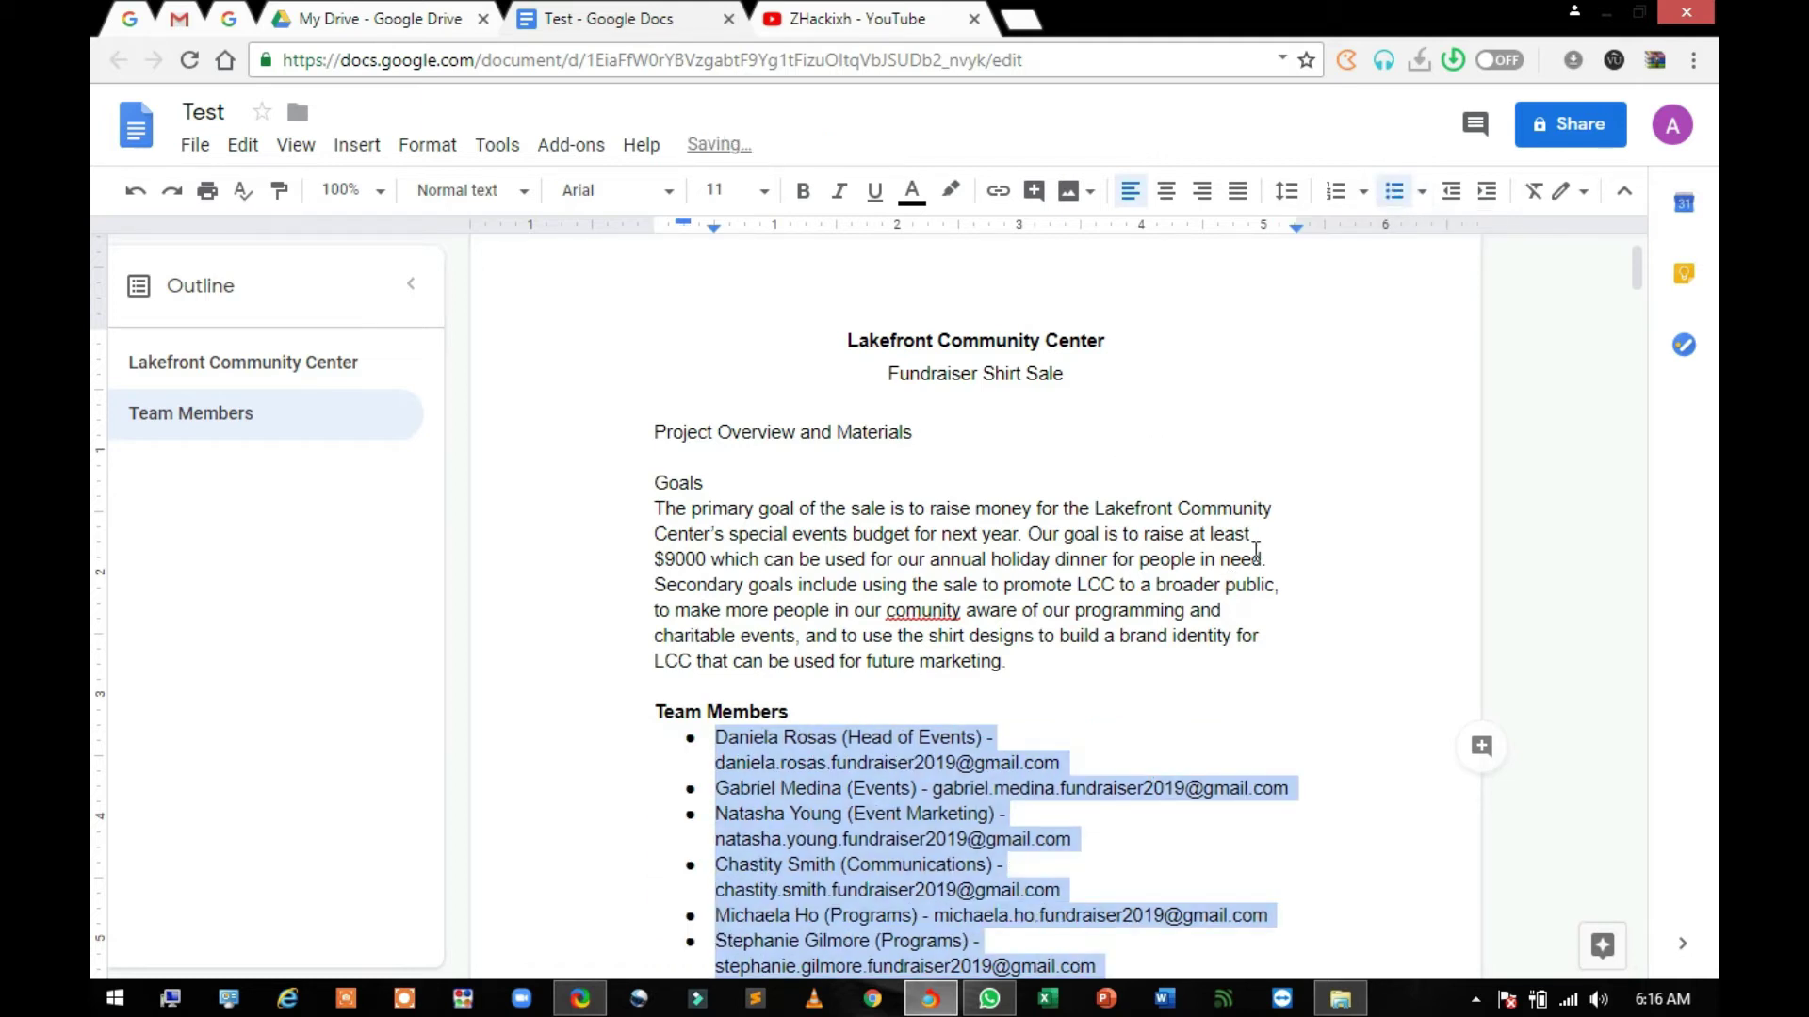
pyautogui.click(1216, 752)
pyautogui.press('Down')
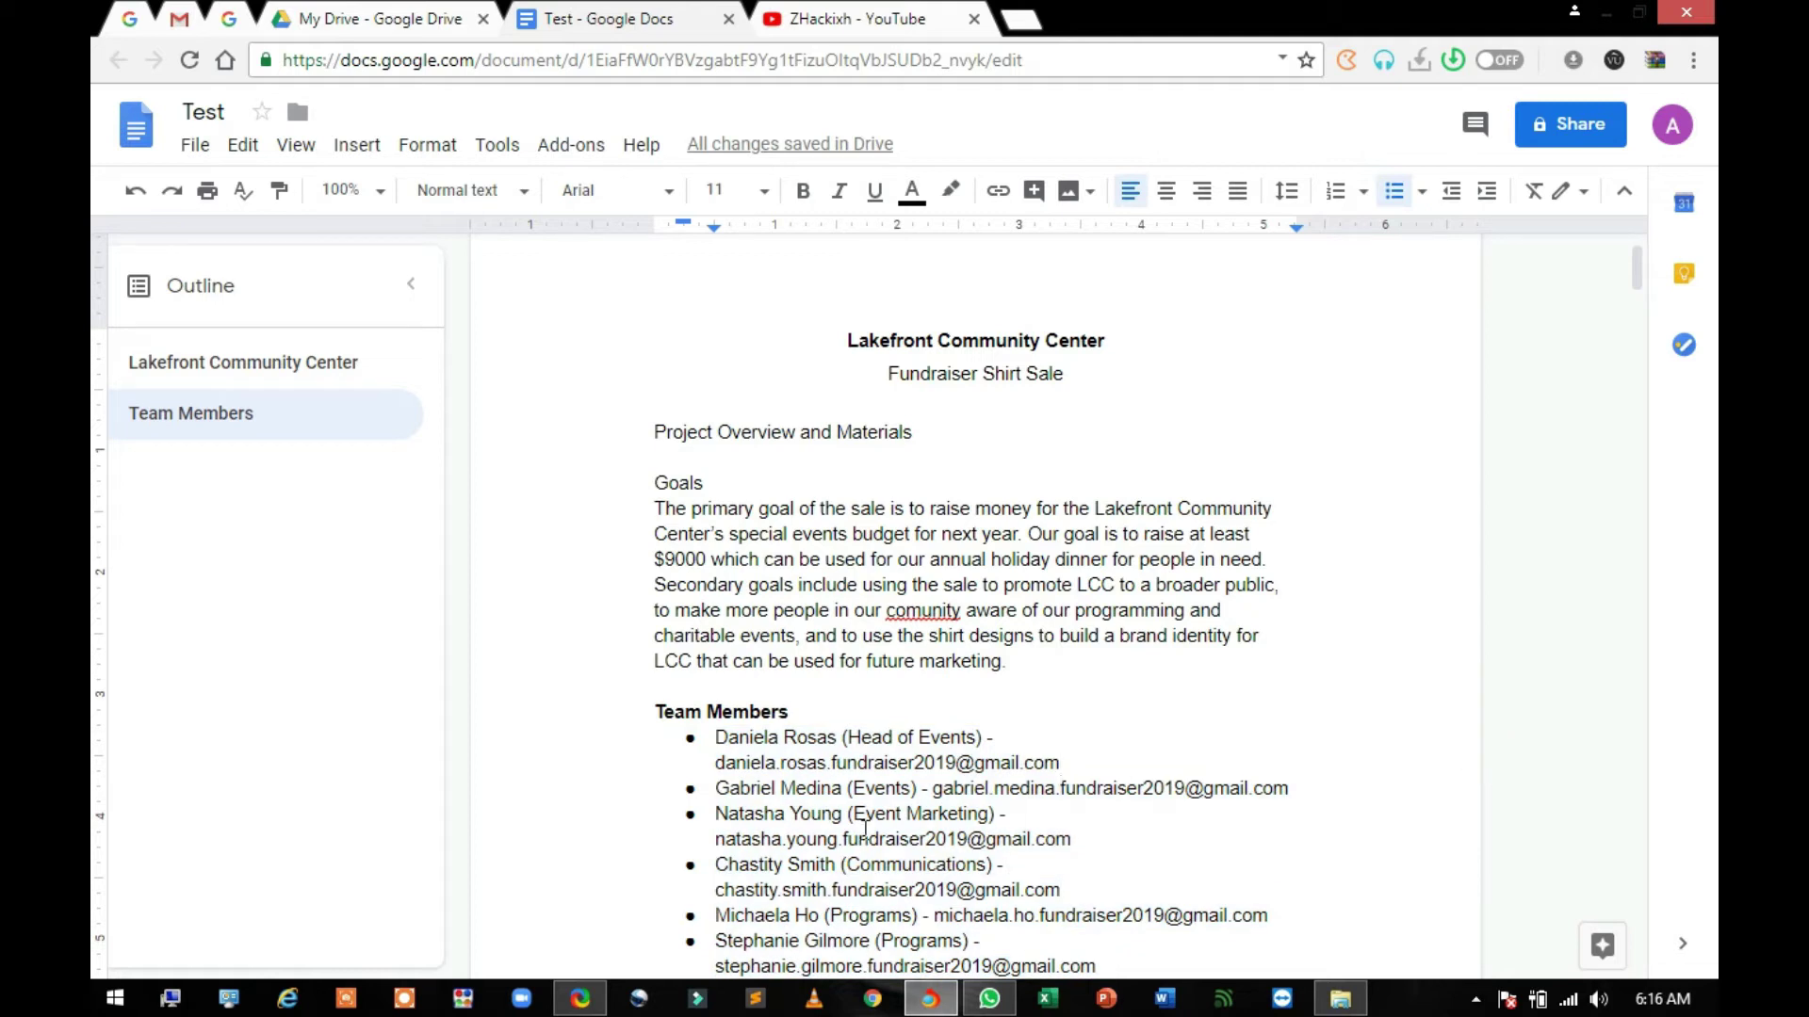
# - Set the line spacing of the "Team Members" heading to 1.5
pyautogui.moveTo(656, 711); pyautogui.dragTo(677, 711)
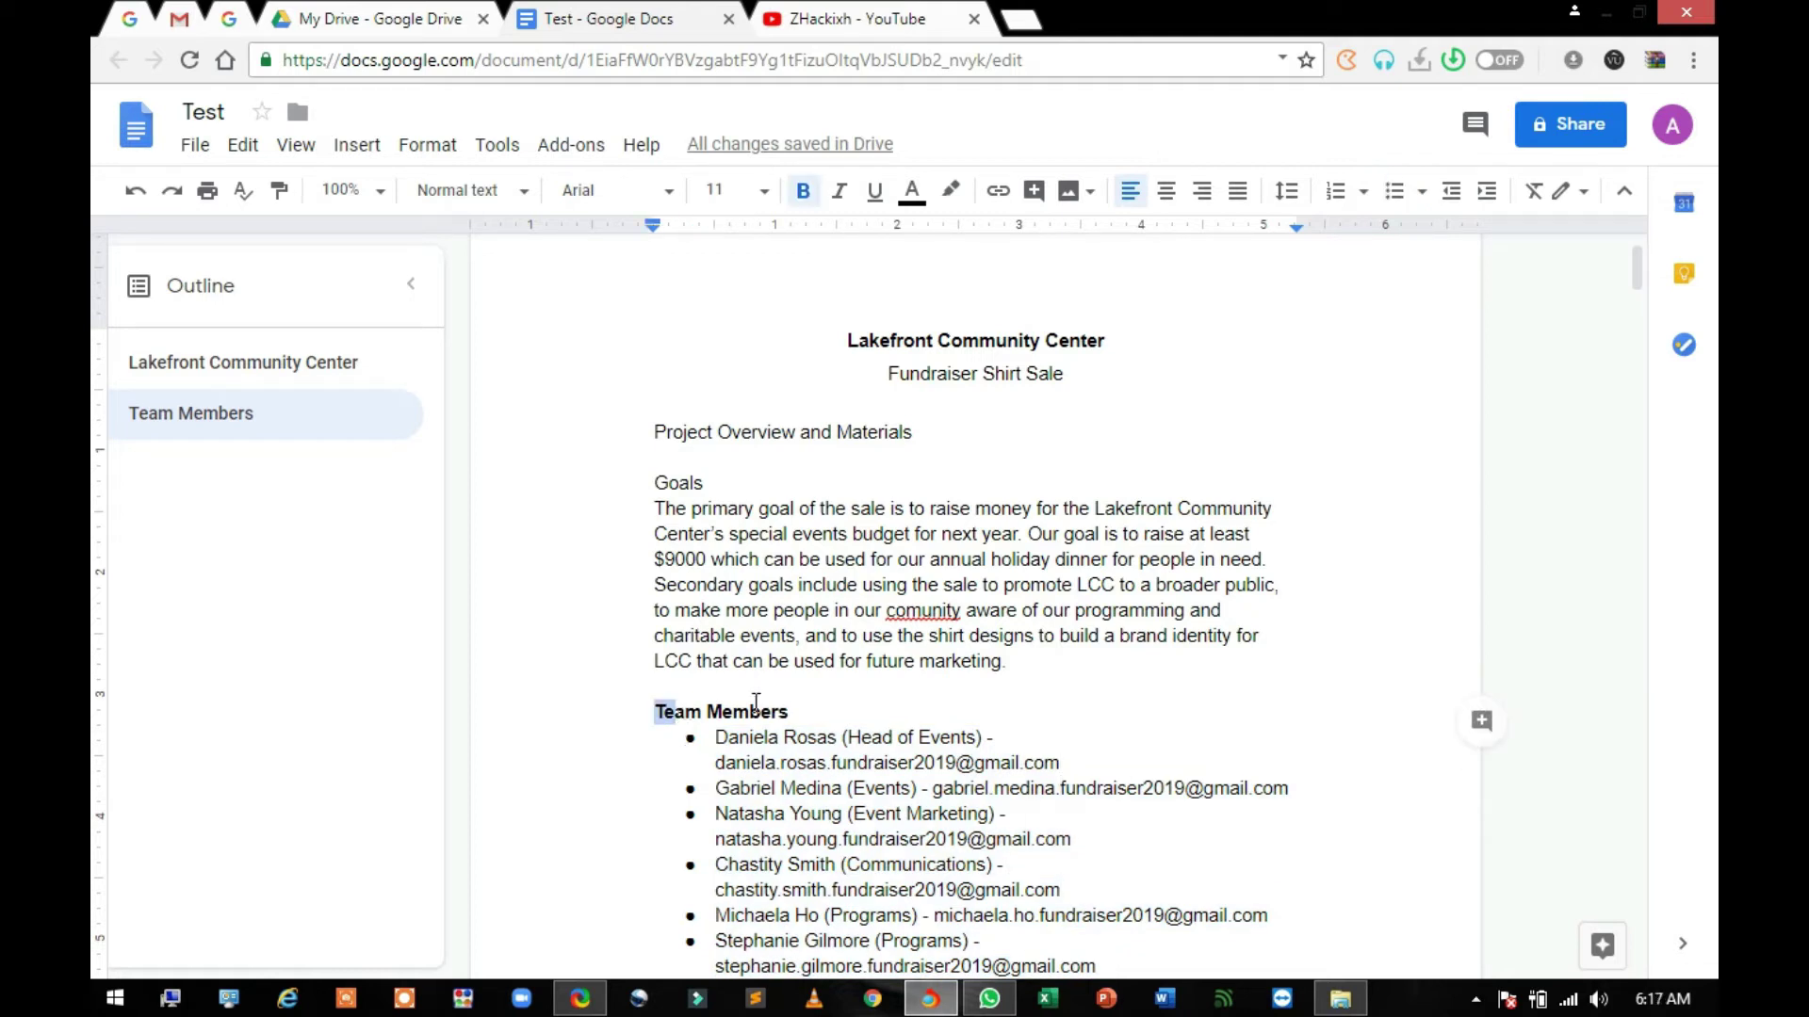
pyautogui.doubleClick(789, 711)
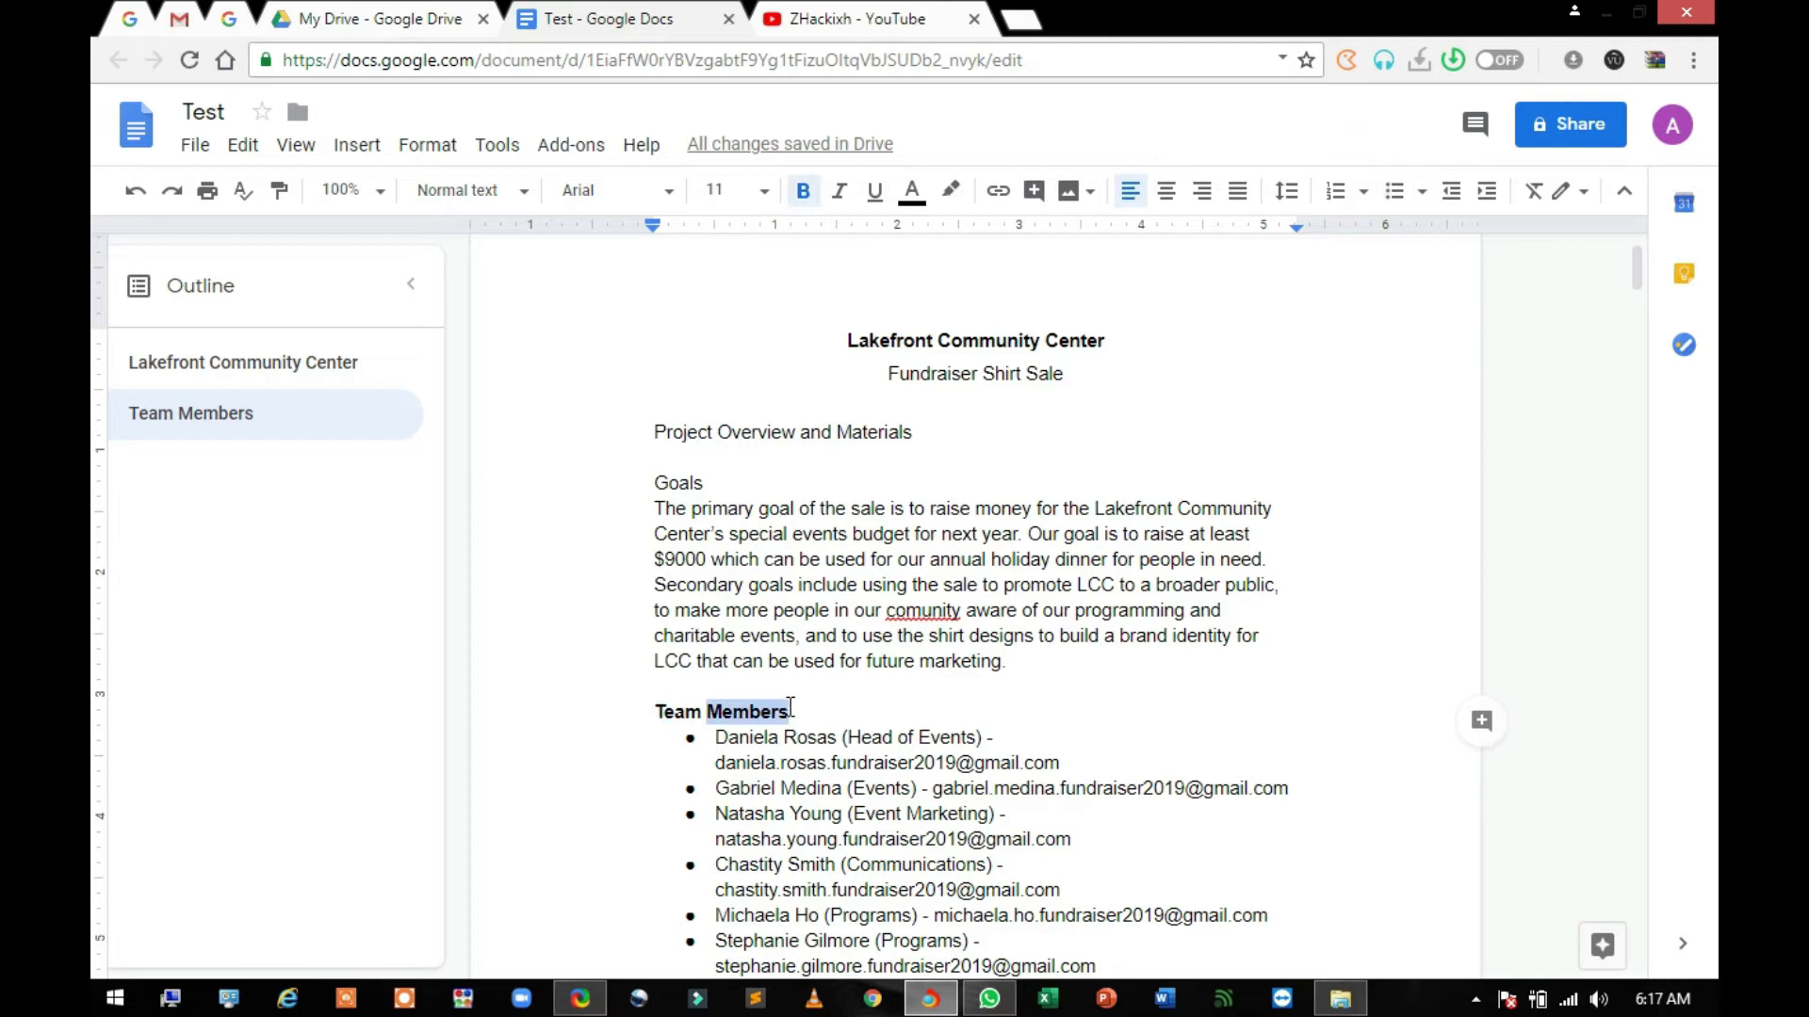
pyautogui.tripleClick(715, 706)
pyautogui.click(1281, 196)
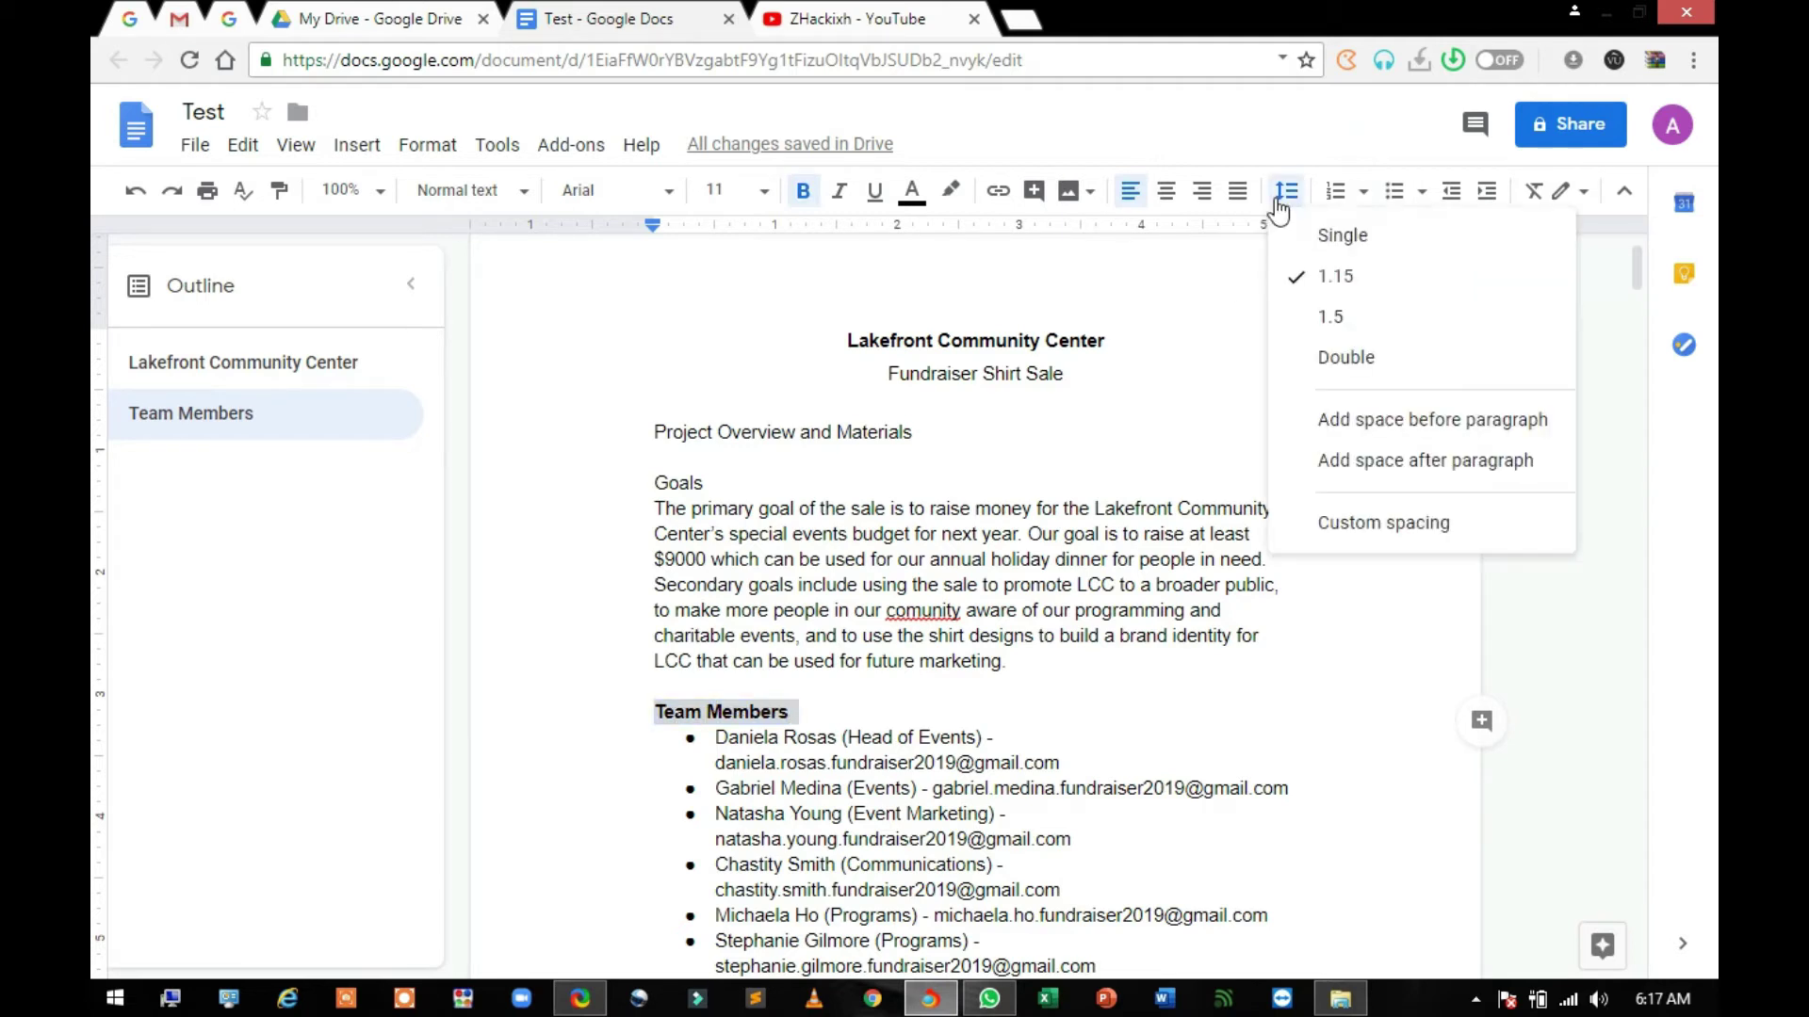
pyautogui.click(1312, 313)
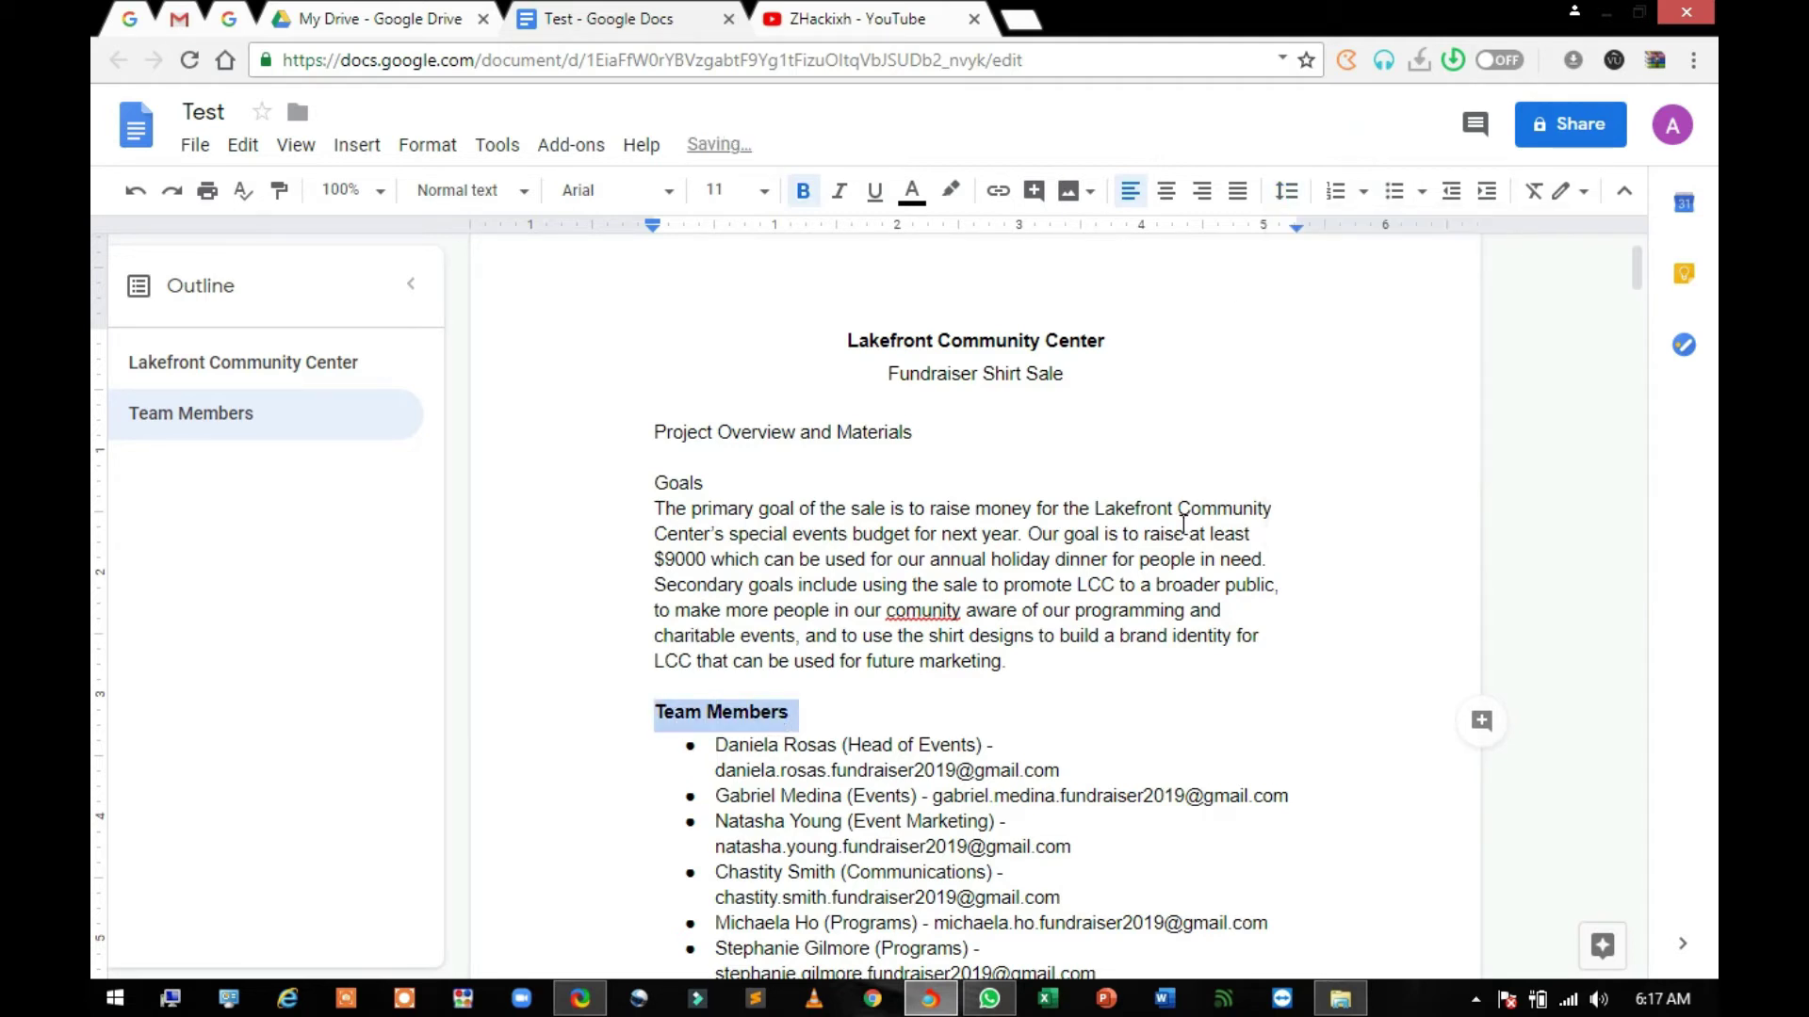
pyautogui.click(1076, 774)
# - Look through the document from the team list past the Calendar section and return to the Goals heading
pyautogui.press('Down')
pyautogui.press('Down')
pyautogui.press('Down')
pyautogui.press('Down')
pyautogui.press('Down')
pyautogui.press('Down')
pyautogui.press('Down')
pyautogui.press('Down')
pyautogui.press('Down')
pyautogui.press('Down')
pyautogui.press('Down')
pyautogui.press('Down')
pyautogui.press('Down')
pyautogui.press('Down')
pyautogui.press('Down')
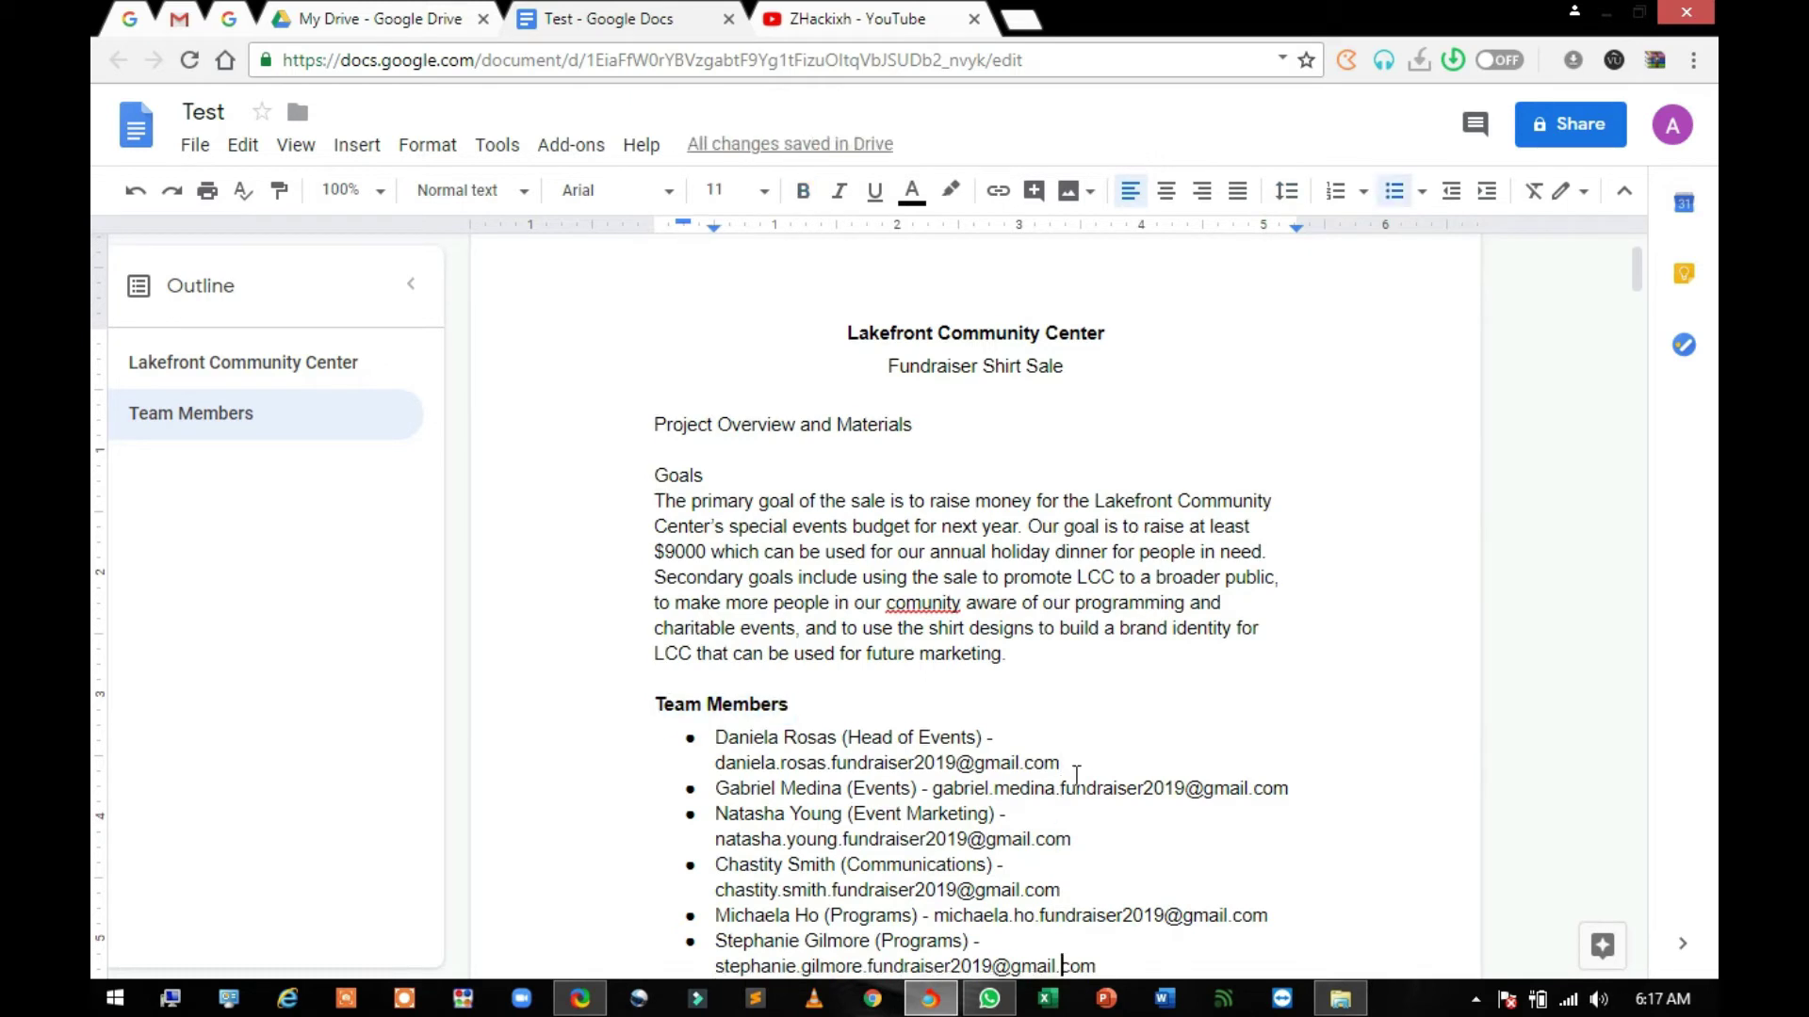
pyautogui.press('Return')
pyautogui.press('Tab')
pyautogui.press('Tab')
pyautogui.press('Down')
pyautogui.press('Up')
pyautogui.press('Up')
pyautogui.press('Up')
pyautogui.press('Up')
pyautogui.press('Up')
pyautogui.press('Up')
pyautogui.press('Up')
pyautogui.press('Up')
pyautogui.press('Up')
pyautogui.press('Up')
pyautogui.press('Up')
pyautogui.press('Up')
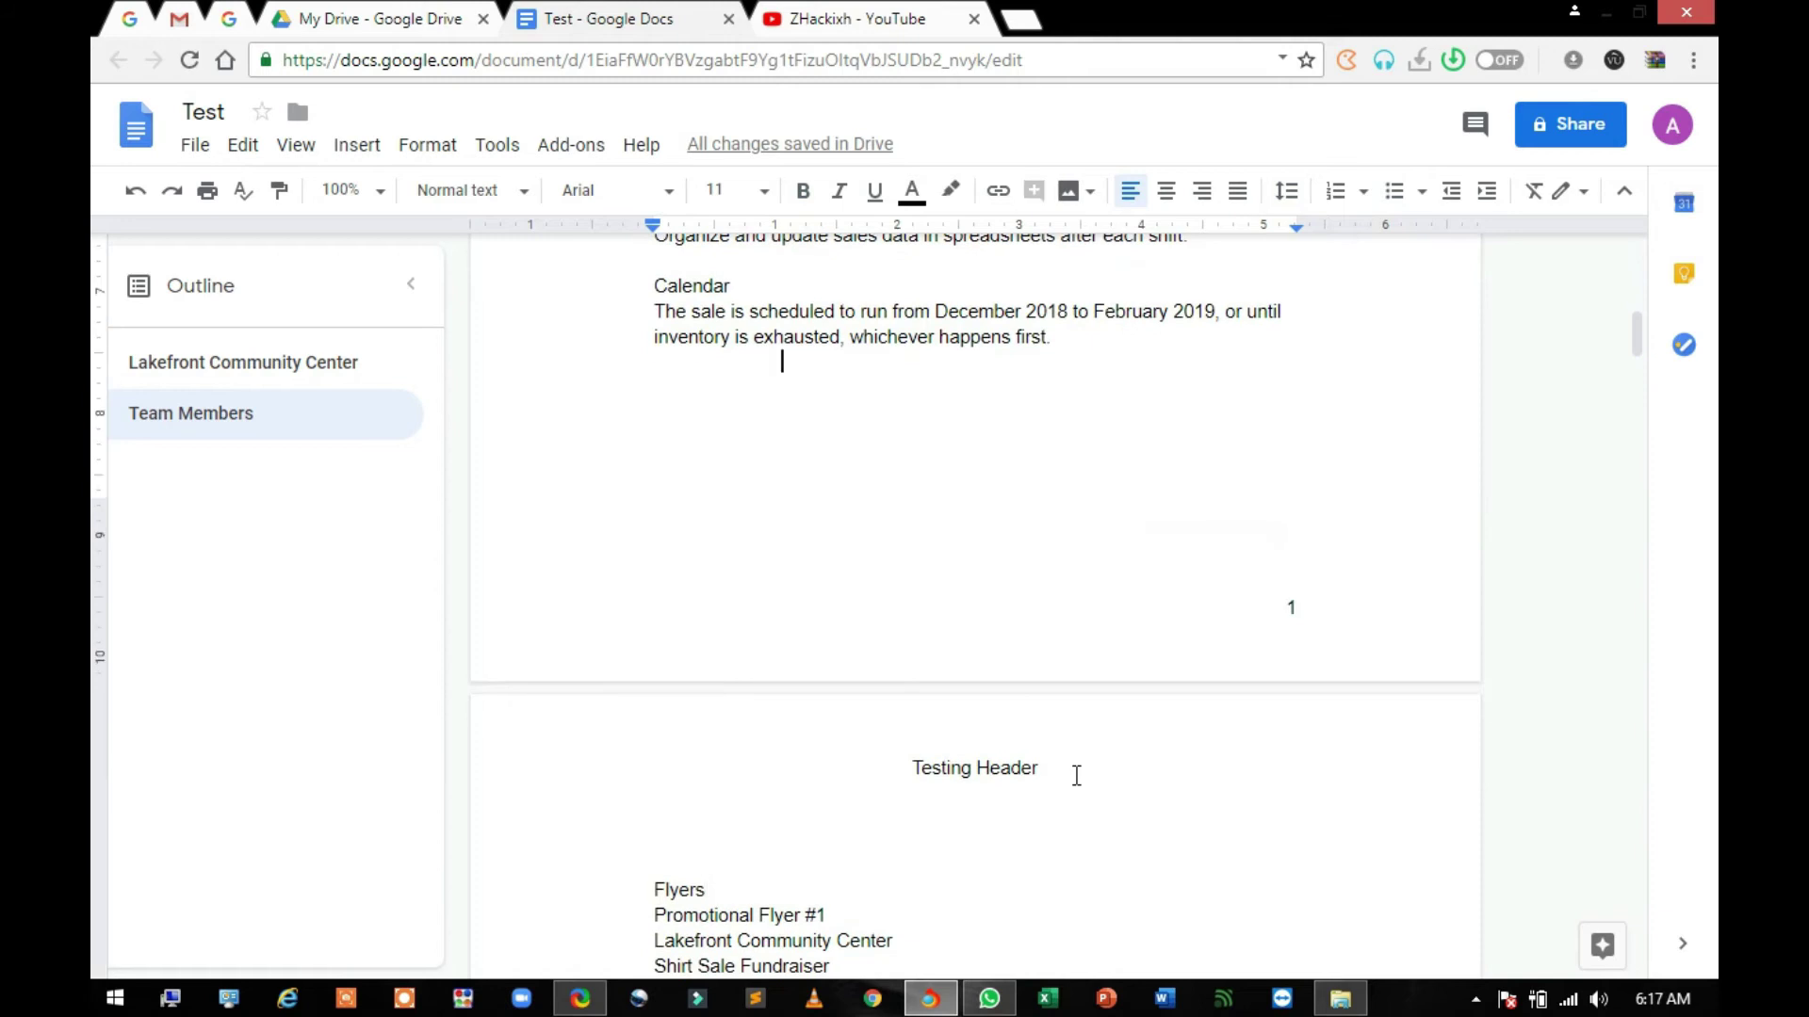
pyautogui.press('Up')
pyautogui.press('Up')
pyautogui.press('Up')
pyautogui.press('Up')
pyautogui.press('Up')
pyautogui.press('Up')
pyautogui.press('Up')
pyautogui.press('Up')
pyautogui.press('Up')
pyautogui.press('Up')
pyautogui.press('Up')
pyautogui.press('Up')
pyautogui.press('Up')
pyautogui.press('Up')
pyautogui.press('Up')
pyautogui.press('Up')
pyautogui.press('Up')
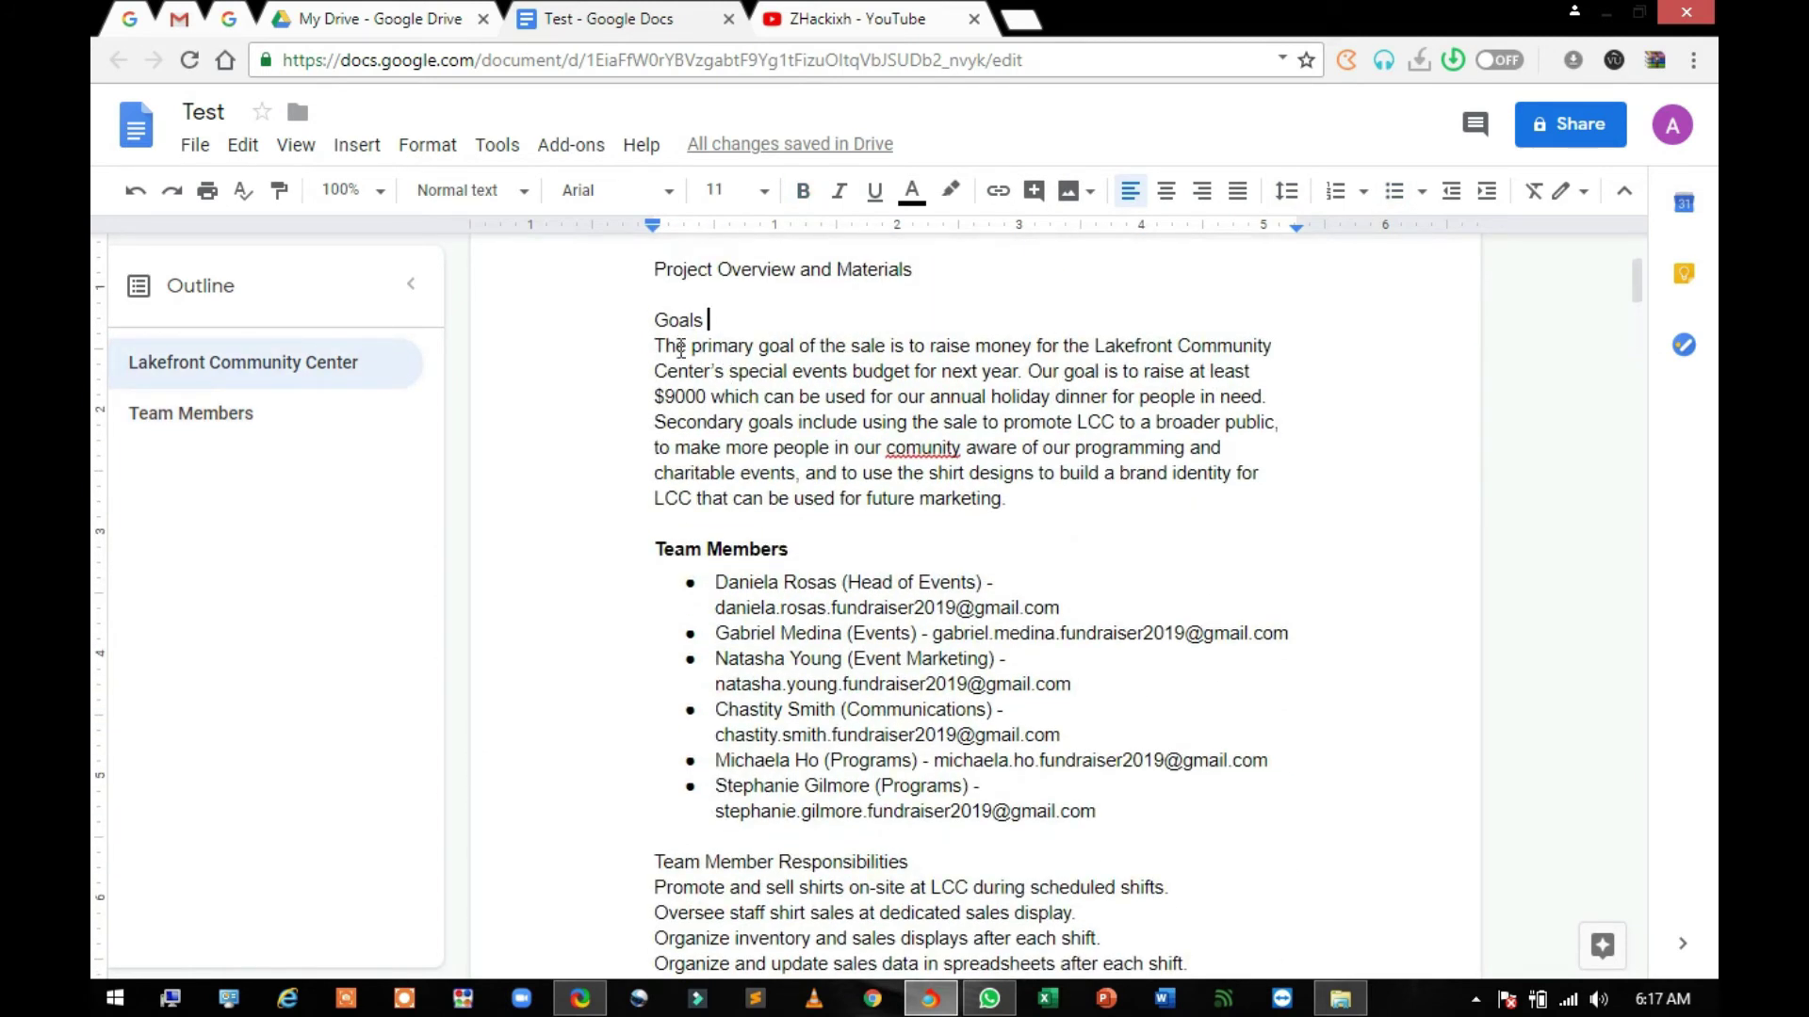
# - Try increasing the indent of both Goals paragraphs by two levels and by one, removing the indentation each time
pyautogui.moveTo(656, 347); pyautogui.dragTo(1046, 493)
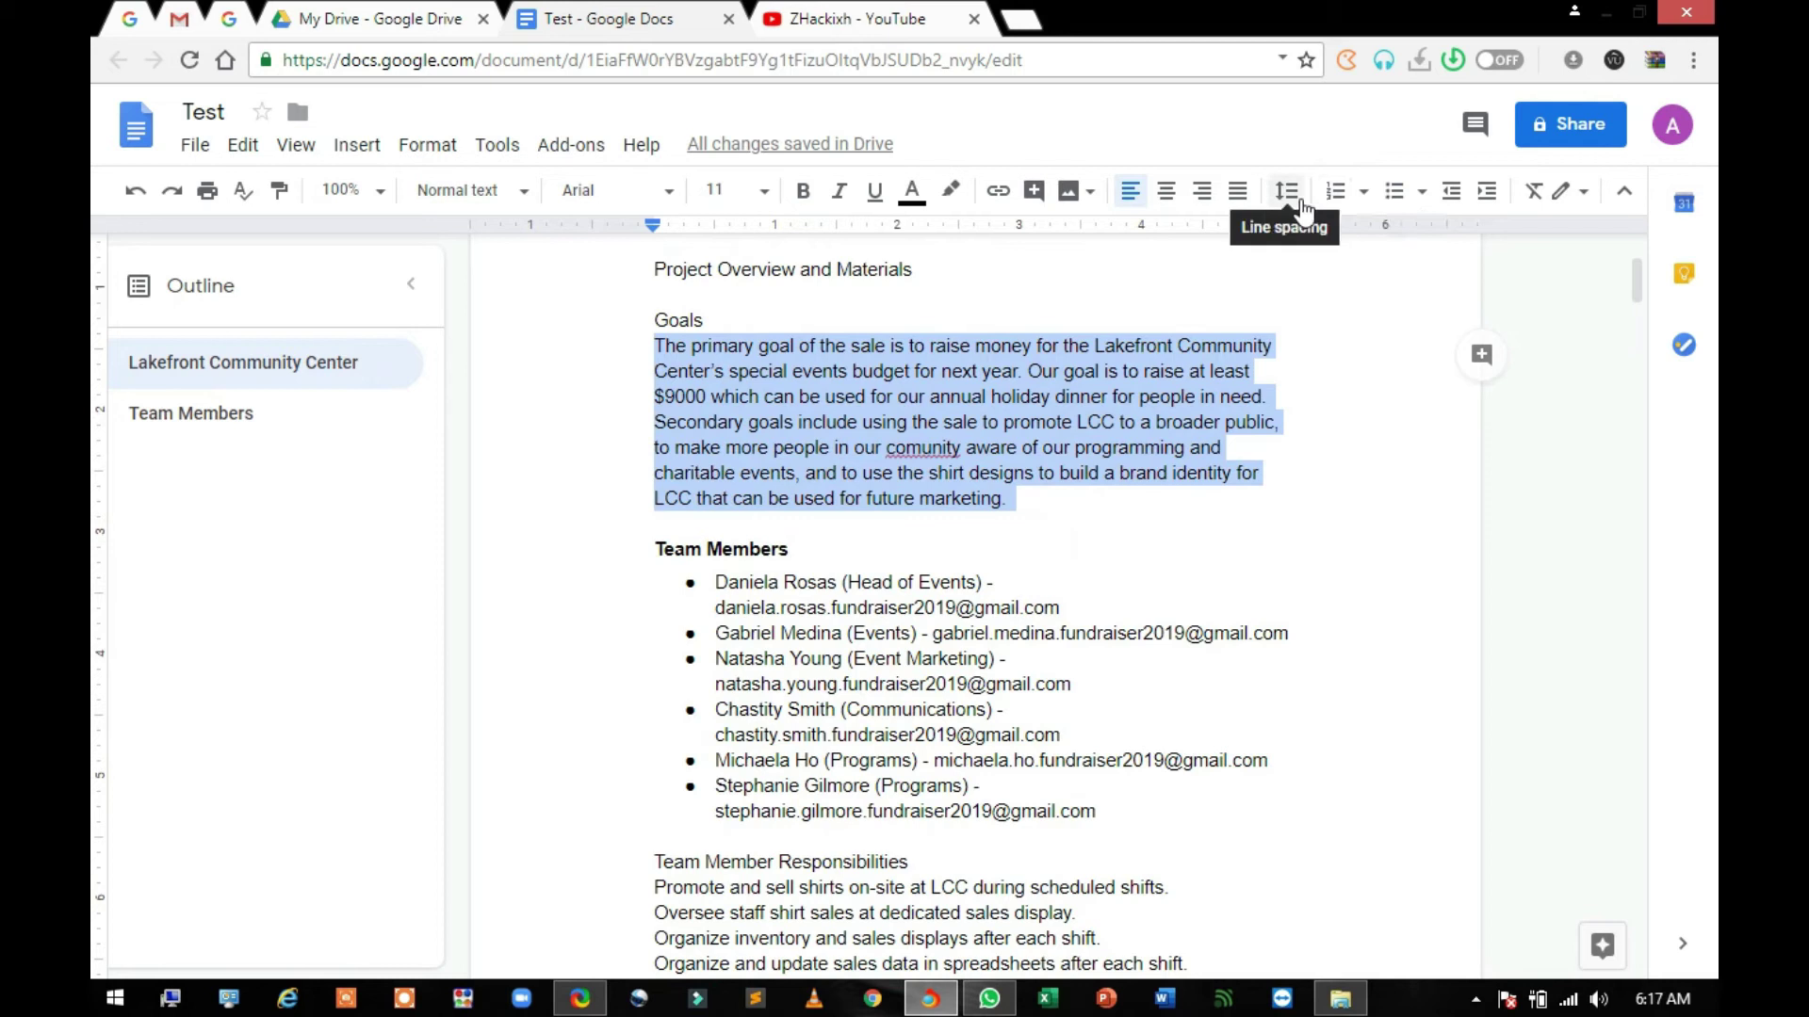
pyautogui.click(1486, 193)
pyautogui.click(1485, 196)
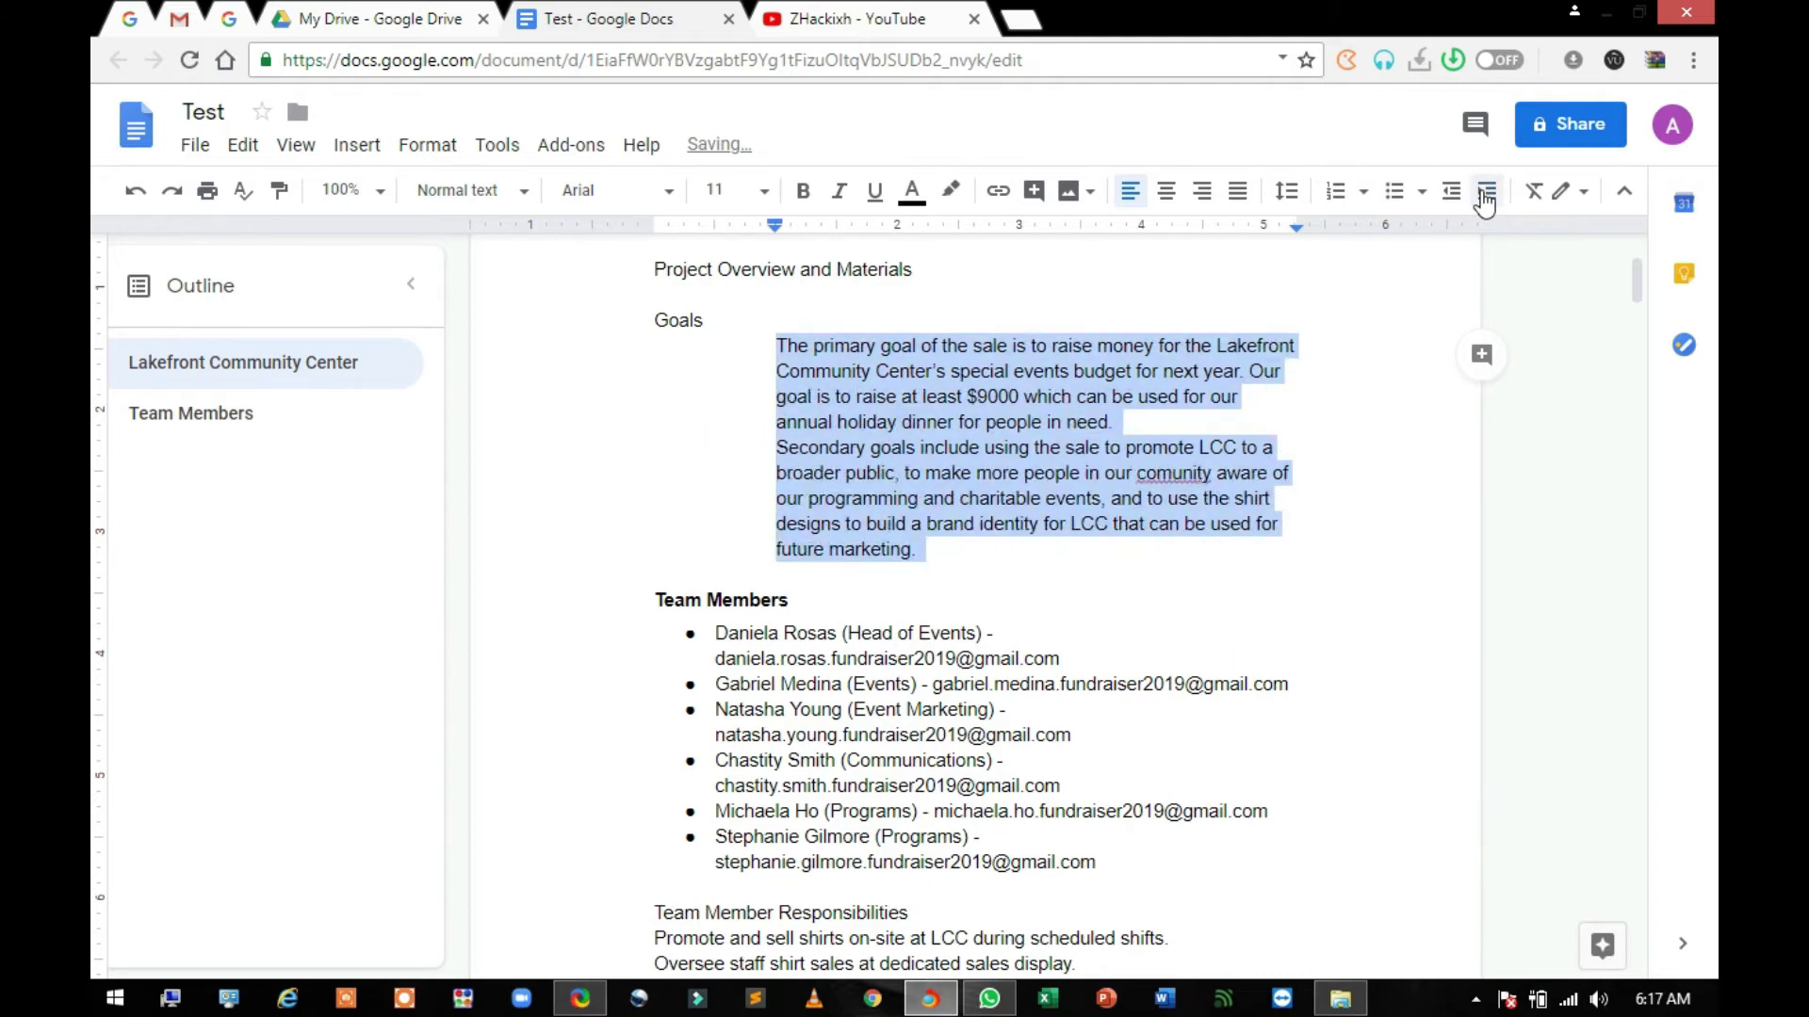
pyautogui.click(1462, 193)
pyautogui.click(1462, 193)
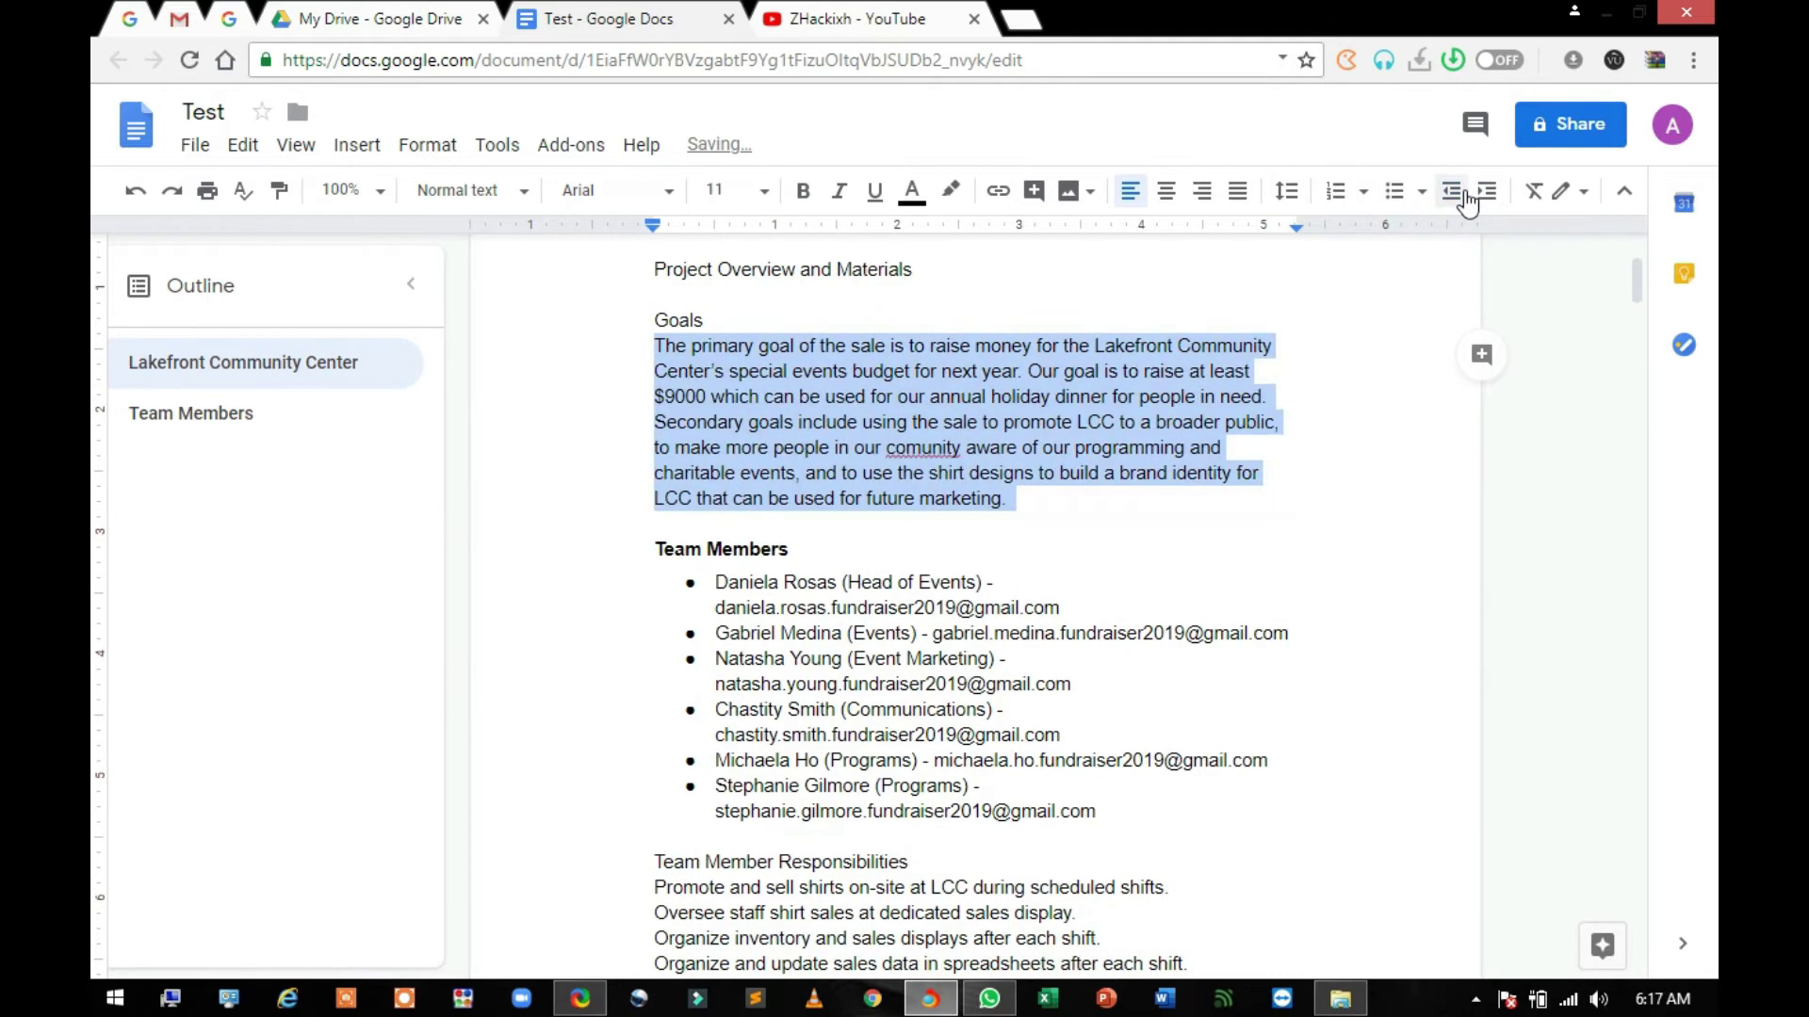
pyautogui.click(1485, 193)
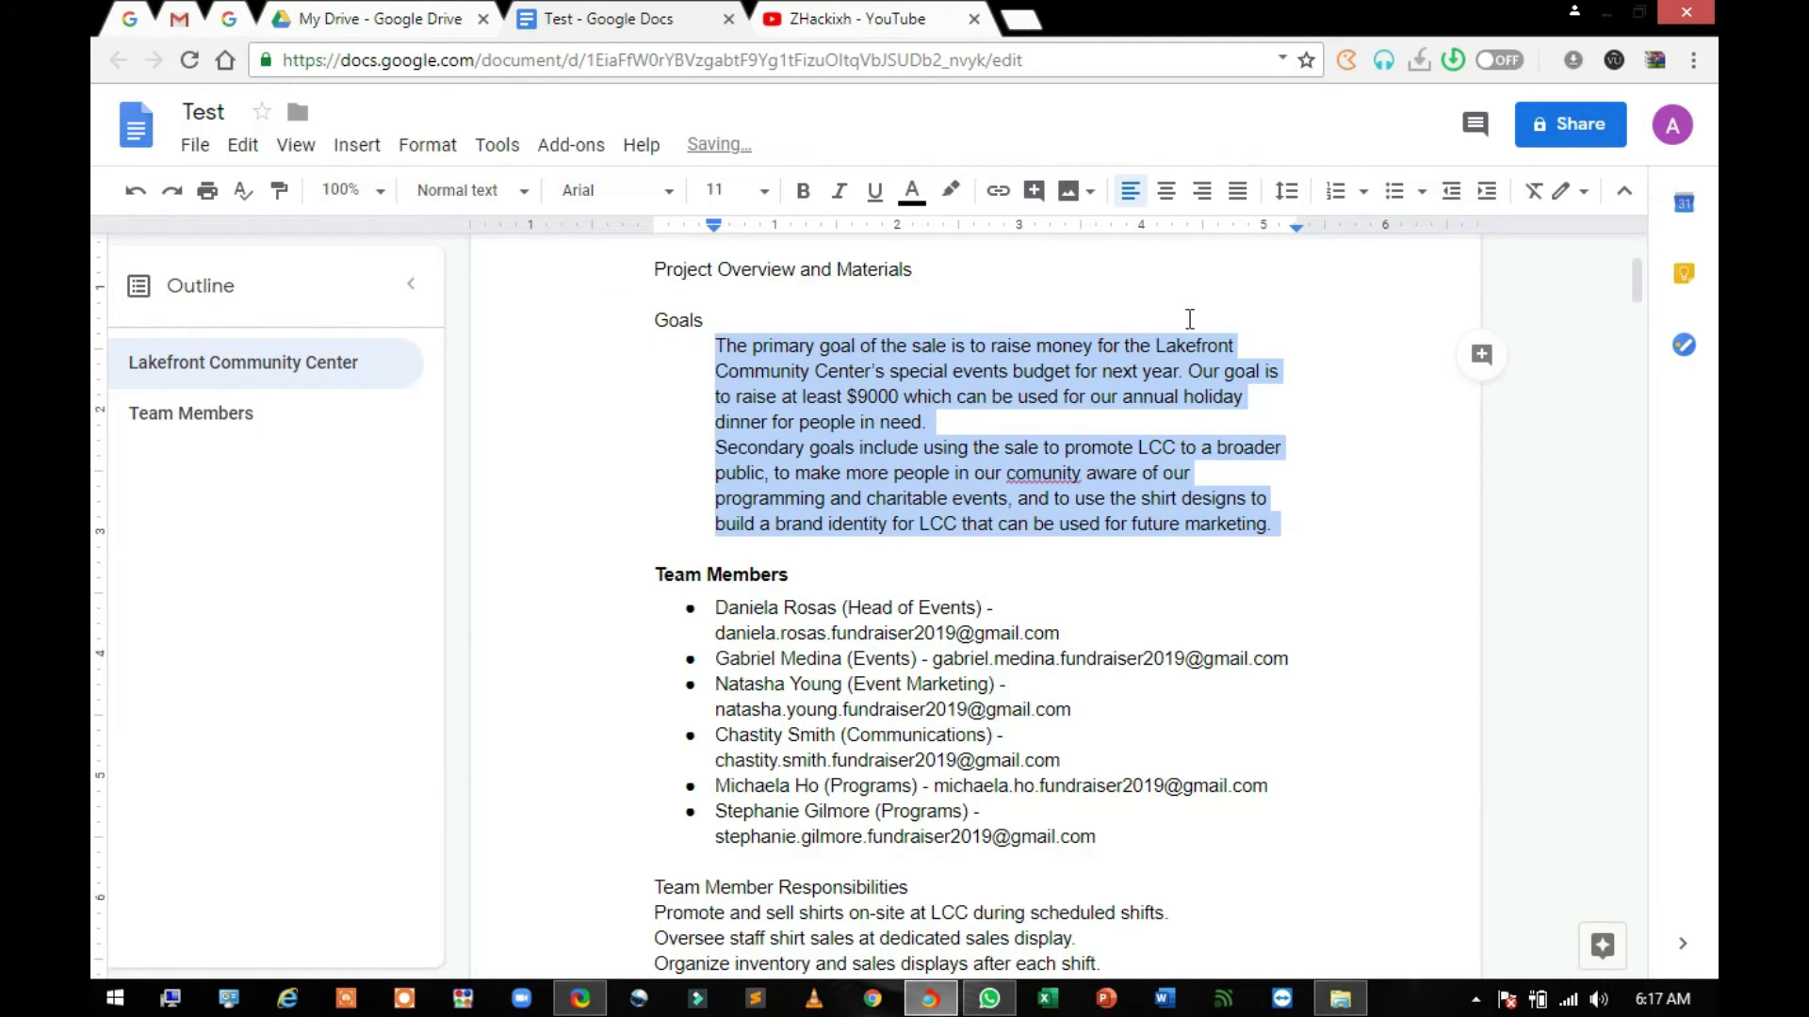
pyautogui.click(1452, 193)
# - Try indenting the Goals heading together with its first paragraph by one level, and undo the indent
pyautogui.tripleClick(698, 349)
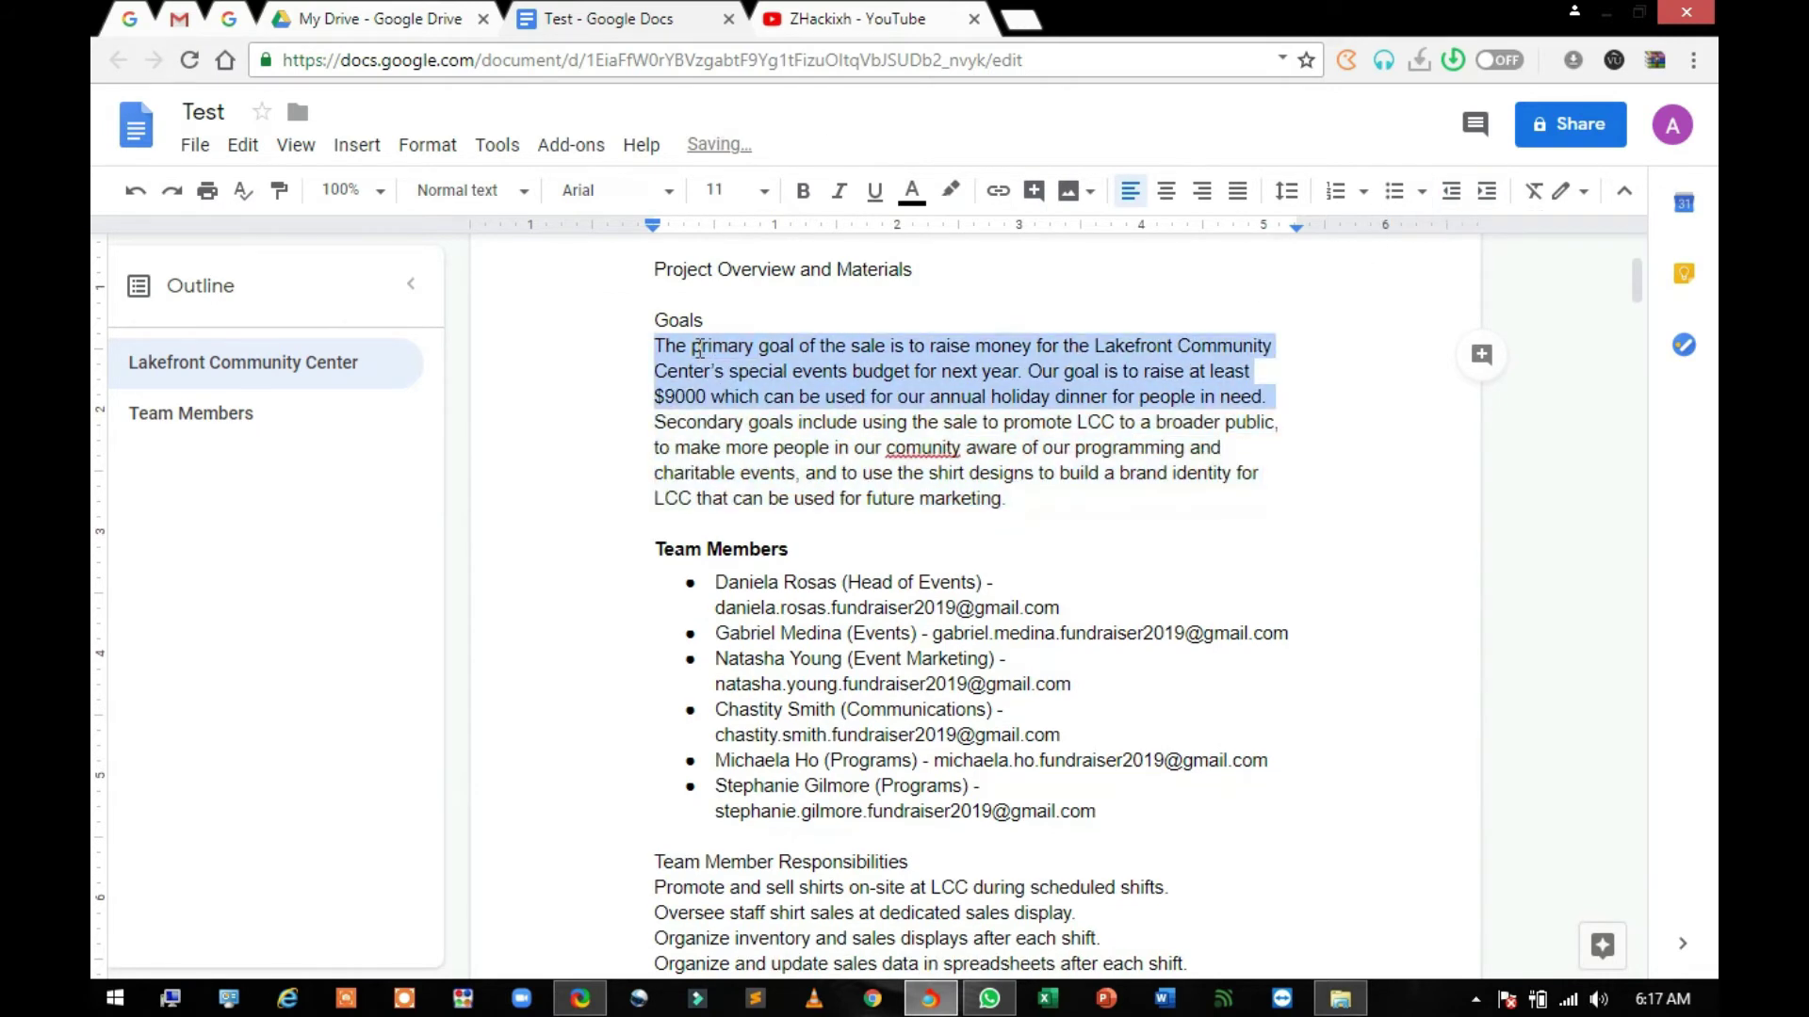
pyautogui.click(698, 349)
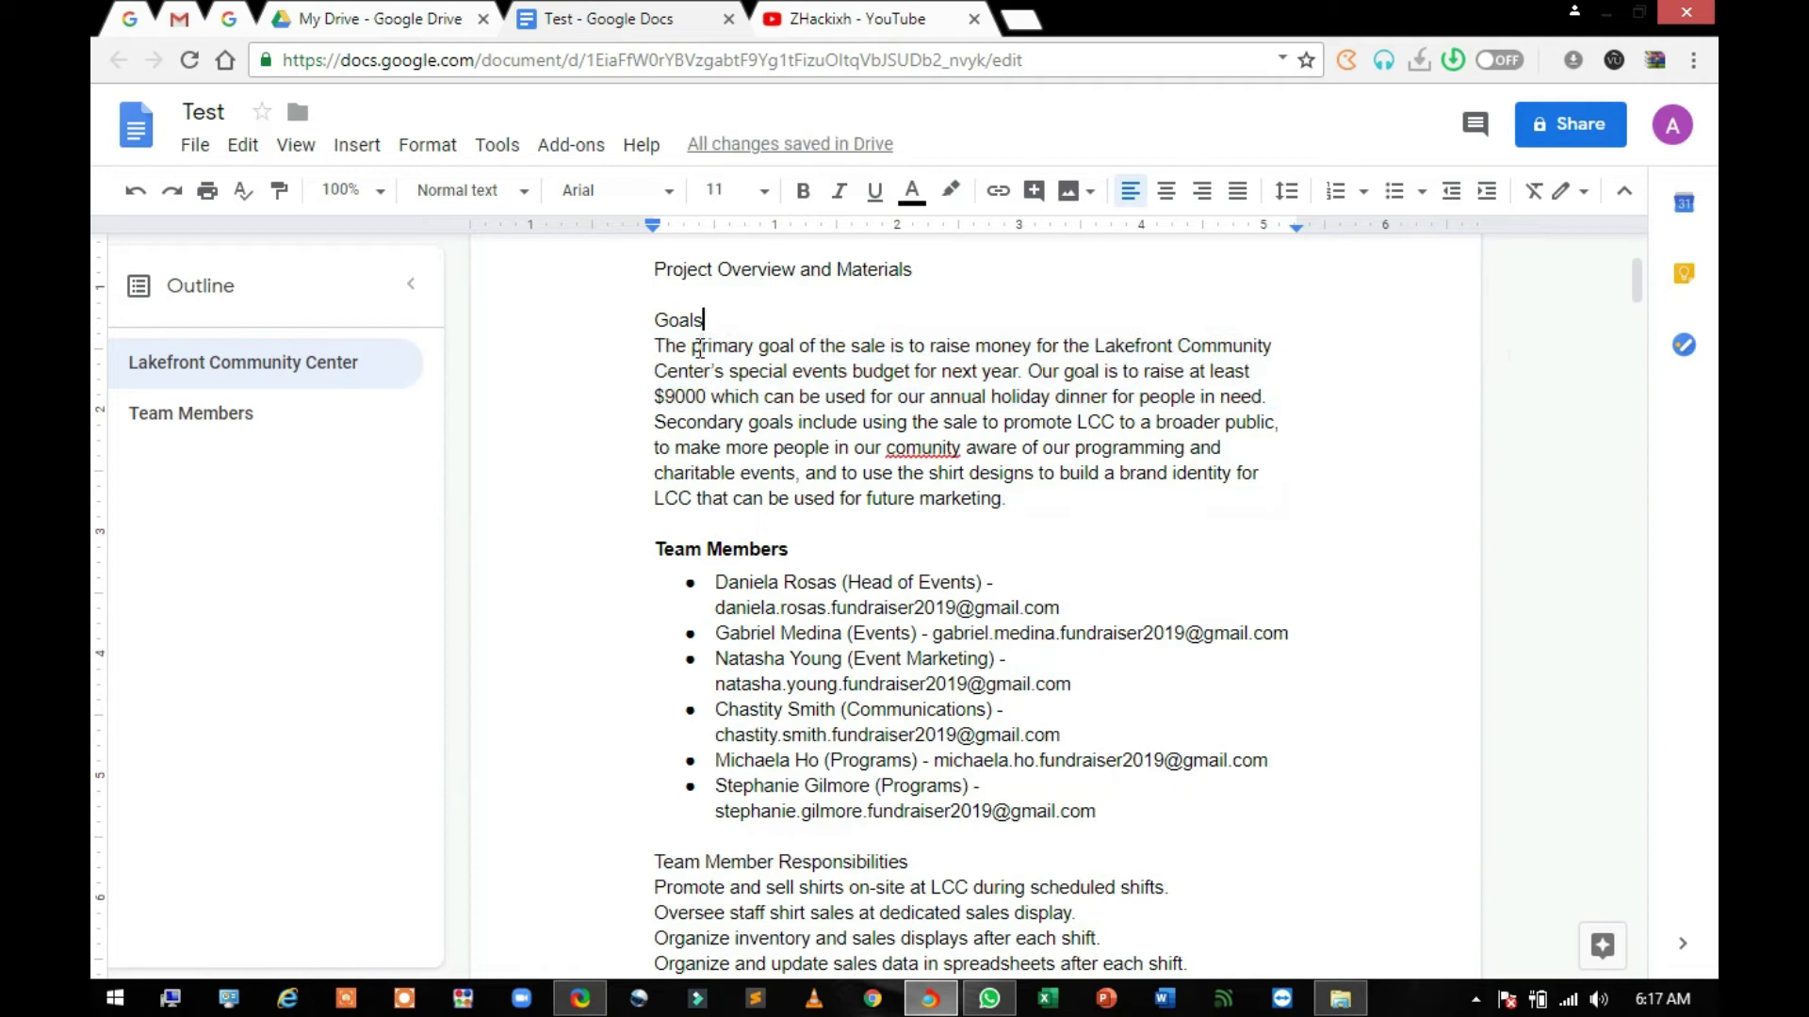
pyautogui.hotkey('shift', 'Down')
pyautogui.hotkey('shift', 'Down')
pyautogui.hotkey('shift', 'Left')
pyautogui.hotkey('shift', 'Left')
pyautogui.hotkey('shift', 'Left')
pyautogui.hotkey('shift', 'Left')
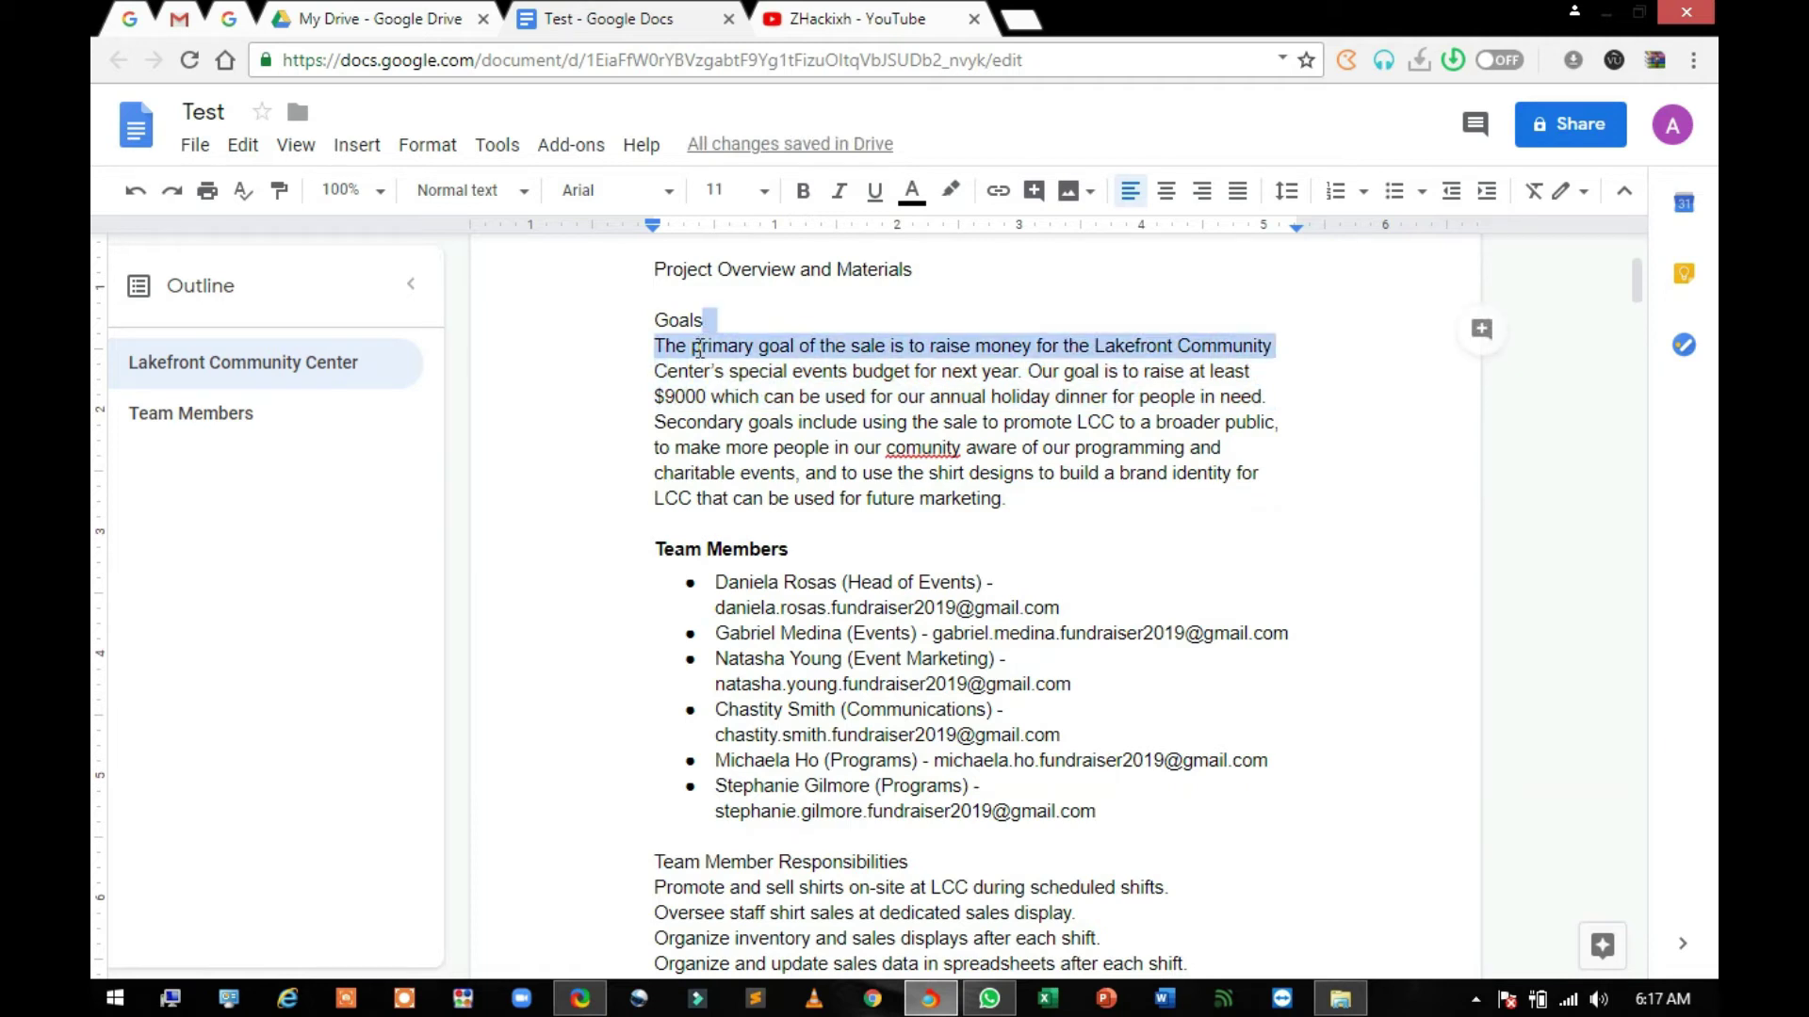
pyautogui.click(1482, 195)
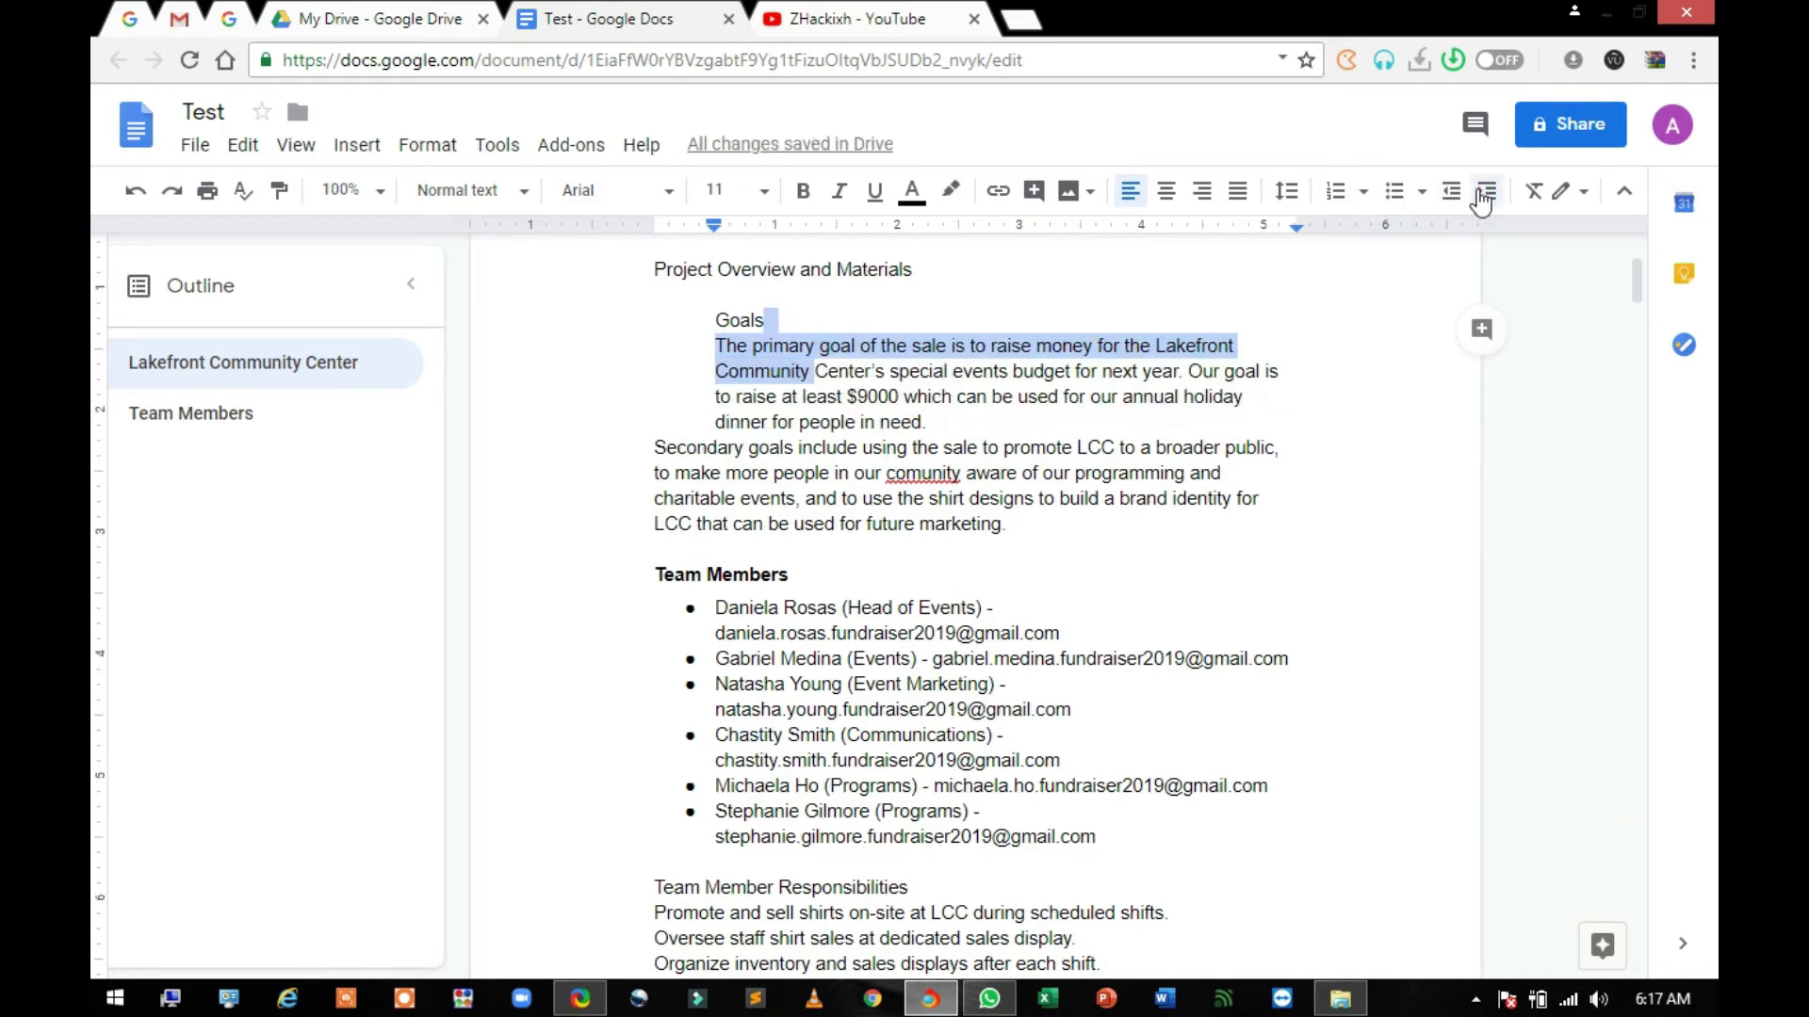
pyautogui.hotkey('ctrl', 'z')
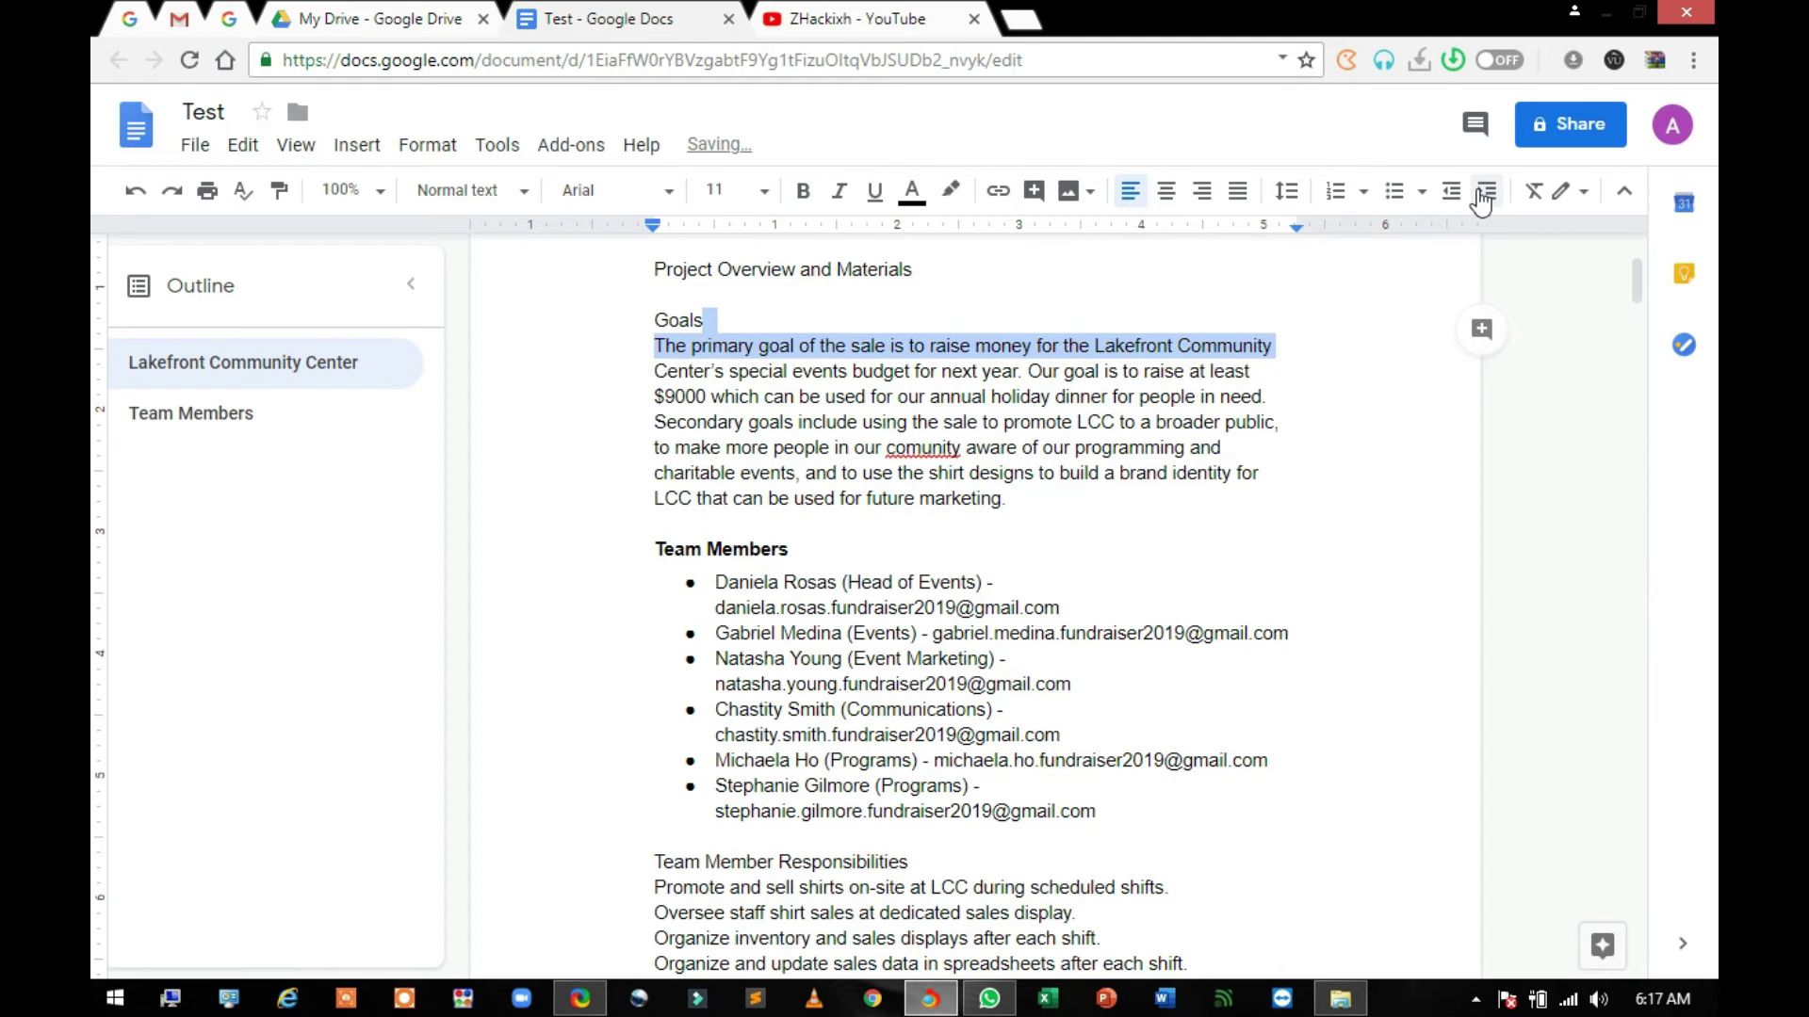
# - Try indenting only the first Goals paragraph by one level, and undo the change
pyautogui.press('Left')
pyautogui.press('Down')
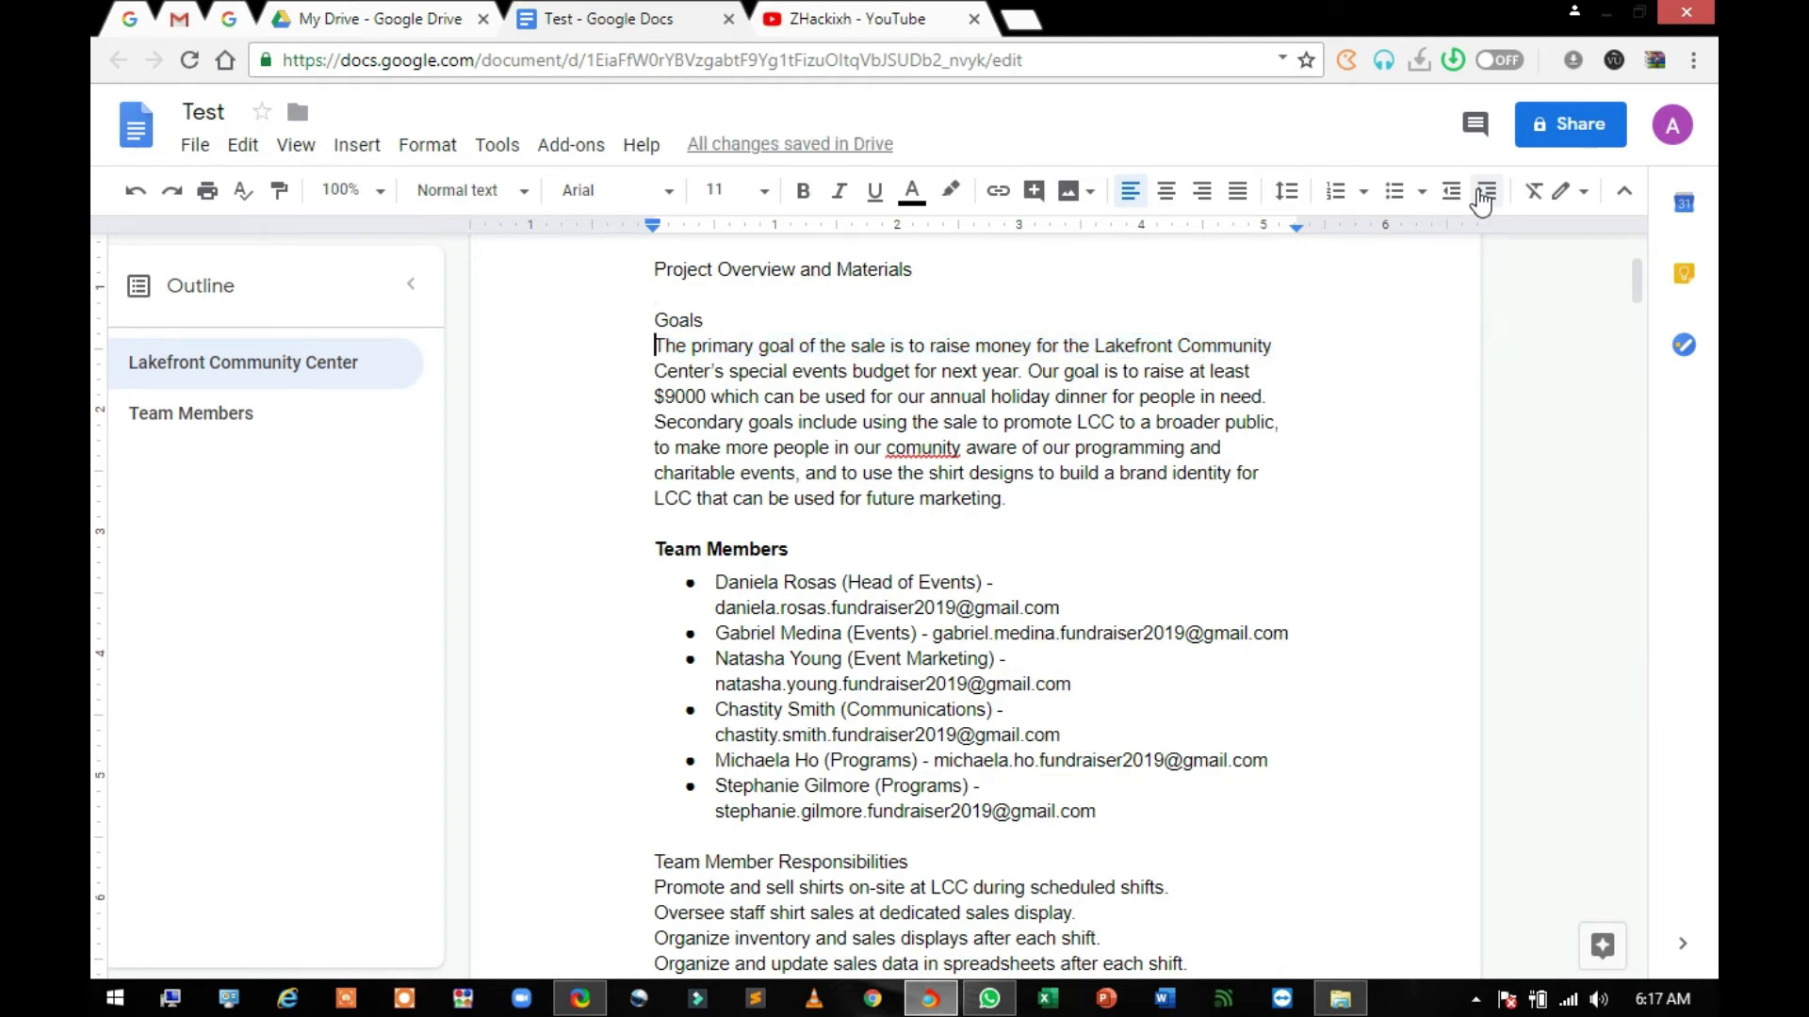
pyautogui.click(1487, 191)
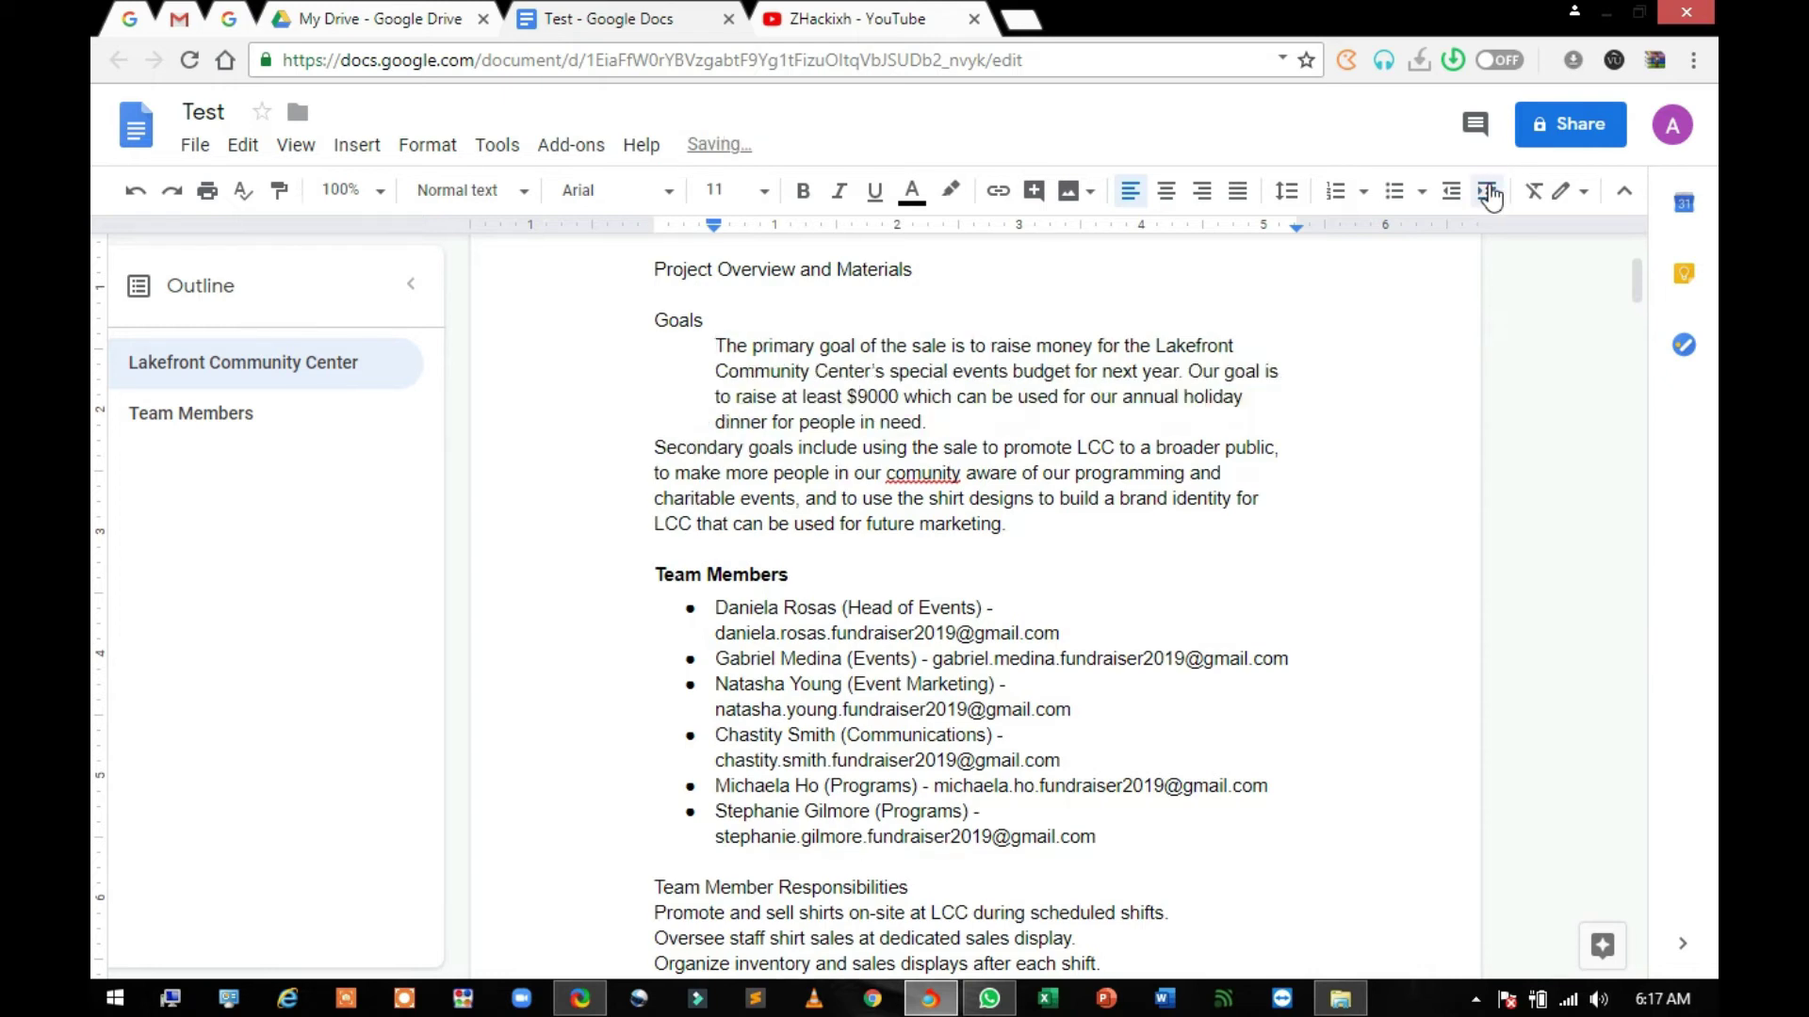
pyautogui.press('BackSpace')
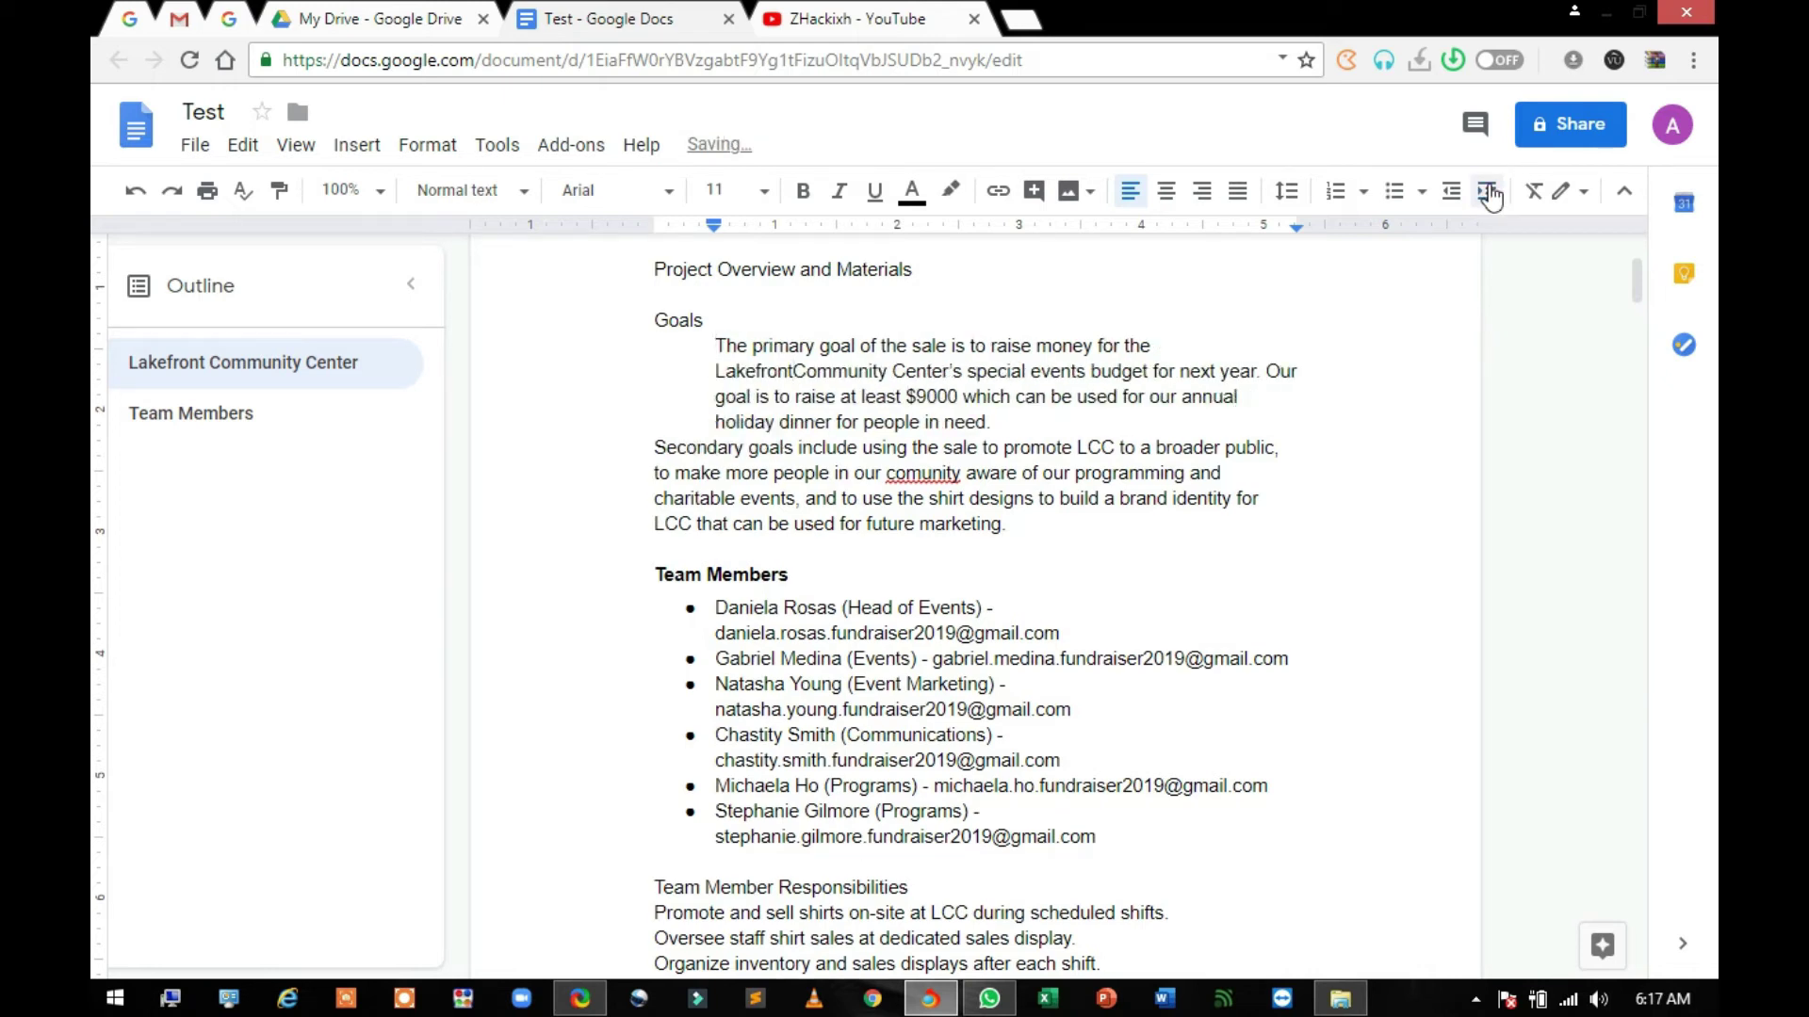
pyautogui.hotkey('ctrl', 'z')
pyautogui.hotkey('ctrl', 'z')
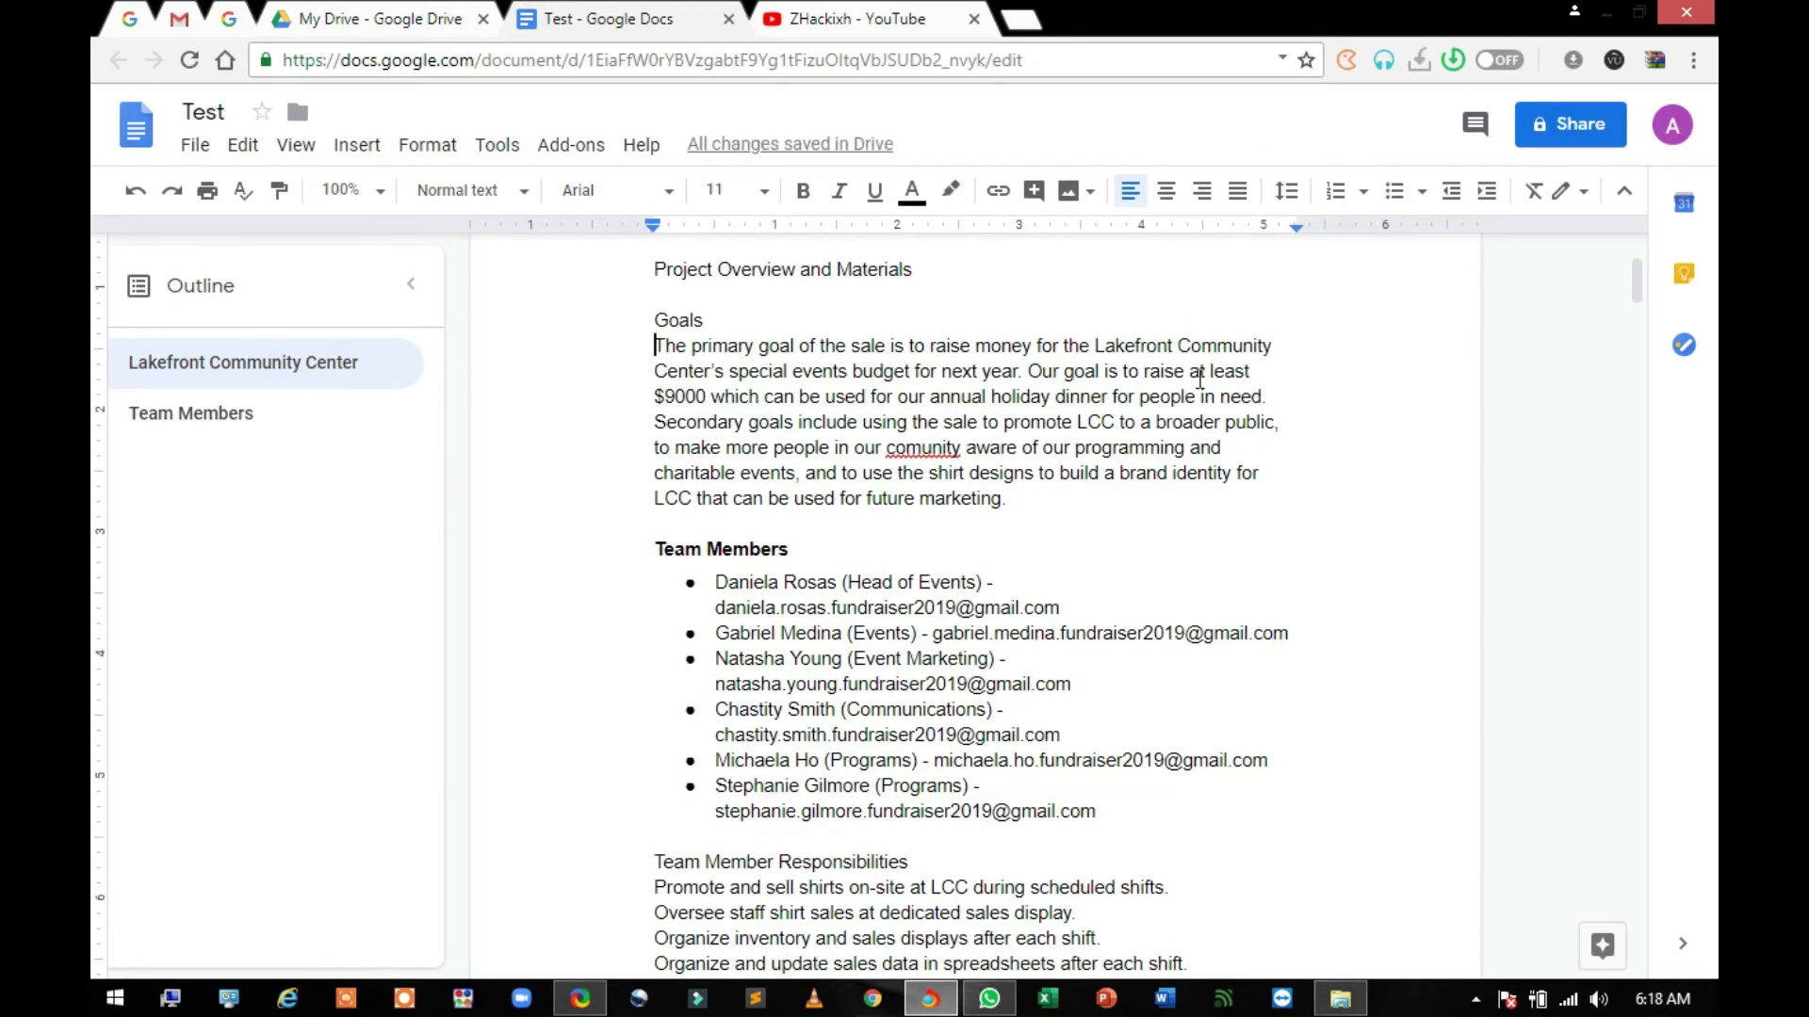
# - Make the "Goals" heading bold and set its font size to 14
pyautogui.hotkey('shift', 'Up')
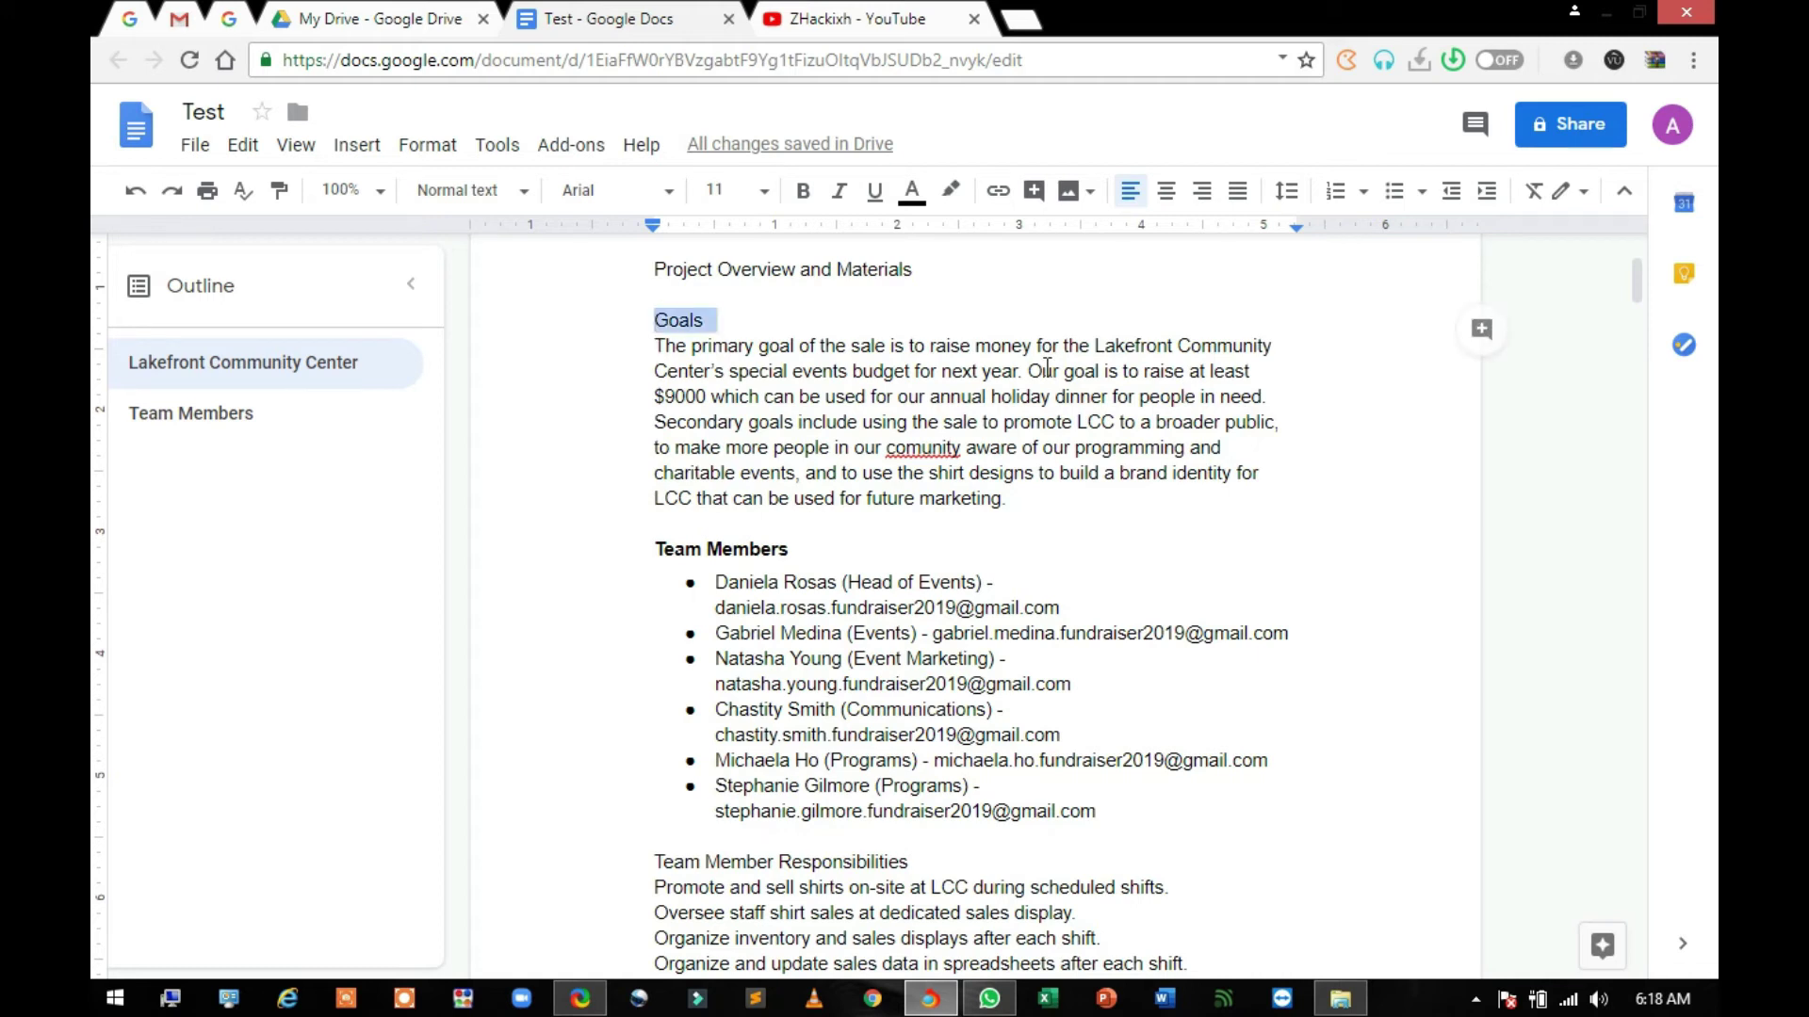
pyautogui.click(803, 190)
pyautogui.click(764, 192)
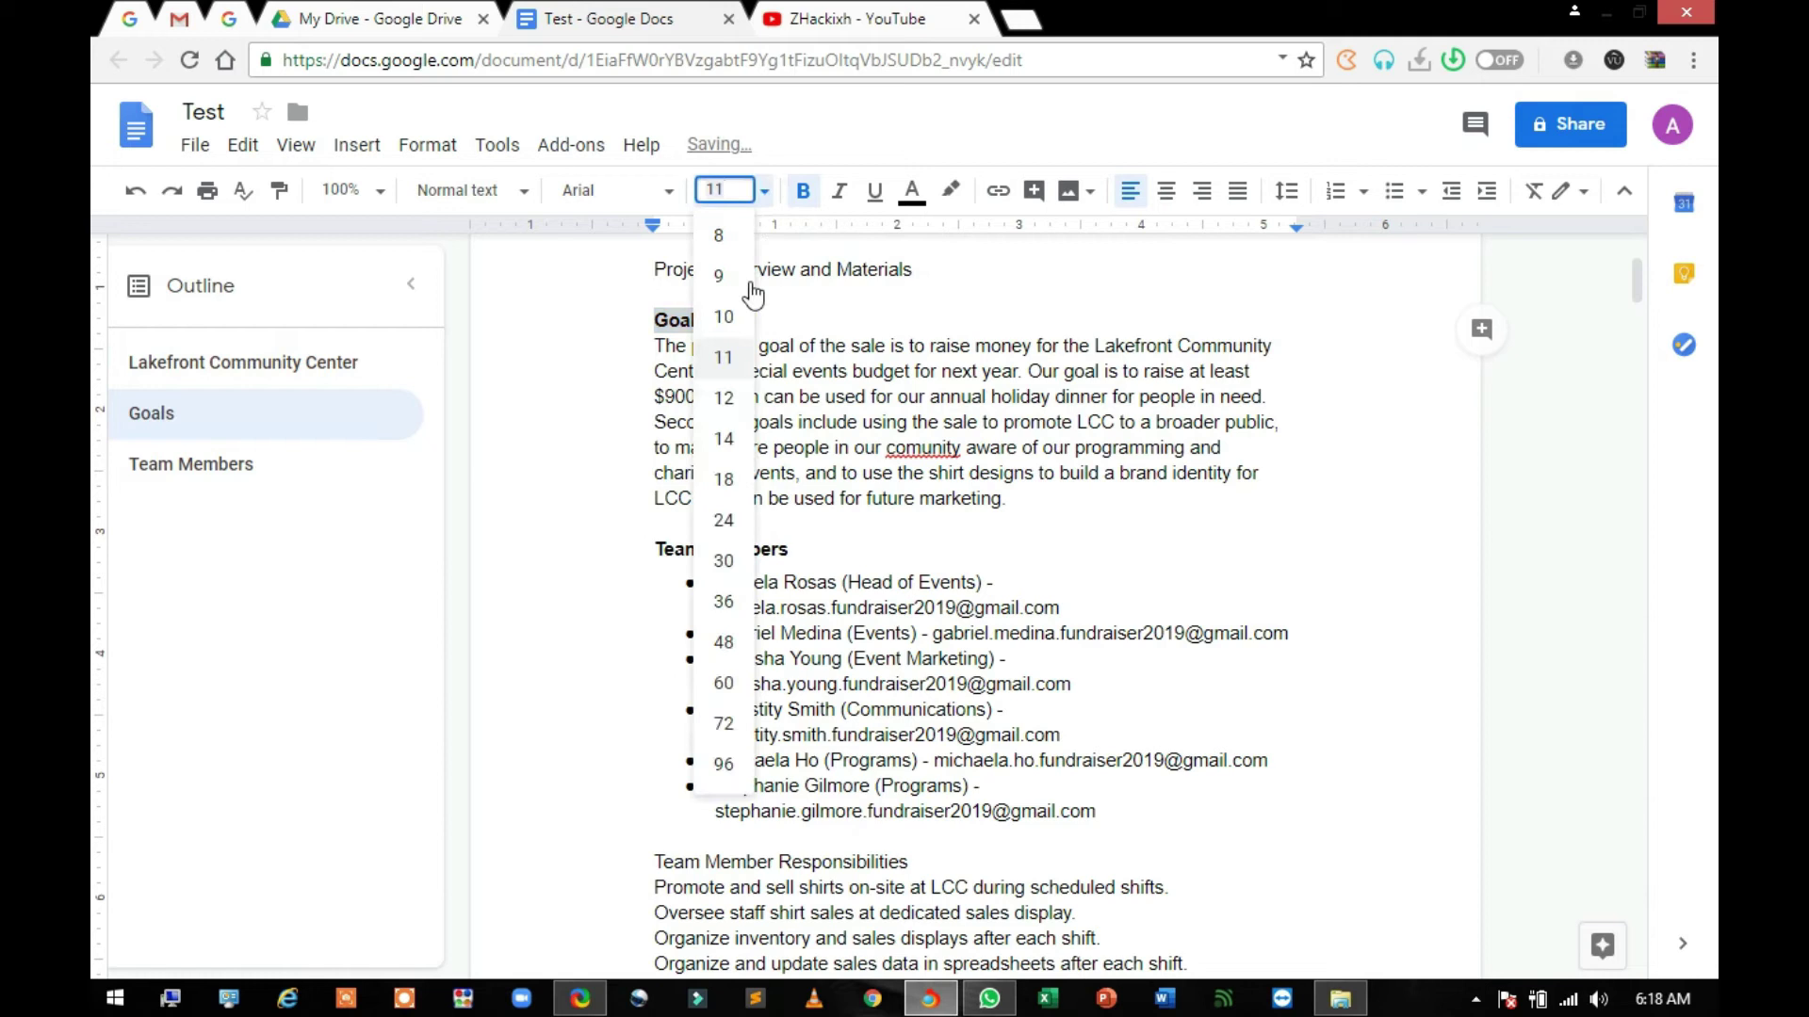
pyautogui.click(722, 438)
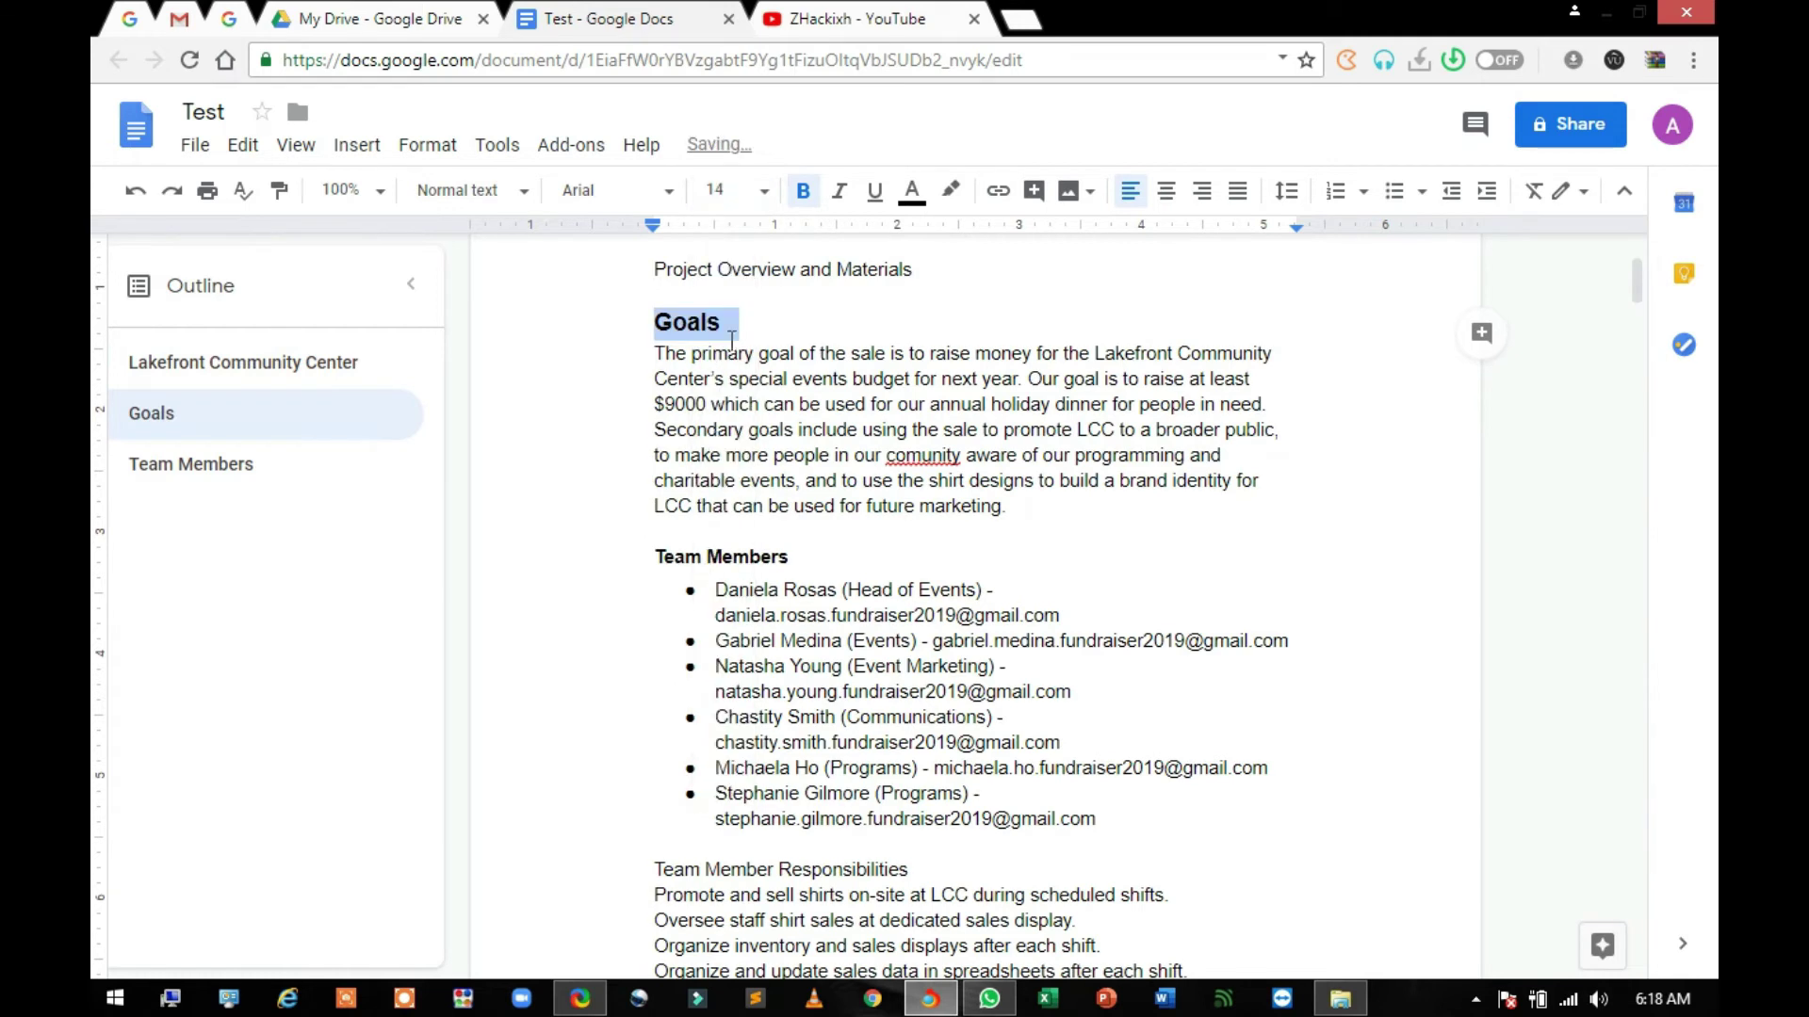
pyautogui.click(777, 323)
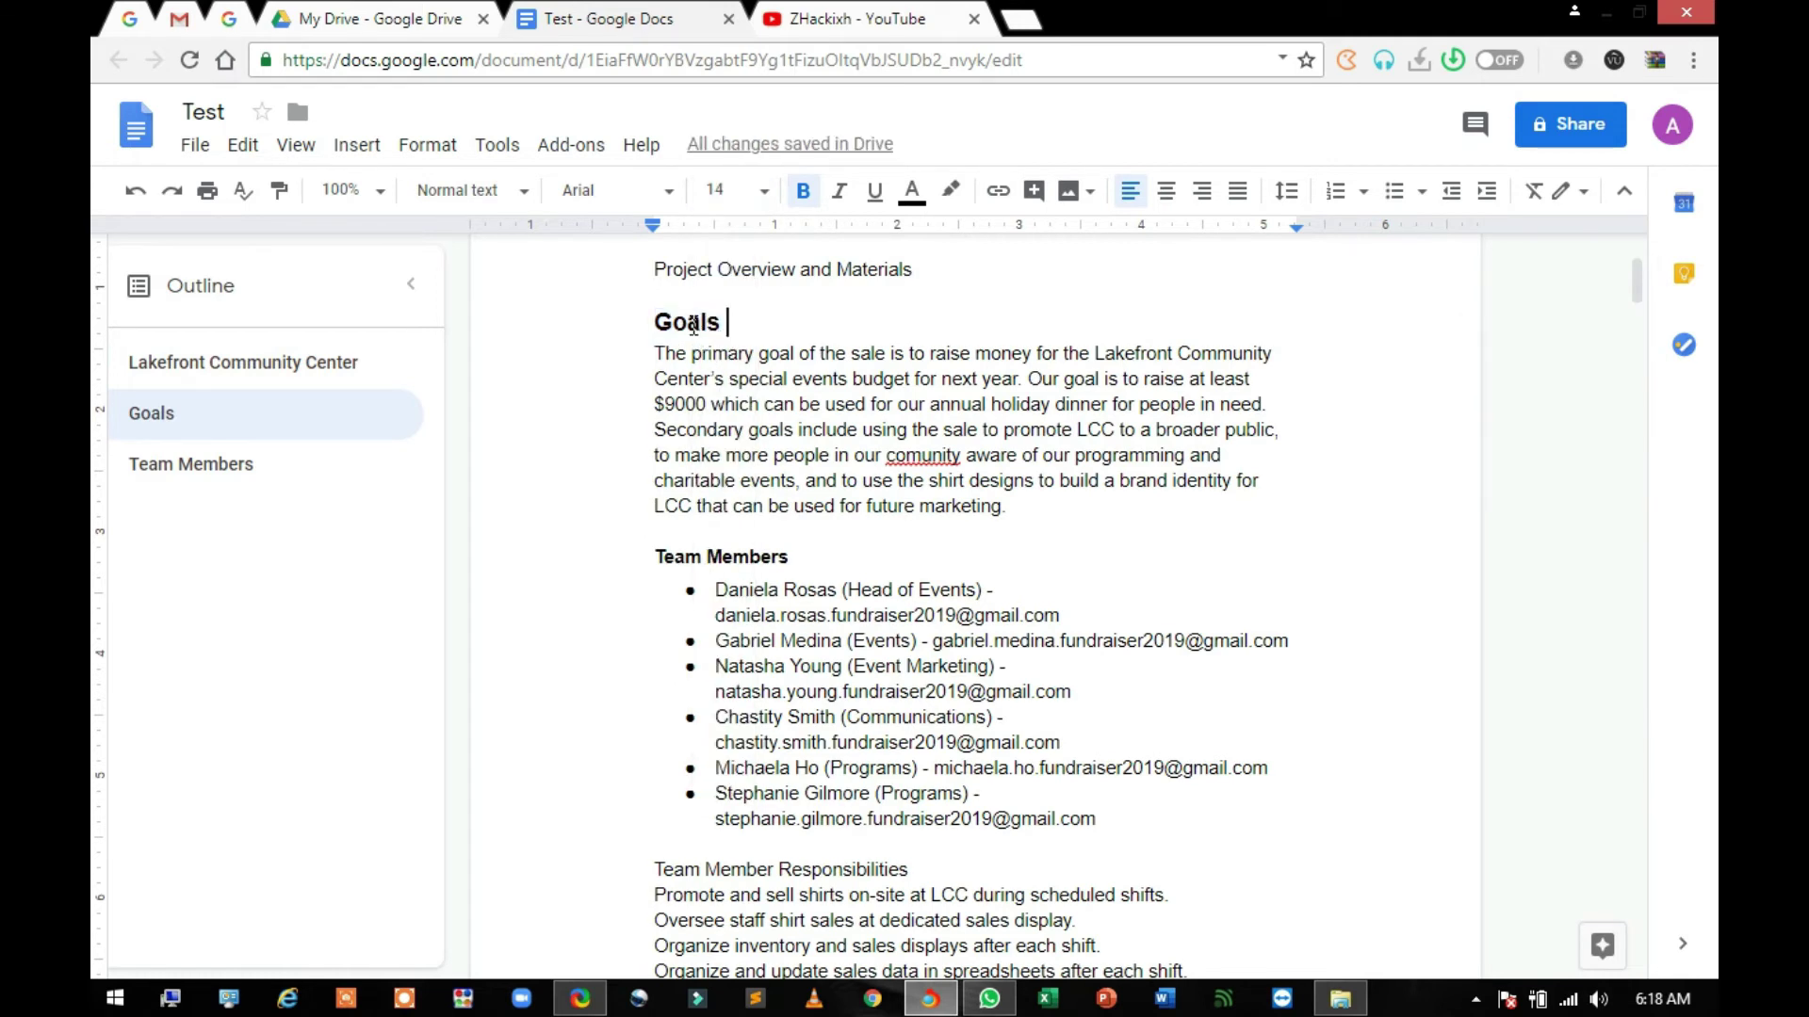
# - Link the word "Goals" in the heading to google.com, using the suggested Google result
pyautogui.doubleClick(690, 323)
pyautogui.rightClick(691, 326)
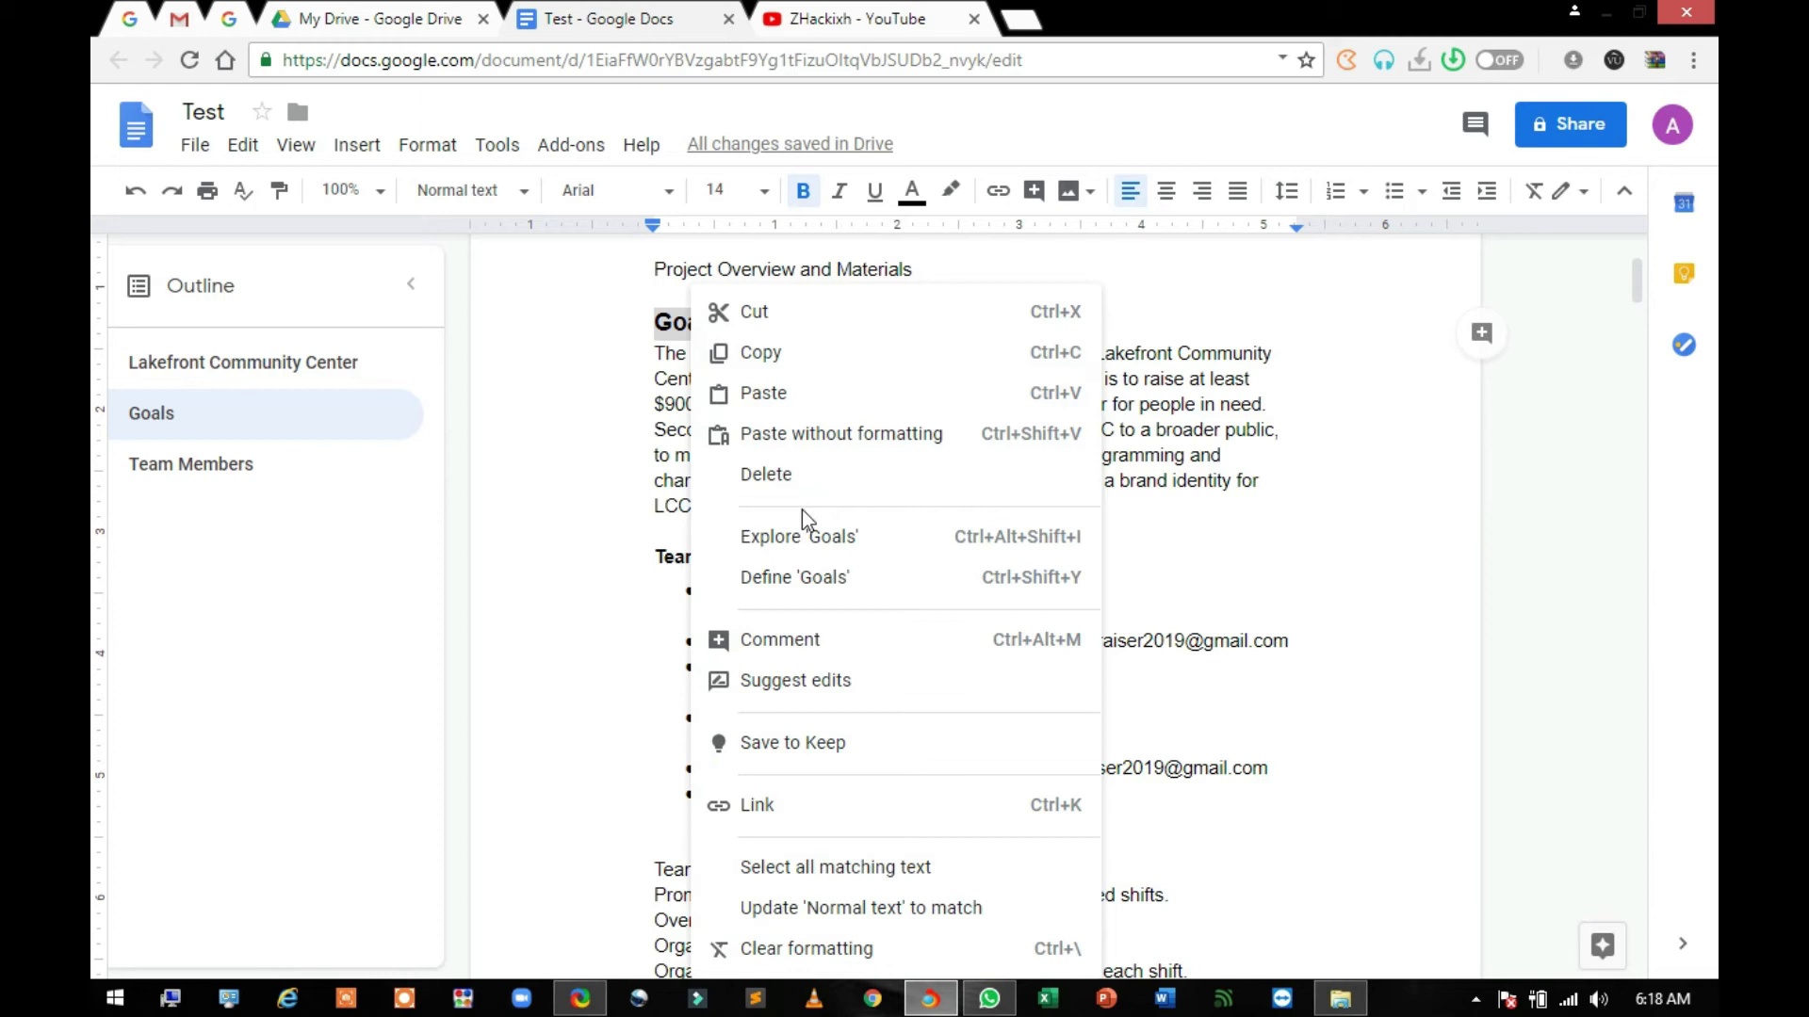
pyautogui.click(917, 818)
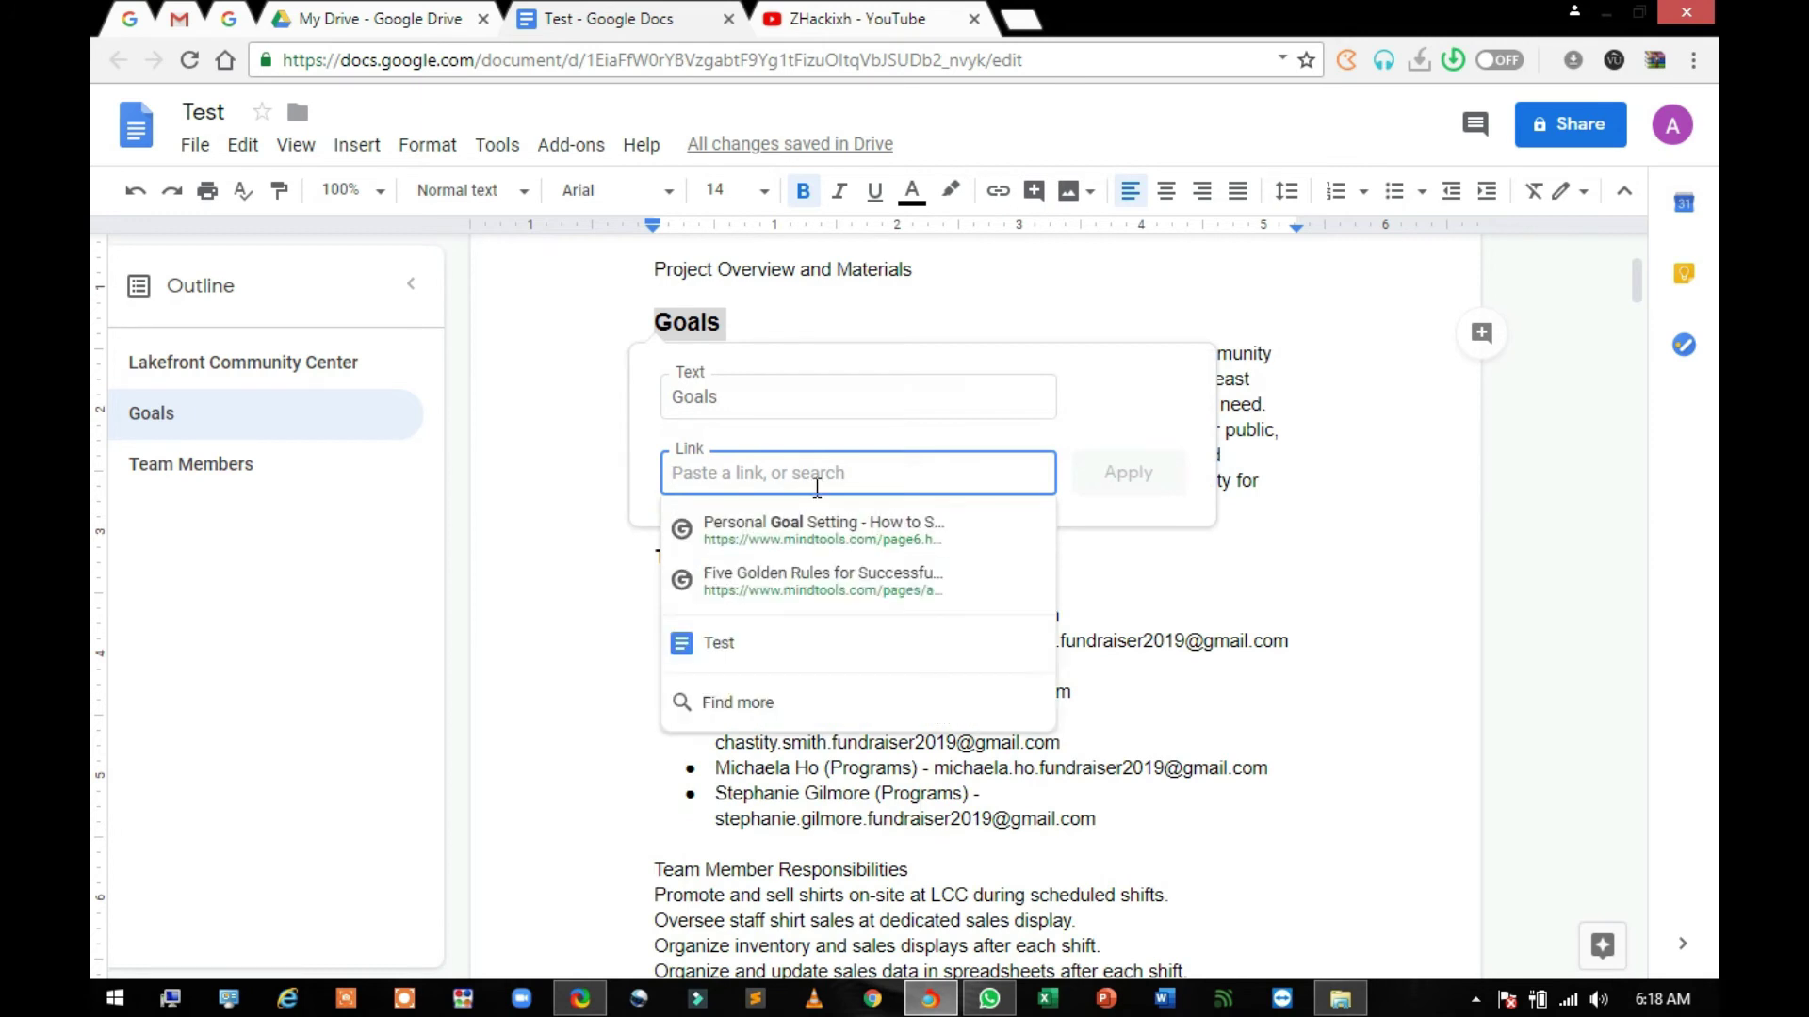
pyautogui.write('googl')
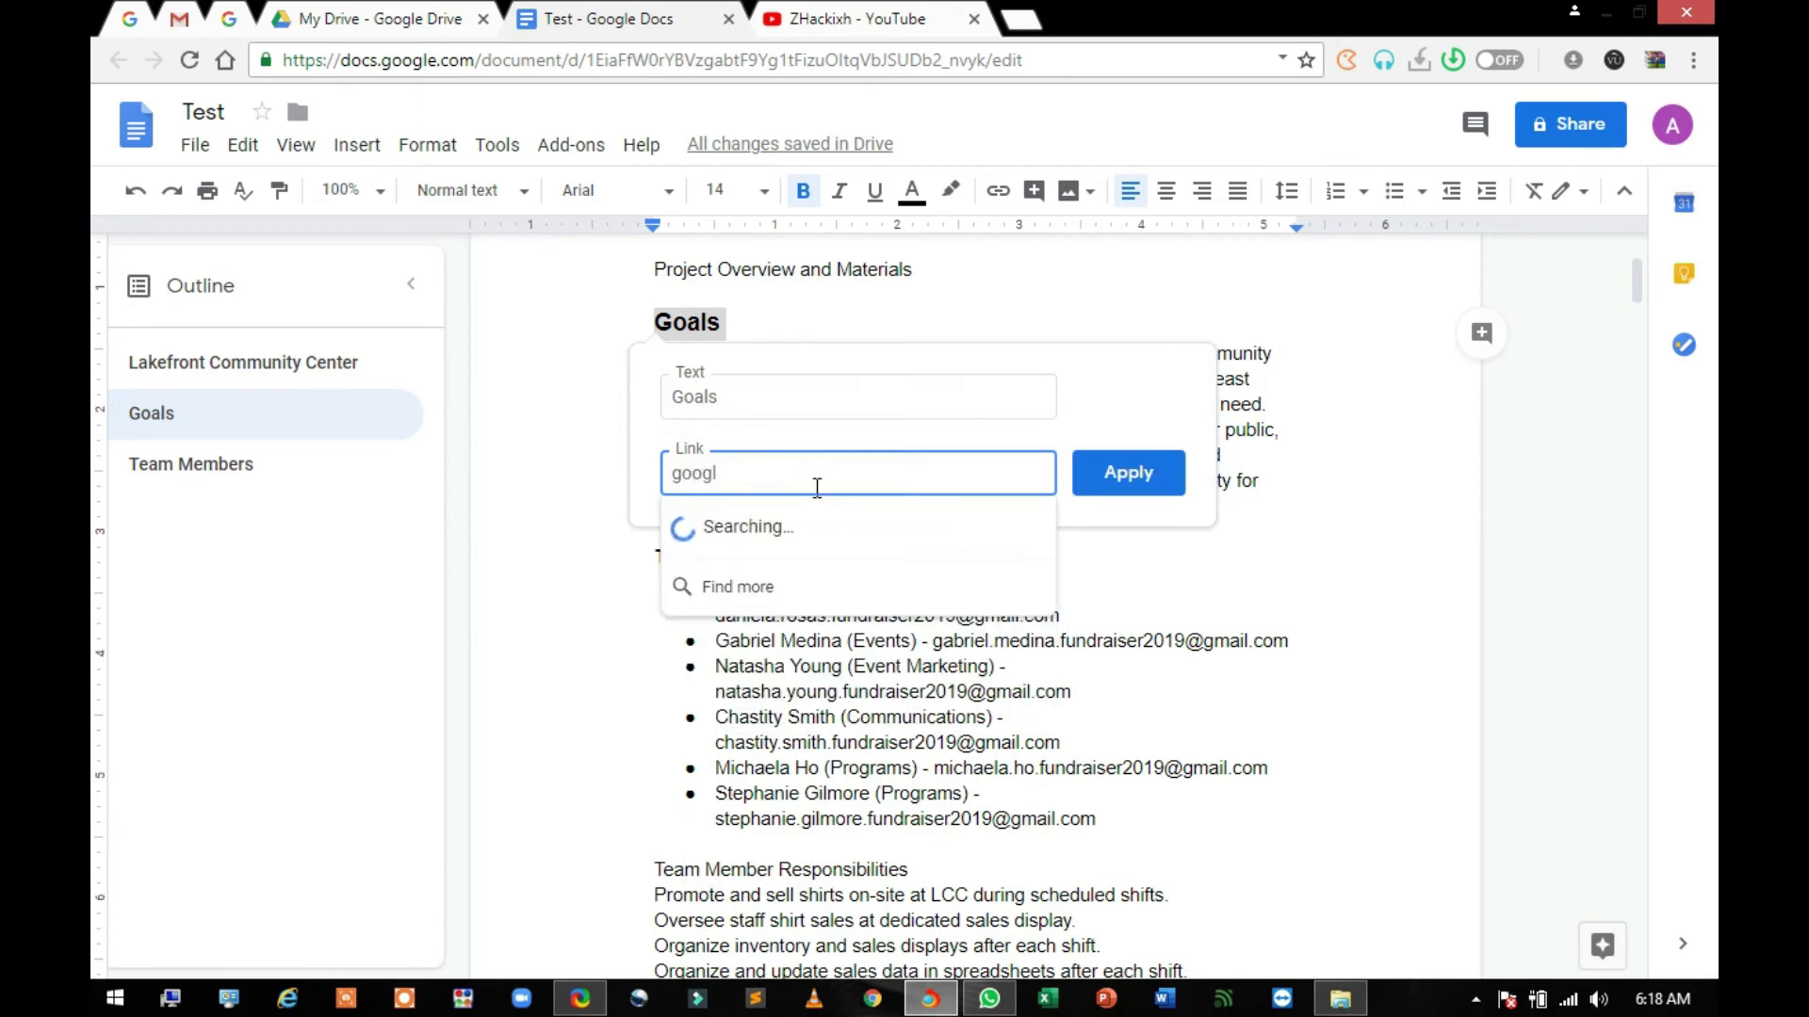
pyautogui.write('e.com')
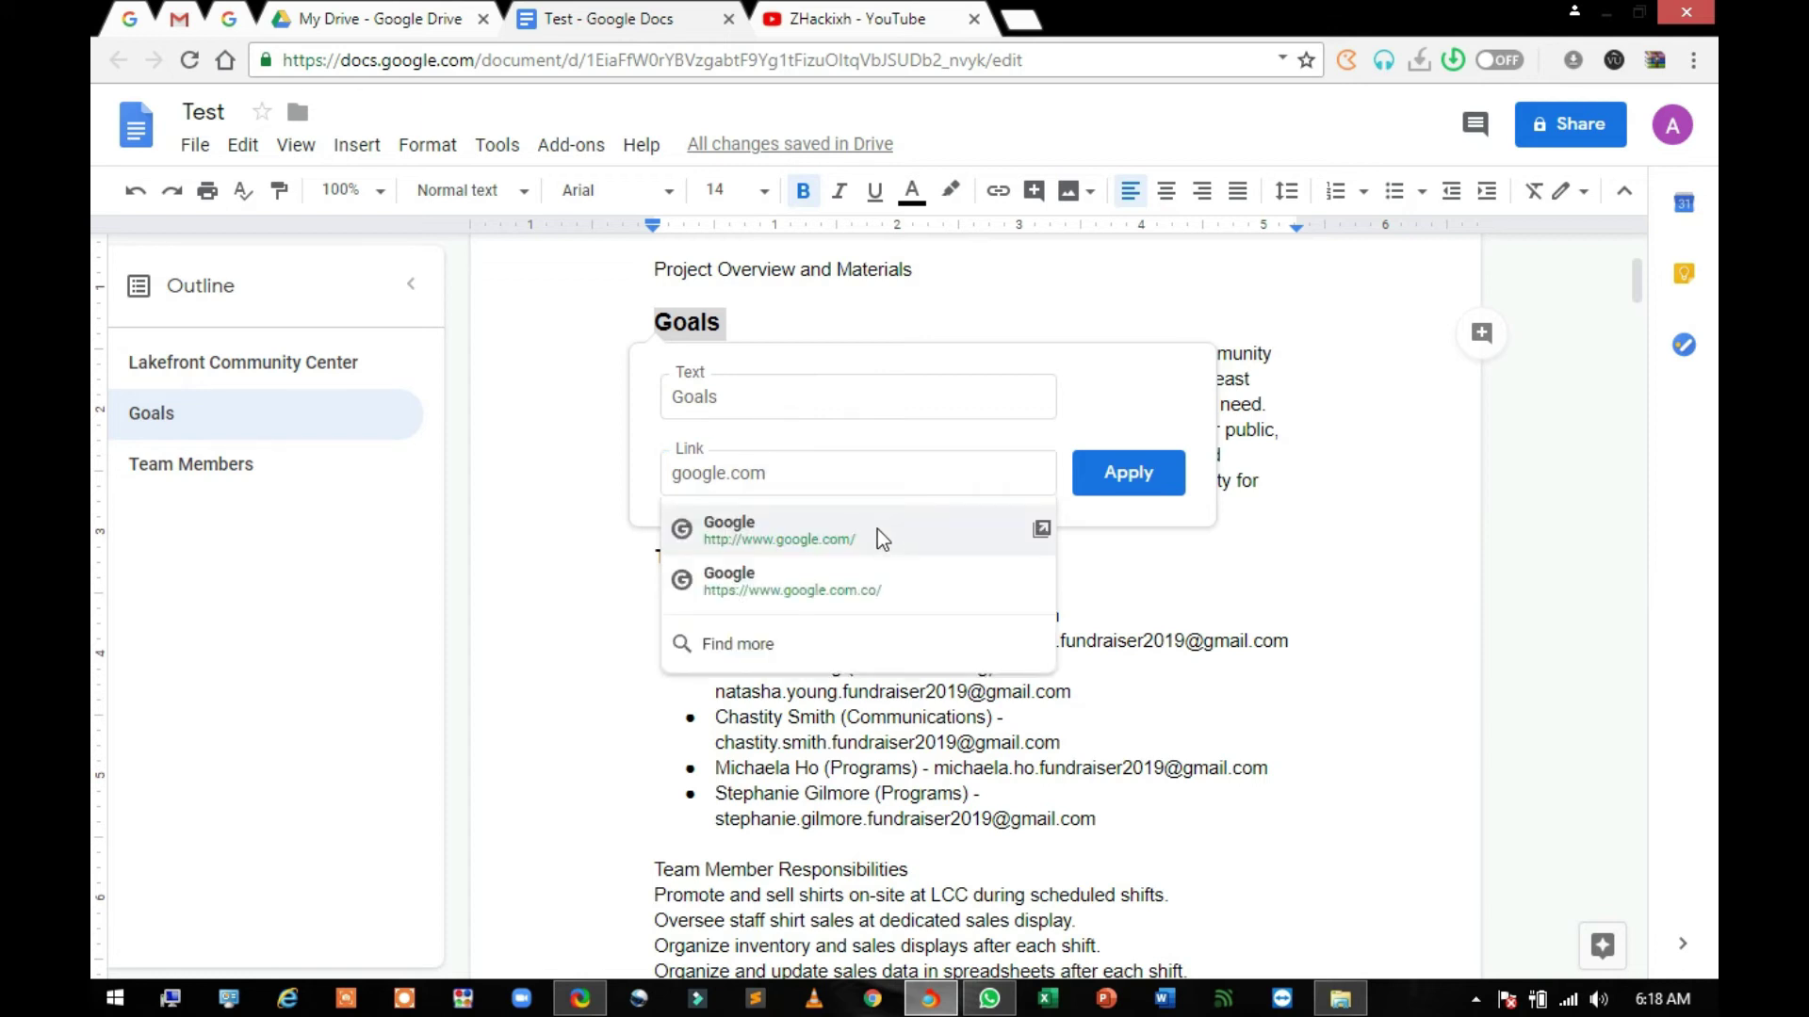
pyautogui.click(878, 528)
pyautogui.click(1093, 481)
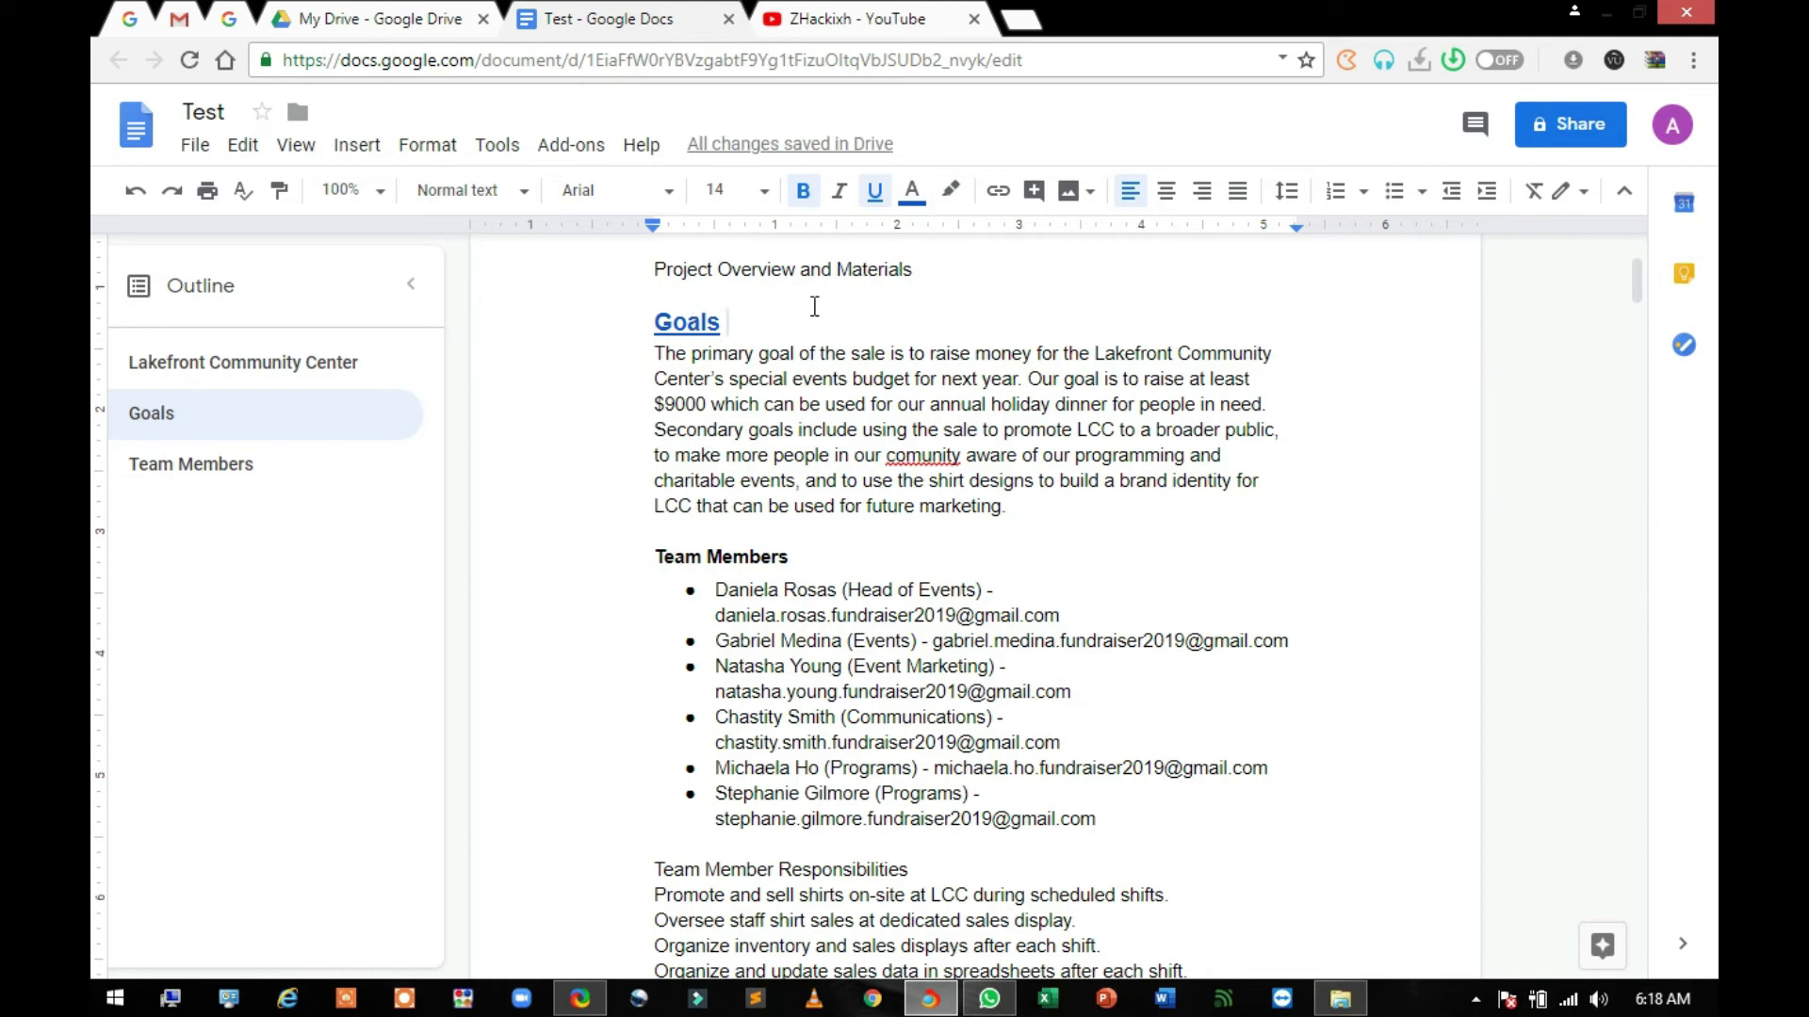
pyautogui.click(861, 379)
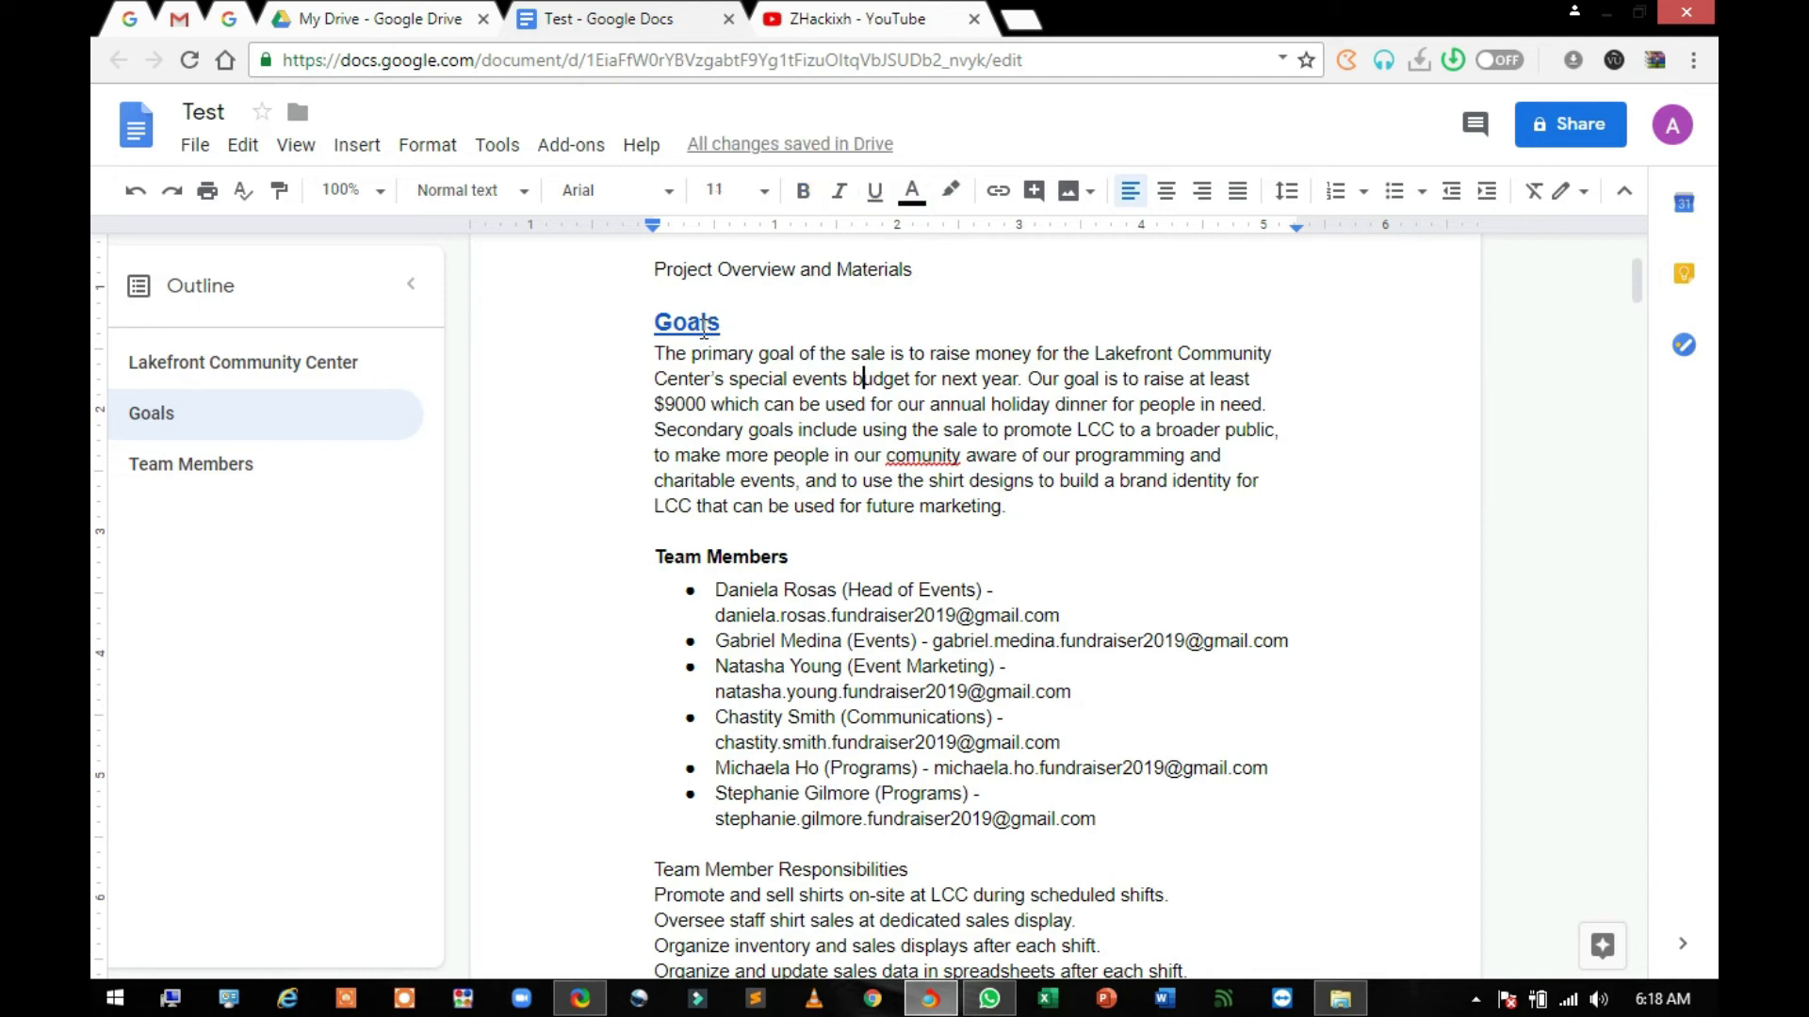
# - Check the link attached to the "Goals" heading in its preview
pyautogui.rightClick(704, 330)
pyautogui.click(679, 330)
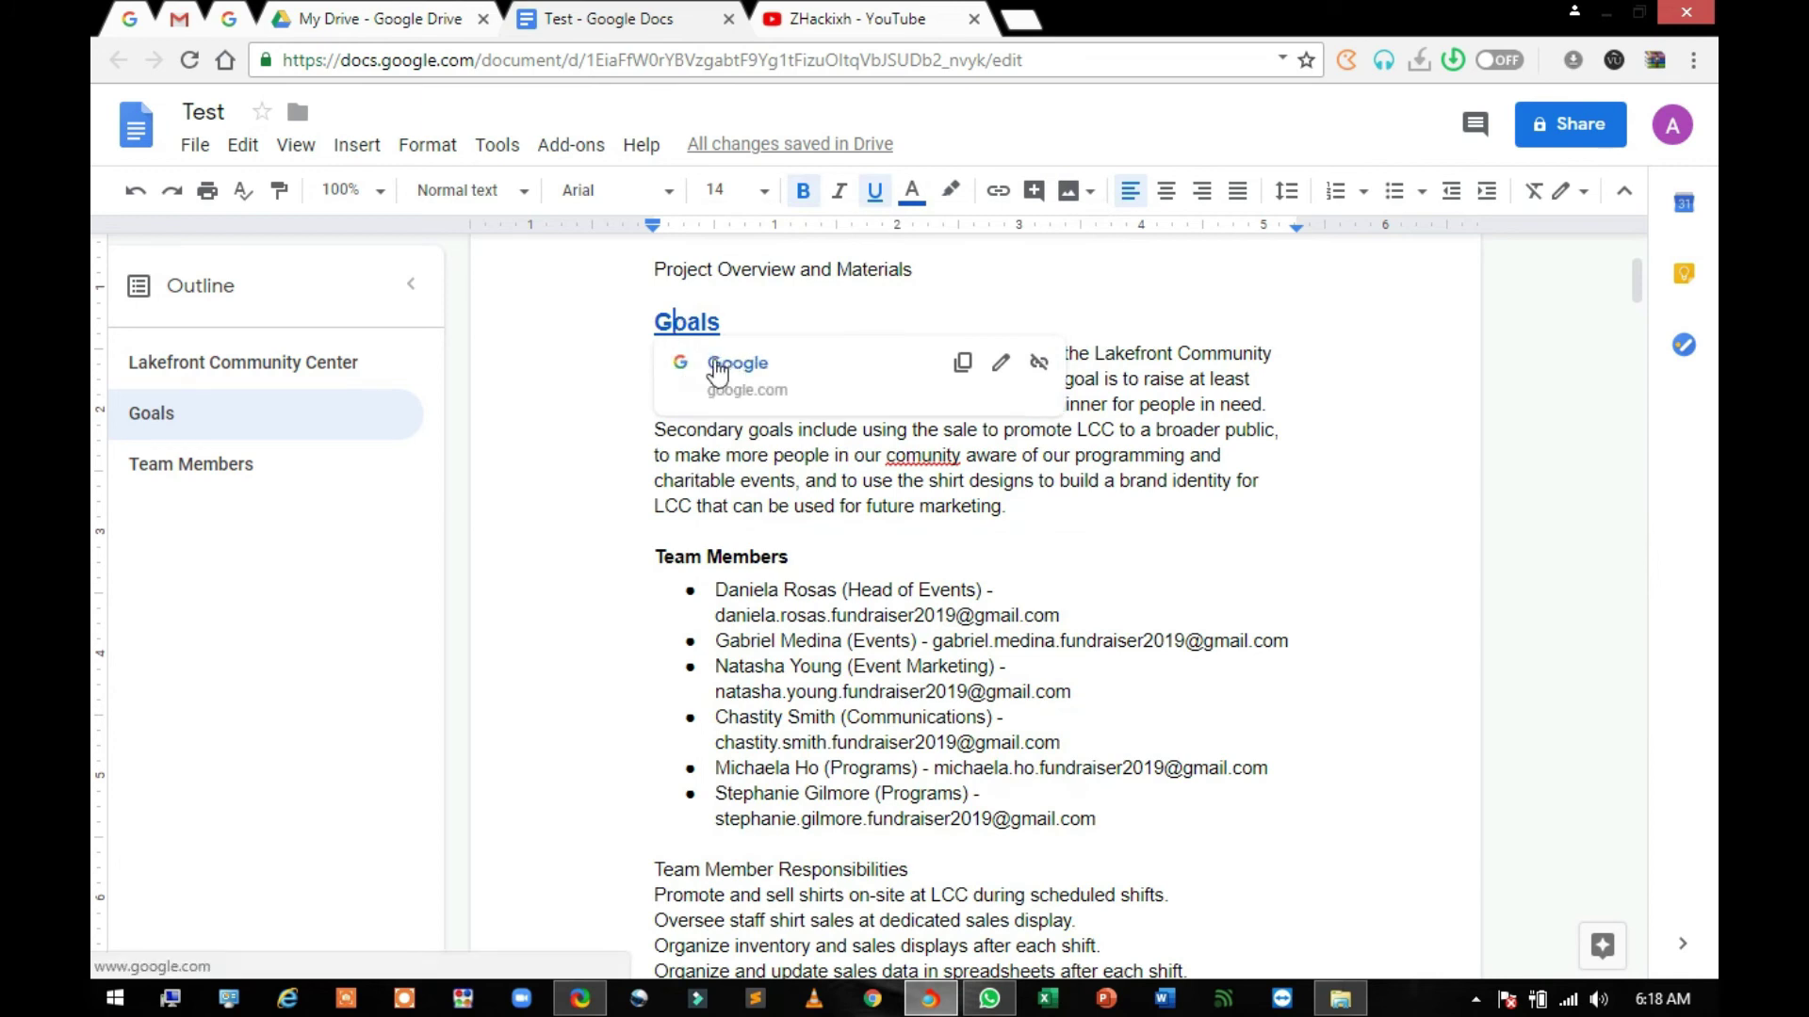
pyautogui.click(618, 359)
pyautogui.click(1040, 480)
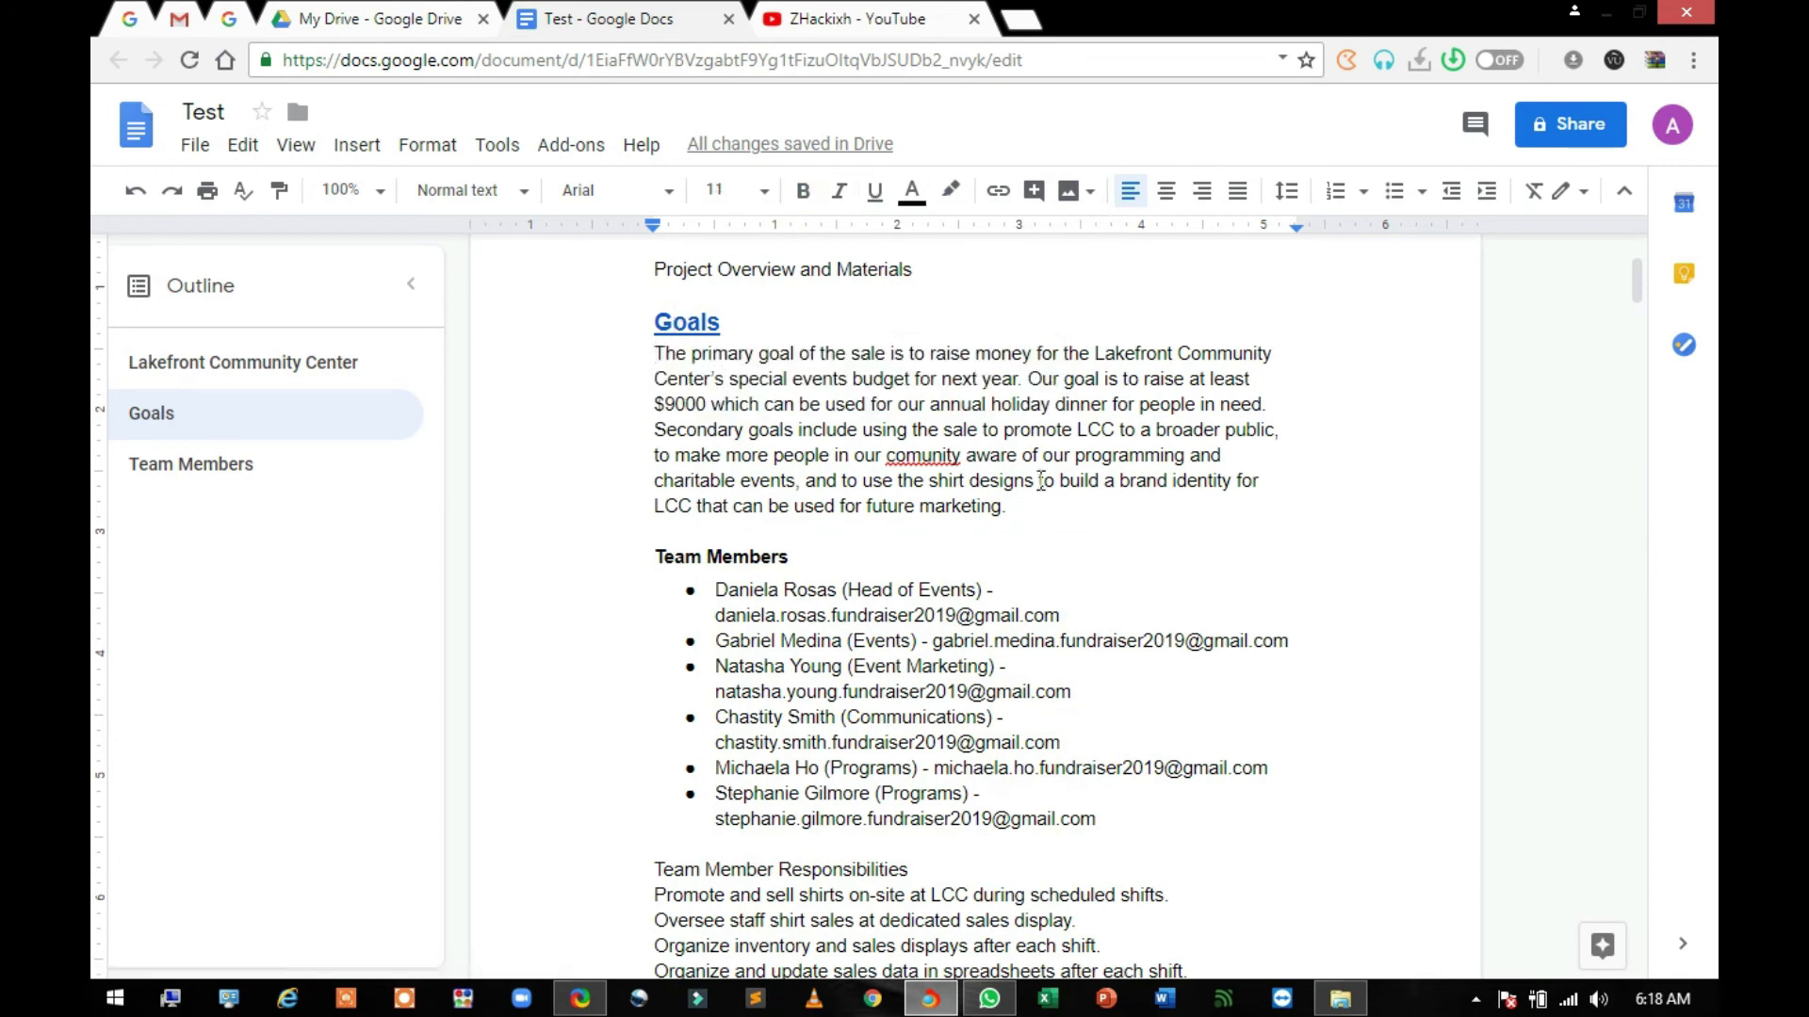
# - Look over the available editing modes and the bulleted and numbered list styles without applying any
pyautogui.press('Down')
pyautogui.press('Down')
pyautogui.press('Down')
pyautogui.press('Down')
pyautogui.press('Down')
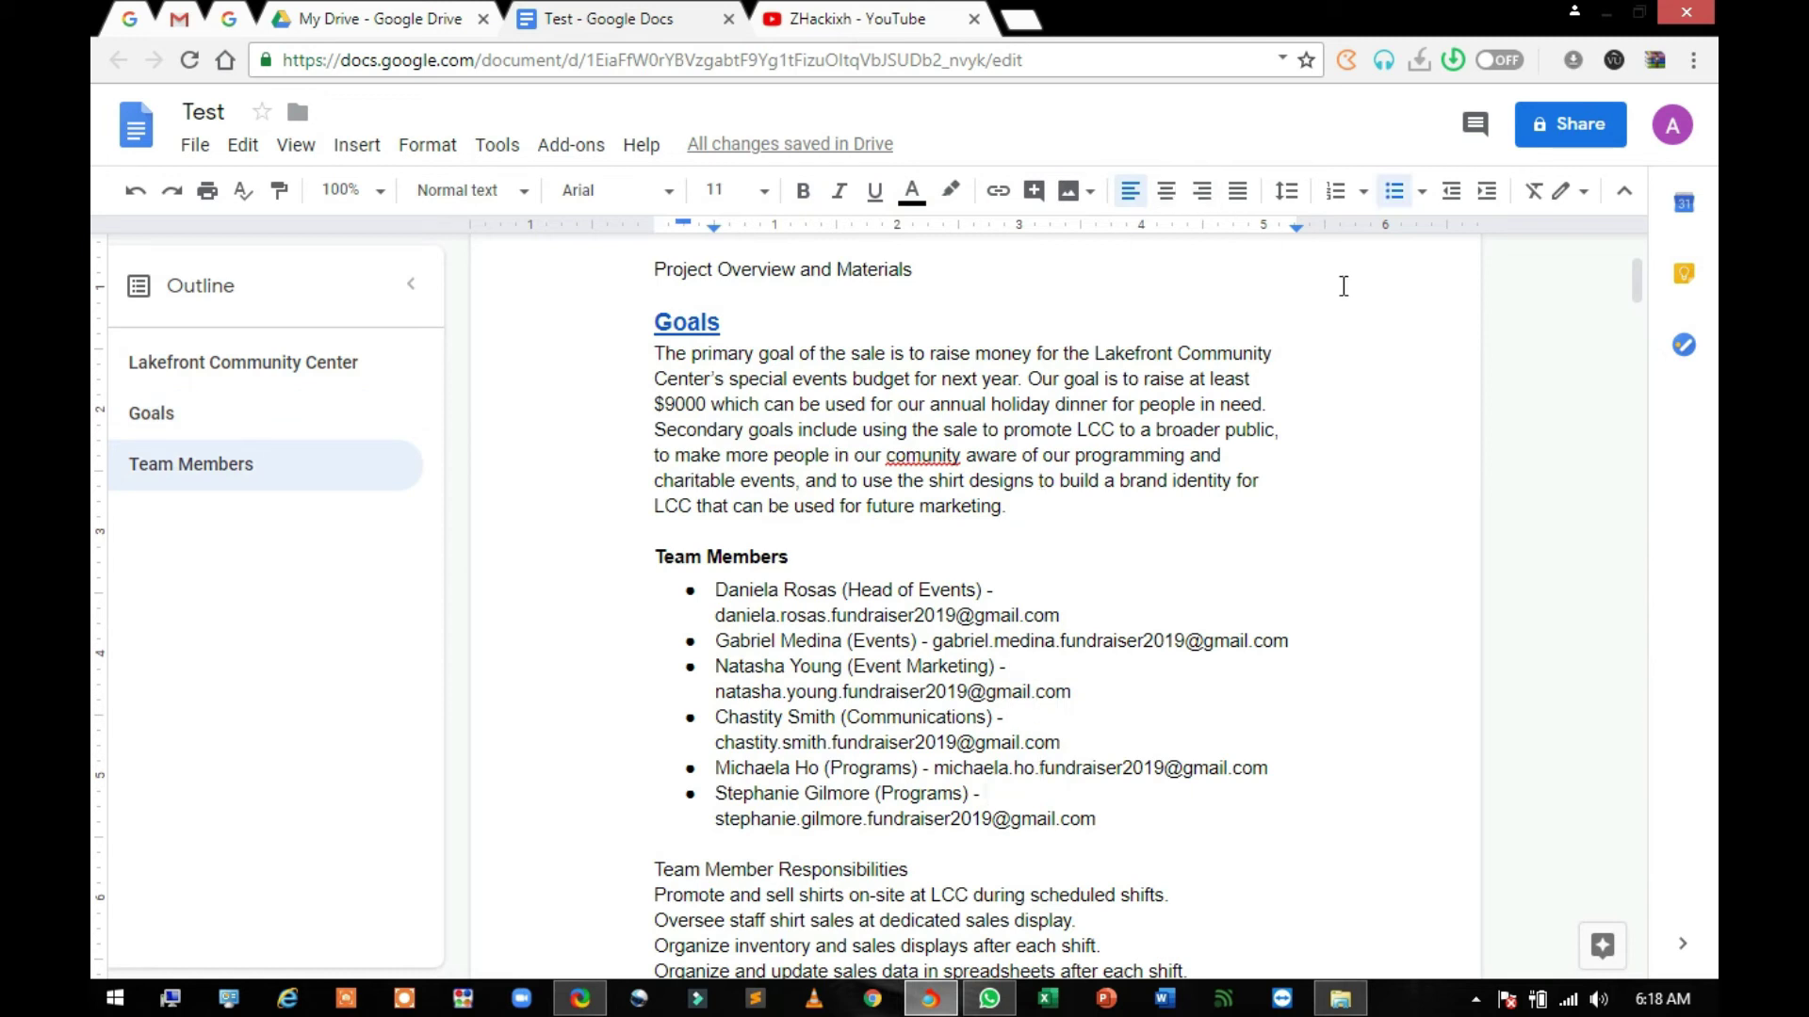
pyautogui.click(1586, 195)
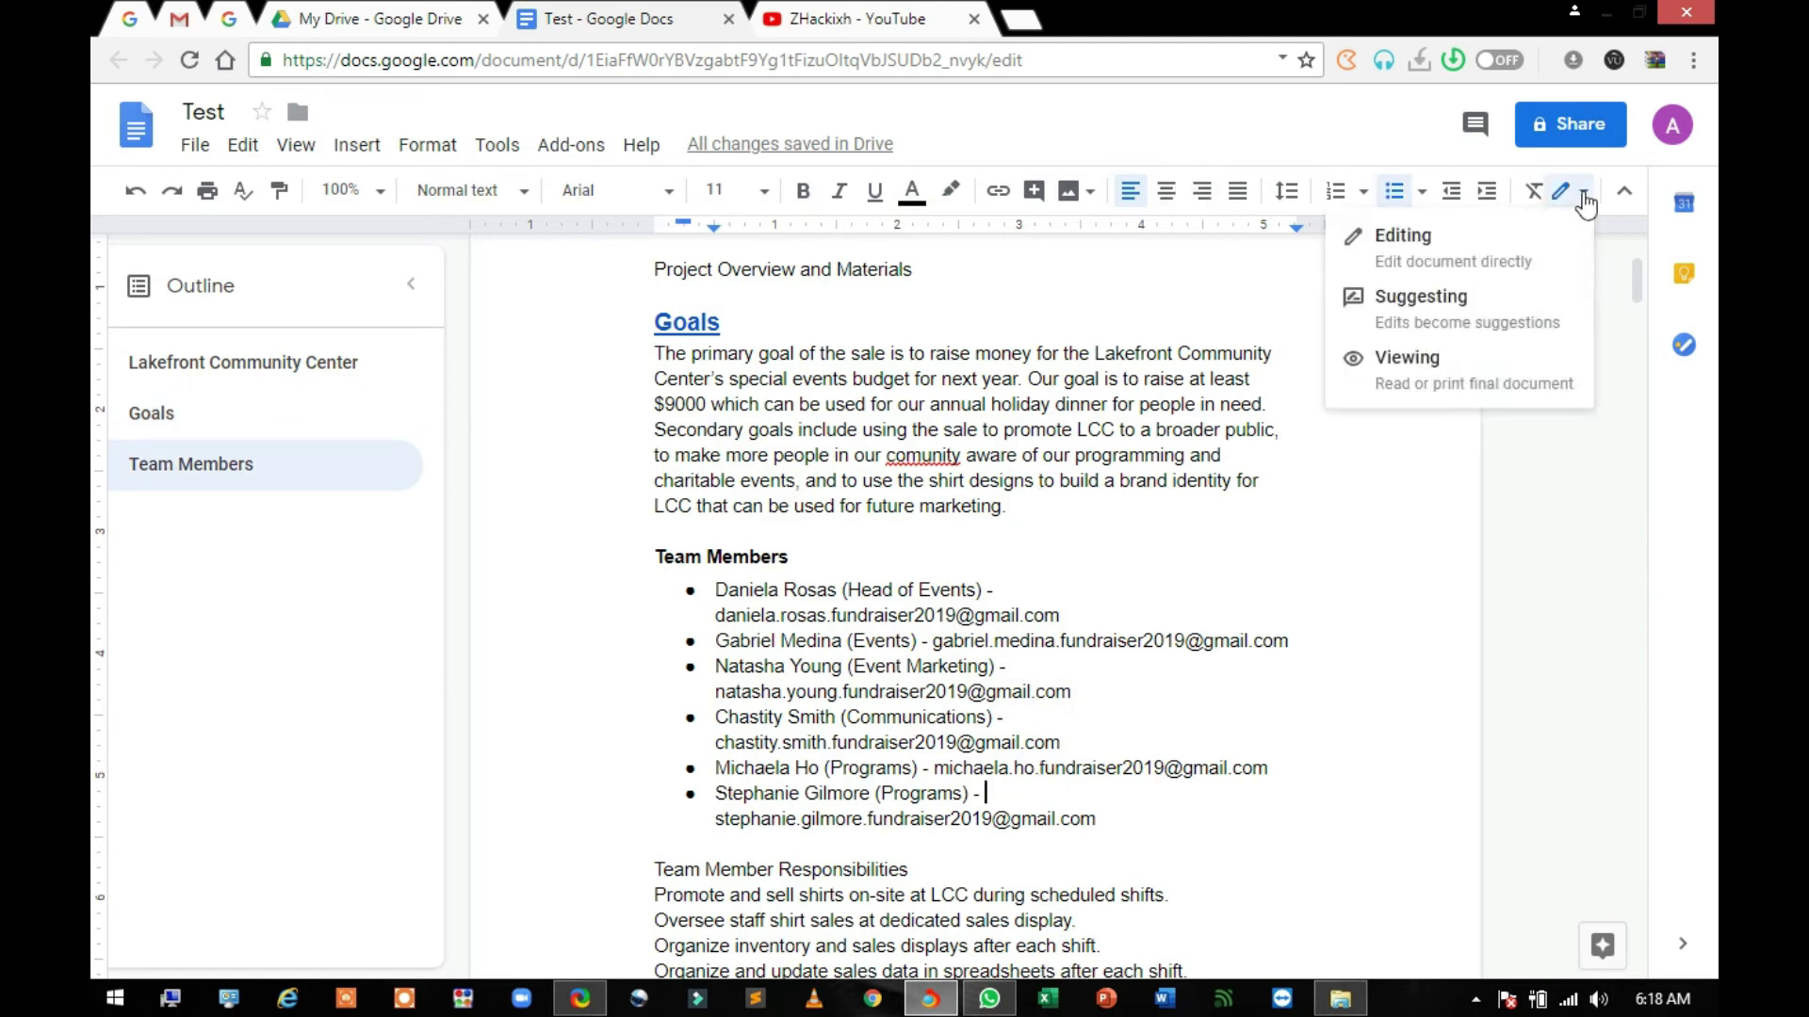
pyautogui.click(1585, 195)
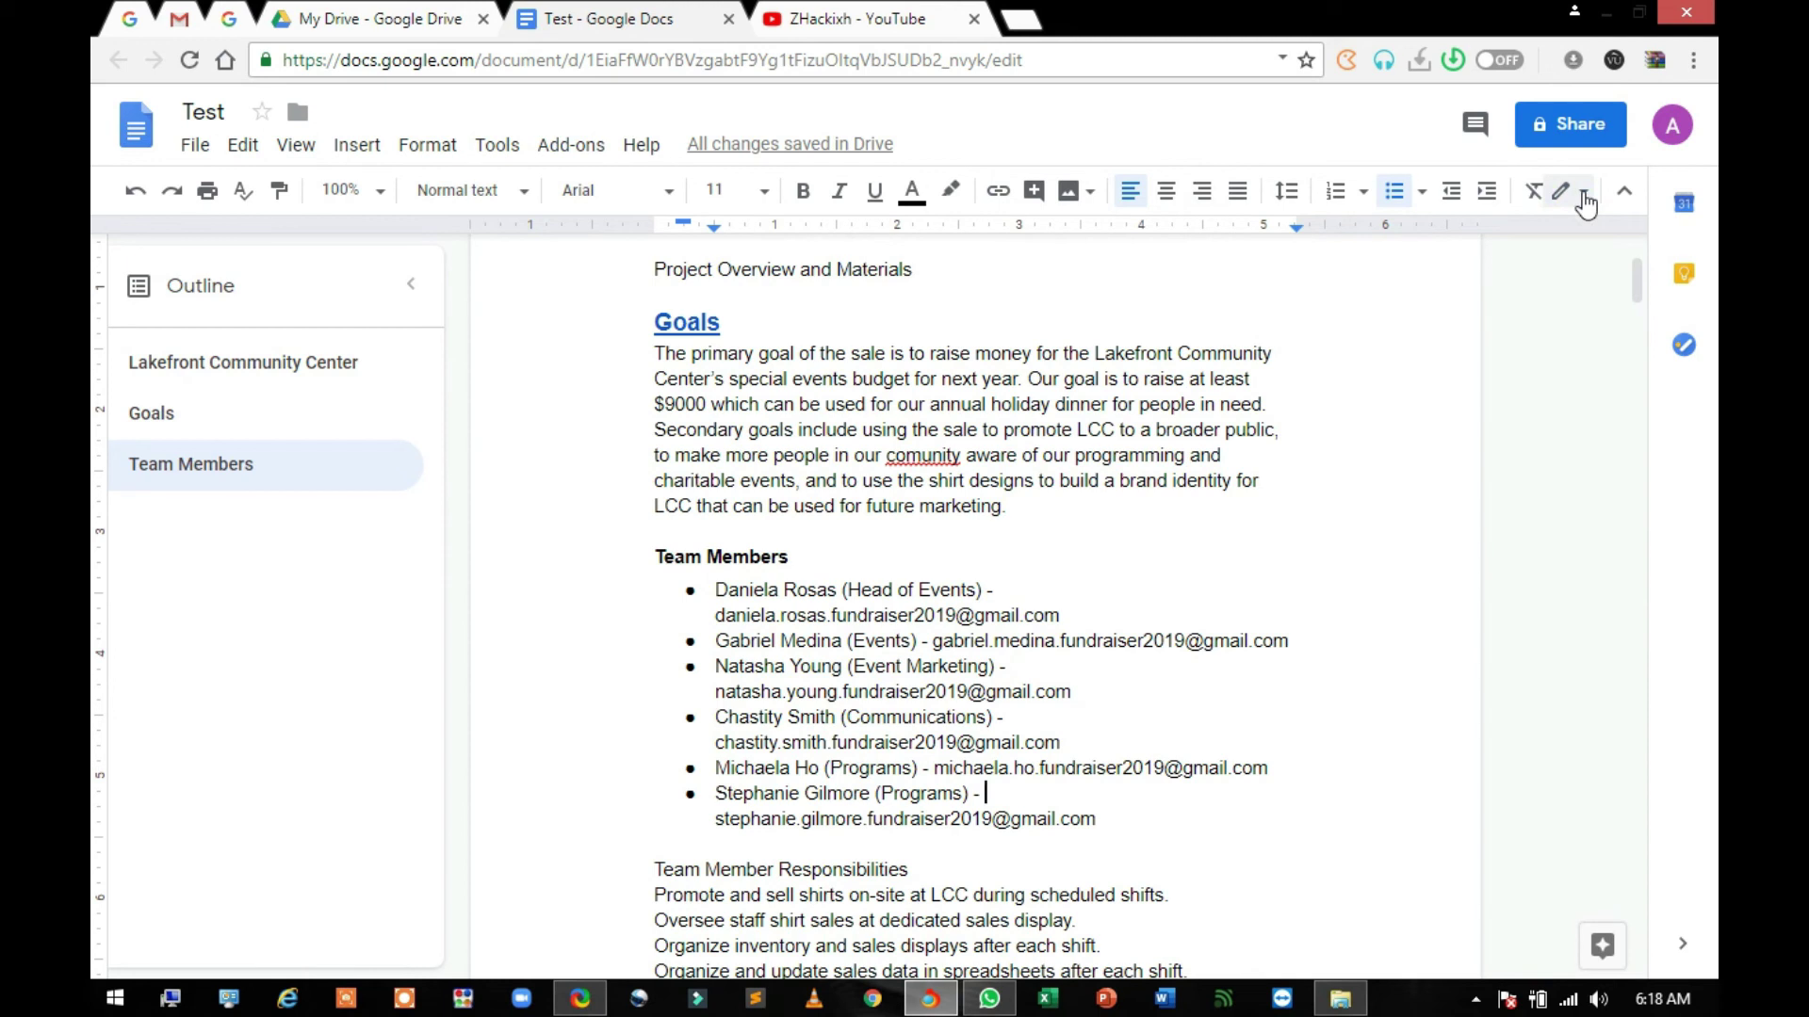
pyautogui.click(1420, 195)
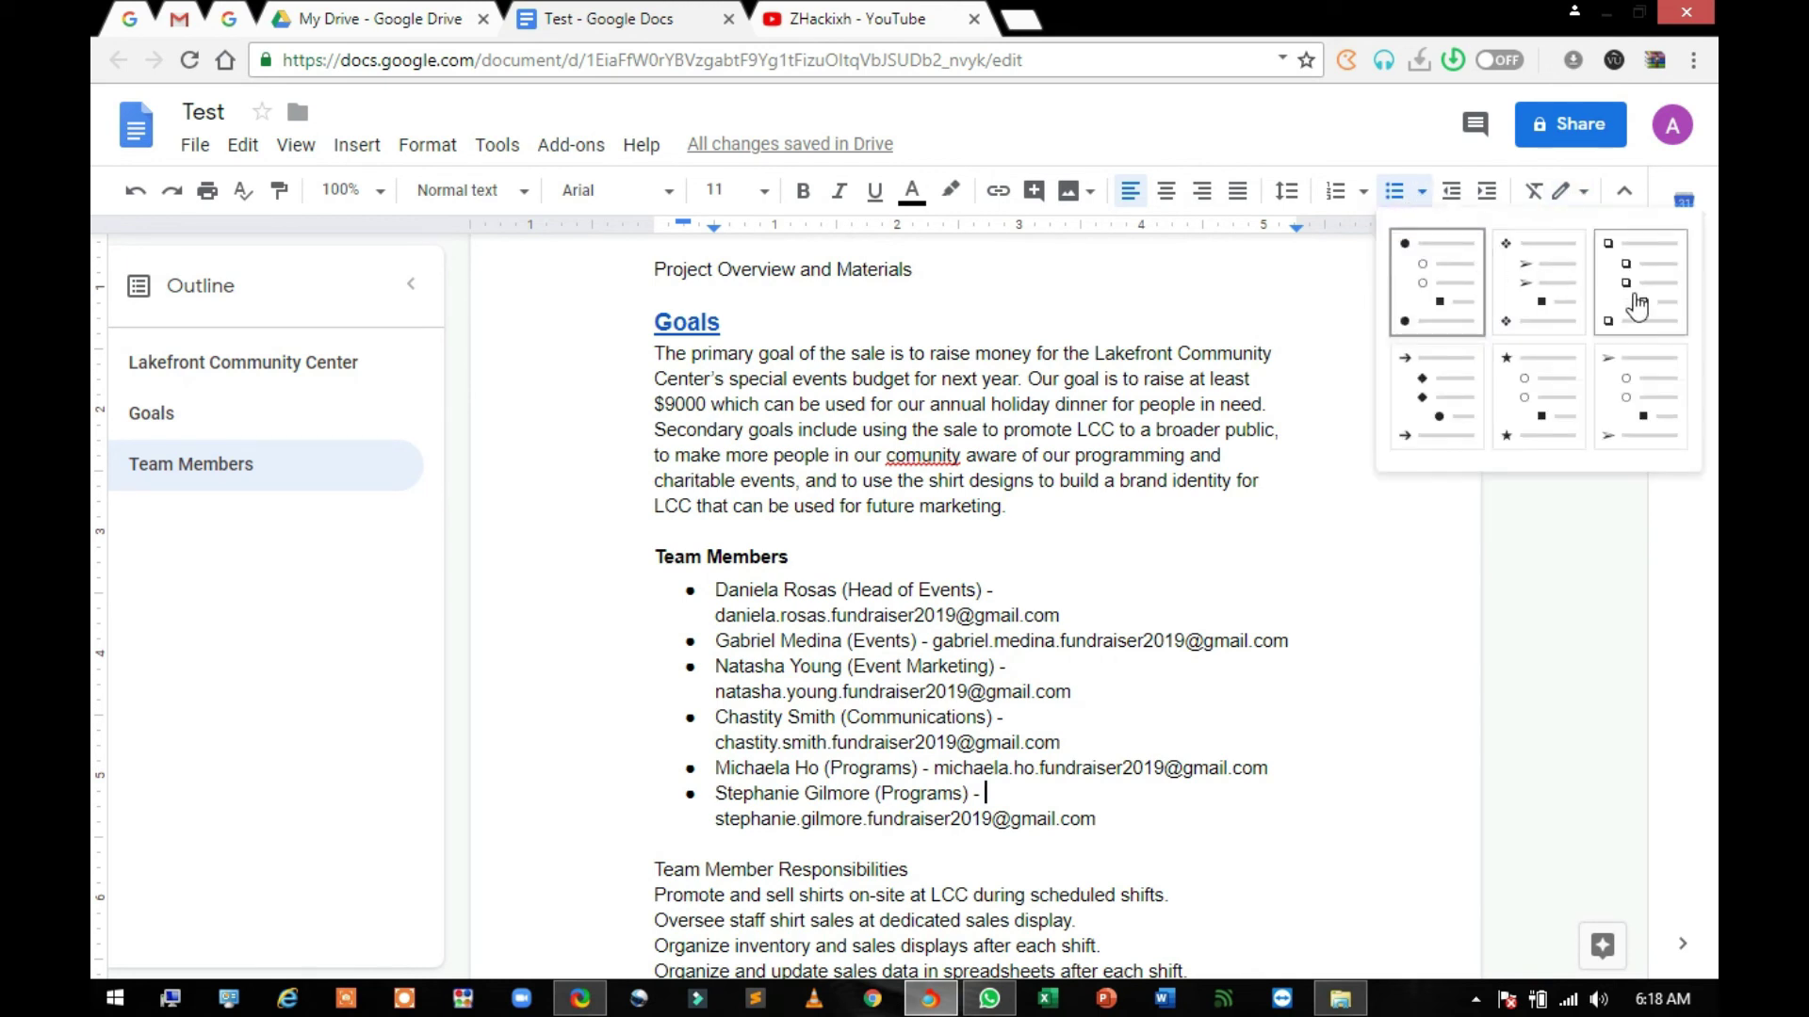
pyautogui.click(1360, 196)
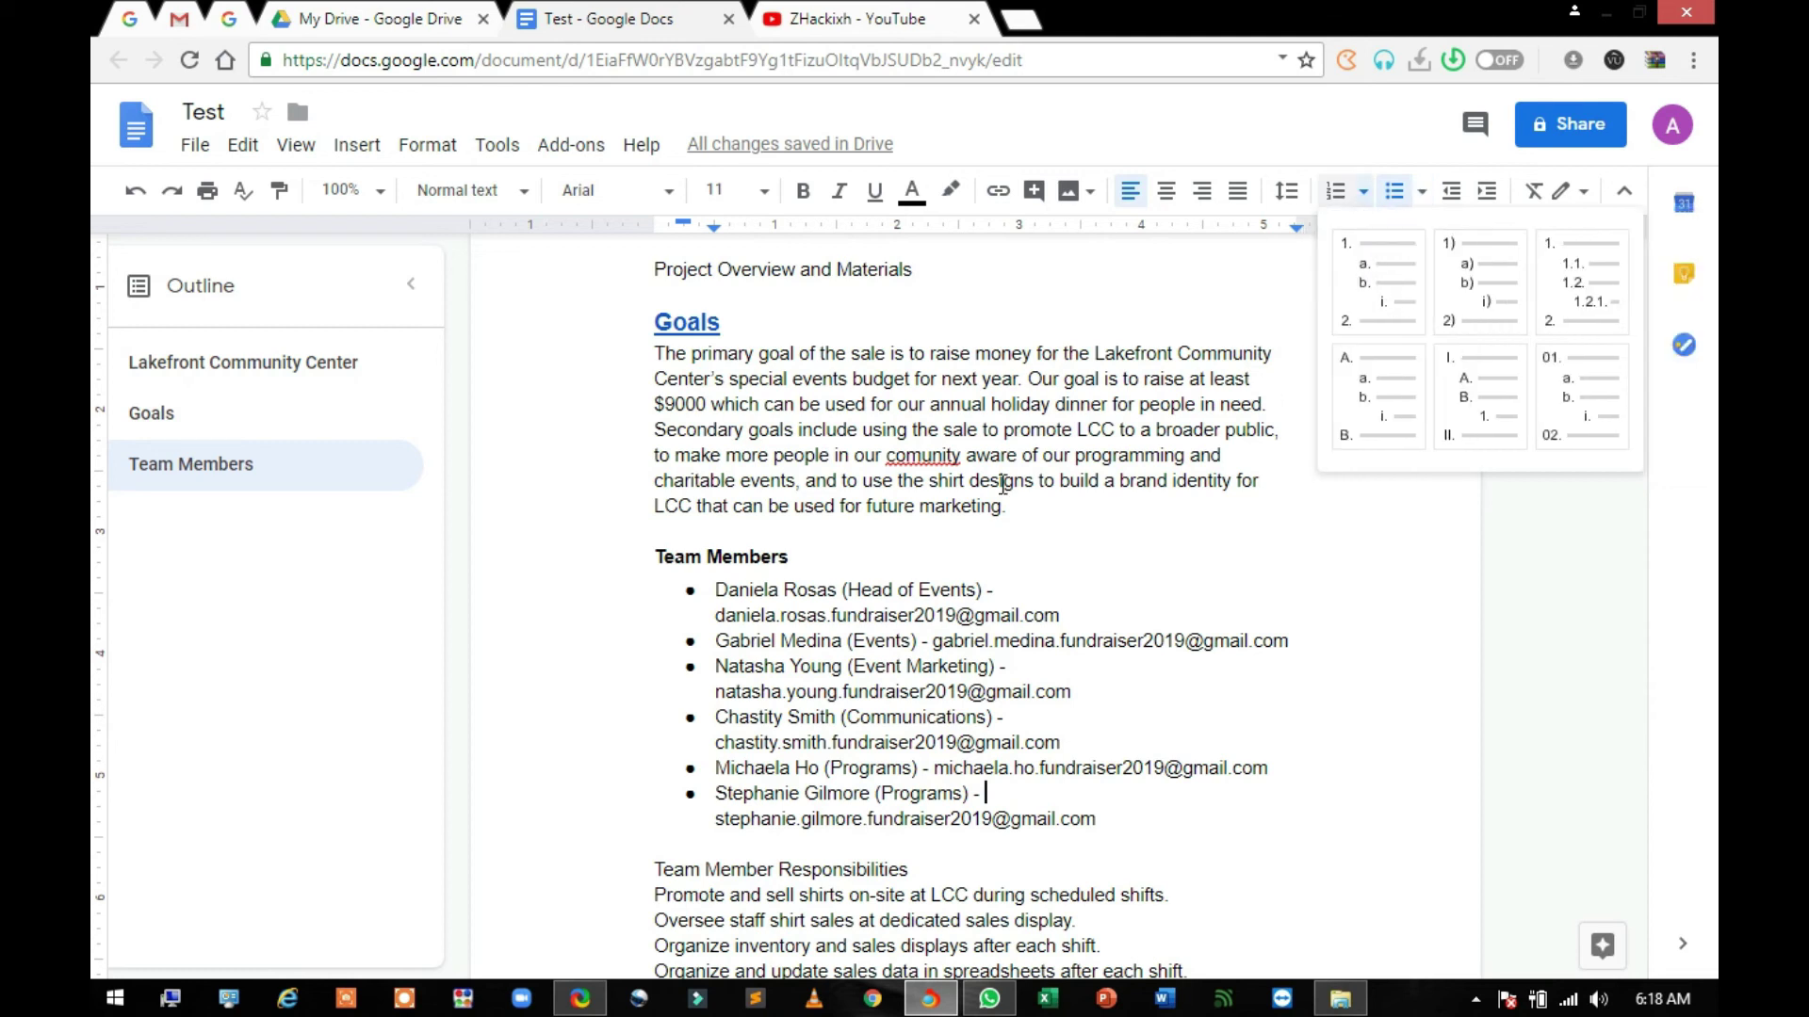
pyautogui.click(1044, 642)
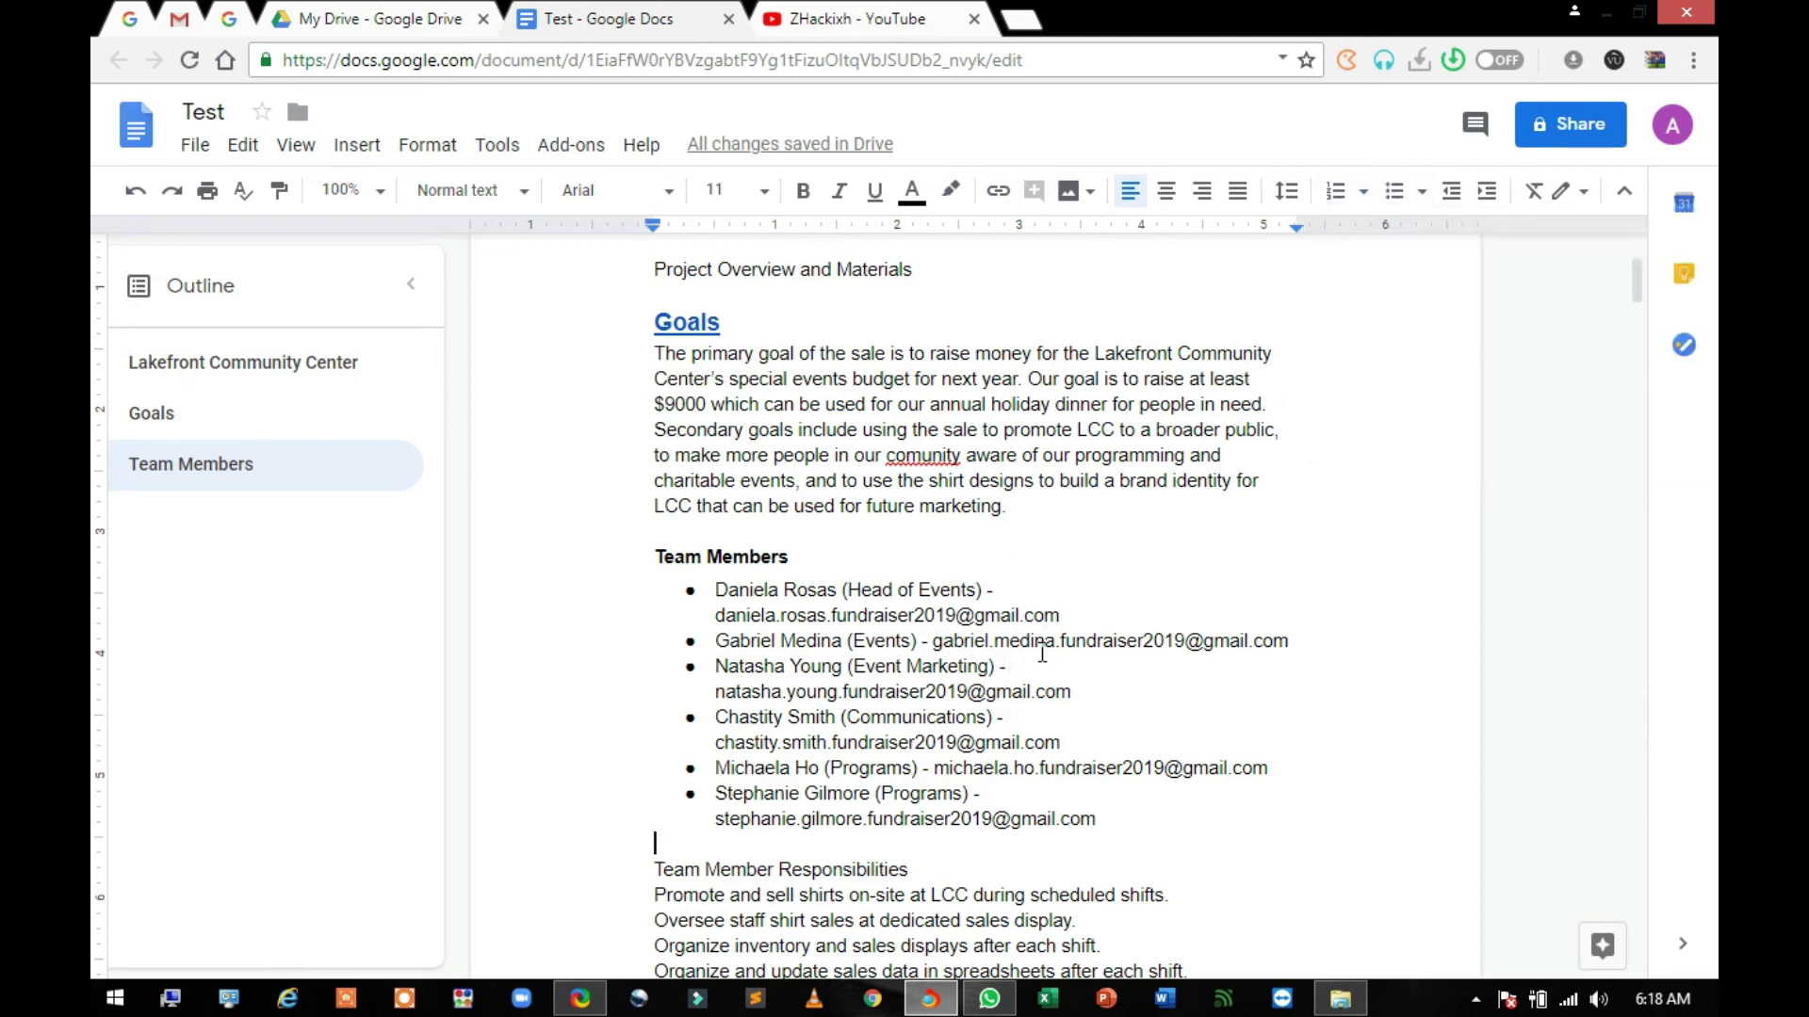
# - Try numbering the "Team Member Responsibilities" heading together with its four lines, and remove the numbering
pyautogui.press('Down')
pyautogui.press('Down')
pyautogui.press('Down')
pyautogui.press('Down')
pyautogui.press('Down')
pyautogui.press('Down')
pyautogui.press('Down')
pyautogui.press('Up')
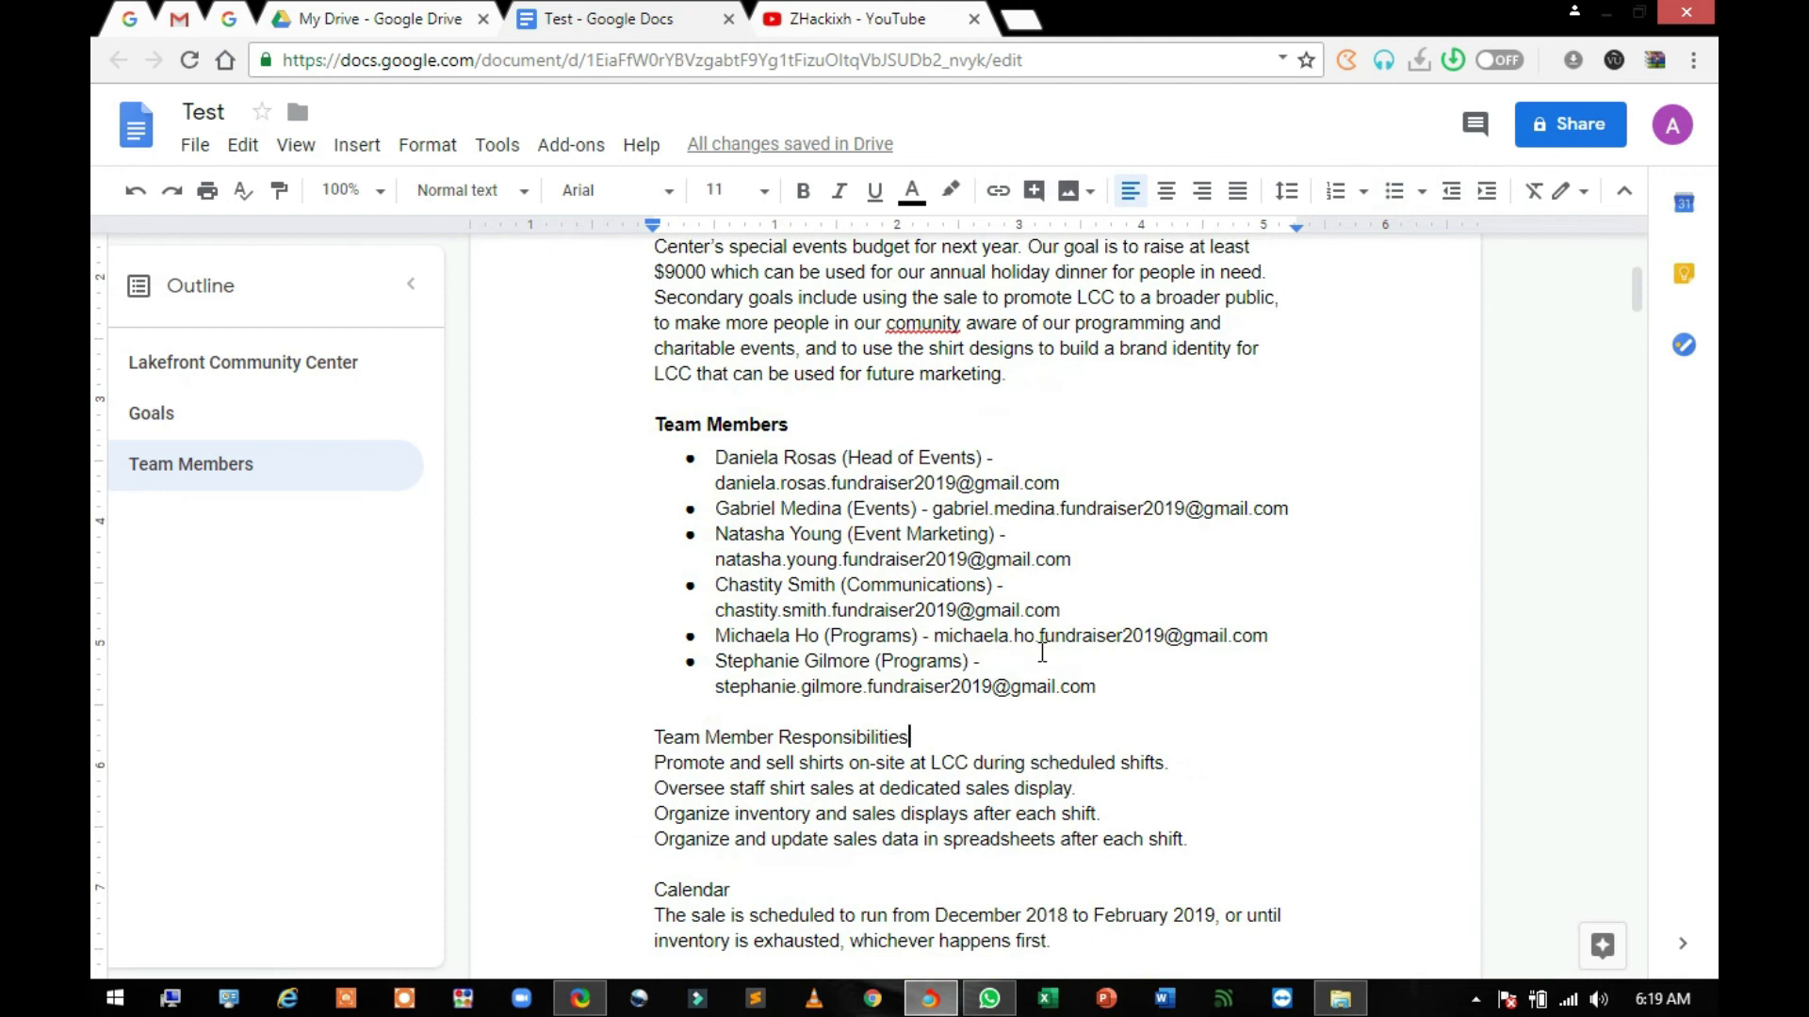
pyautogui.hotkey('shift', 'Down')
pyautogui.hotkey('shift', 'Down')
pyautogui.hotkey('shift', 'Down')
pyautogui.hotkey('shift', 'Down')
pyautogui.hotkey('shift', 'Down')
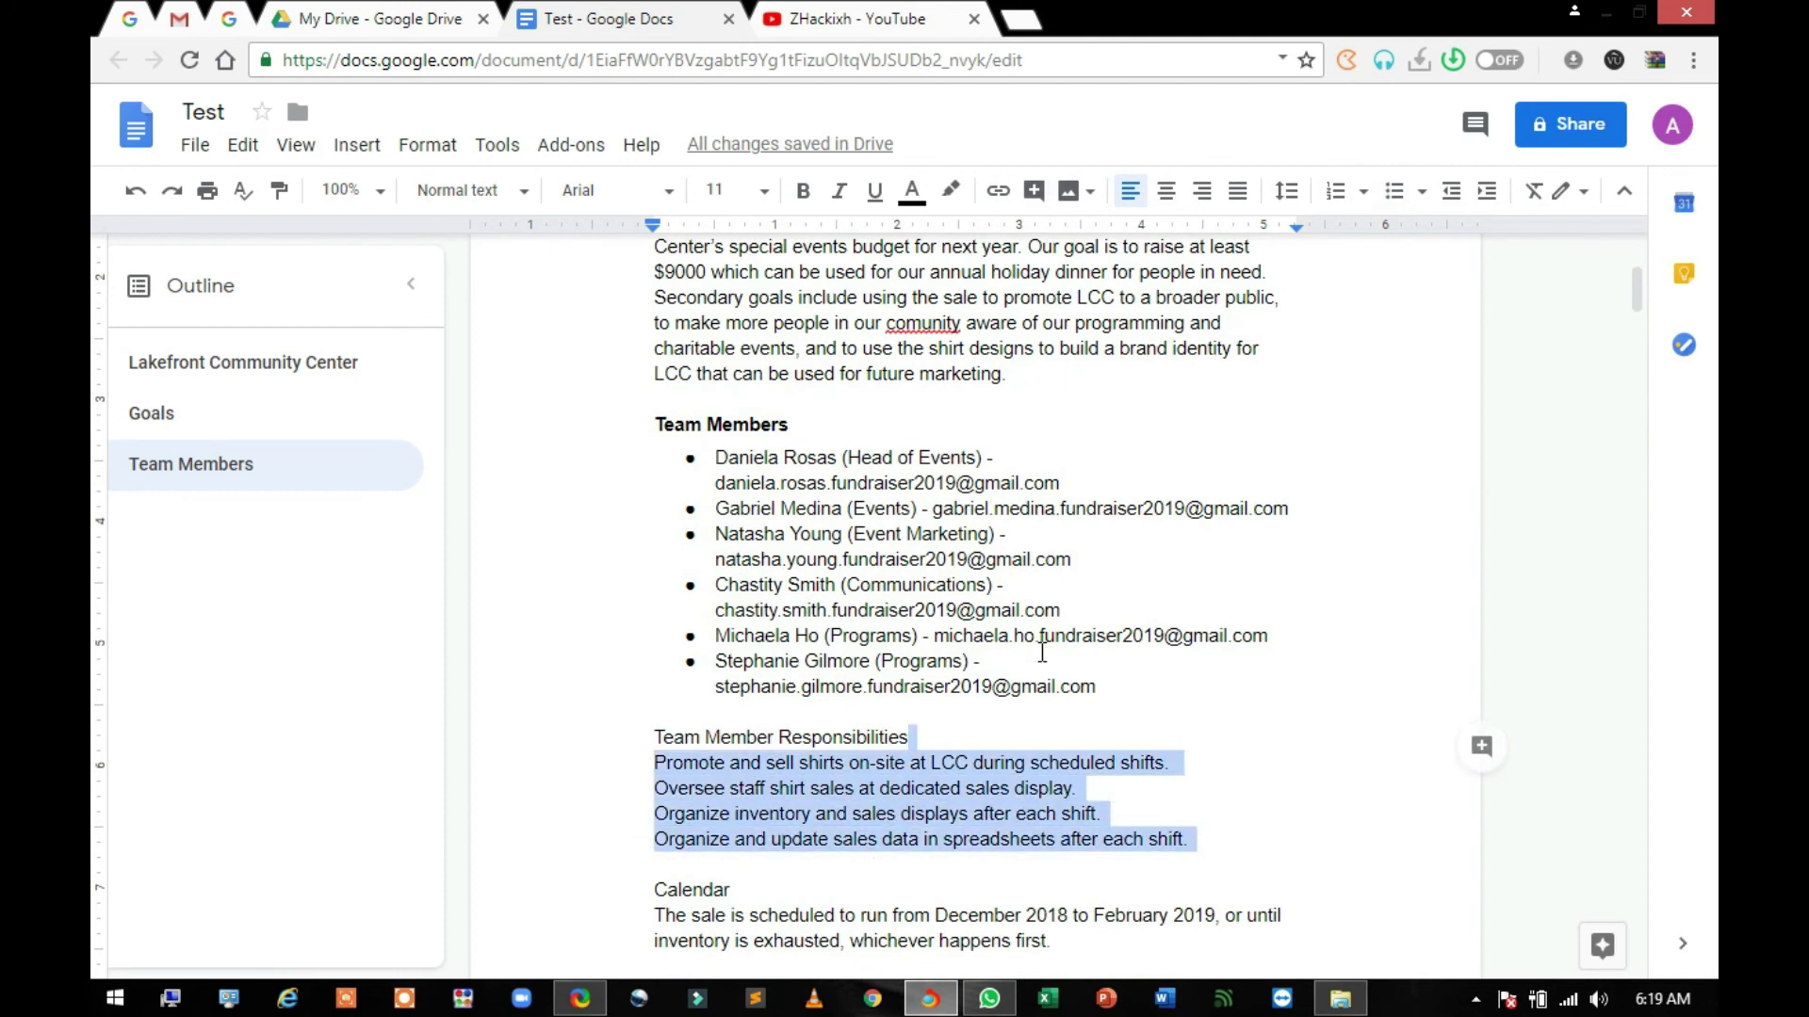
pyautogui.hotkey('shift', 'Left')
pyautogui.click(1331, 200)
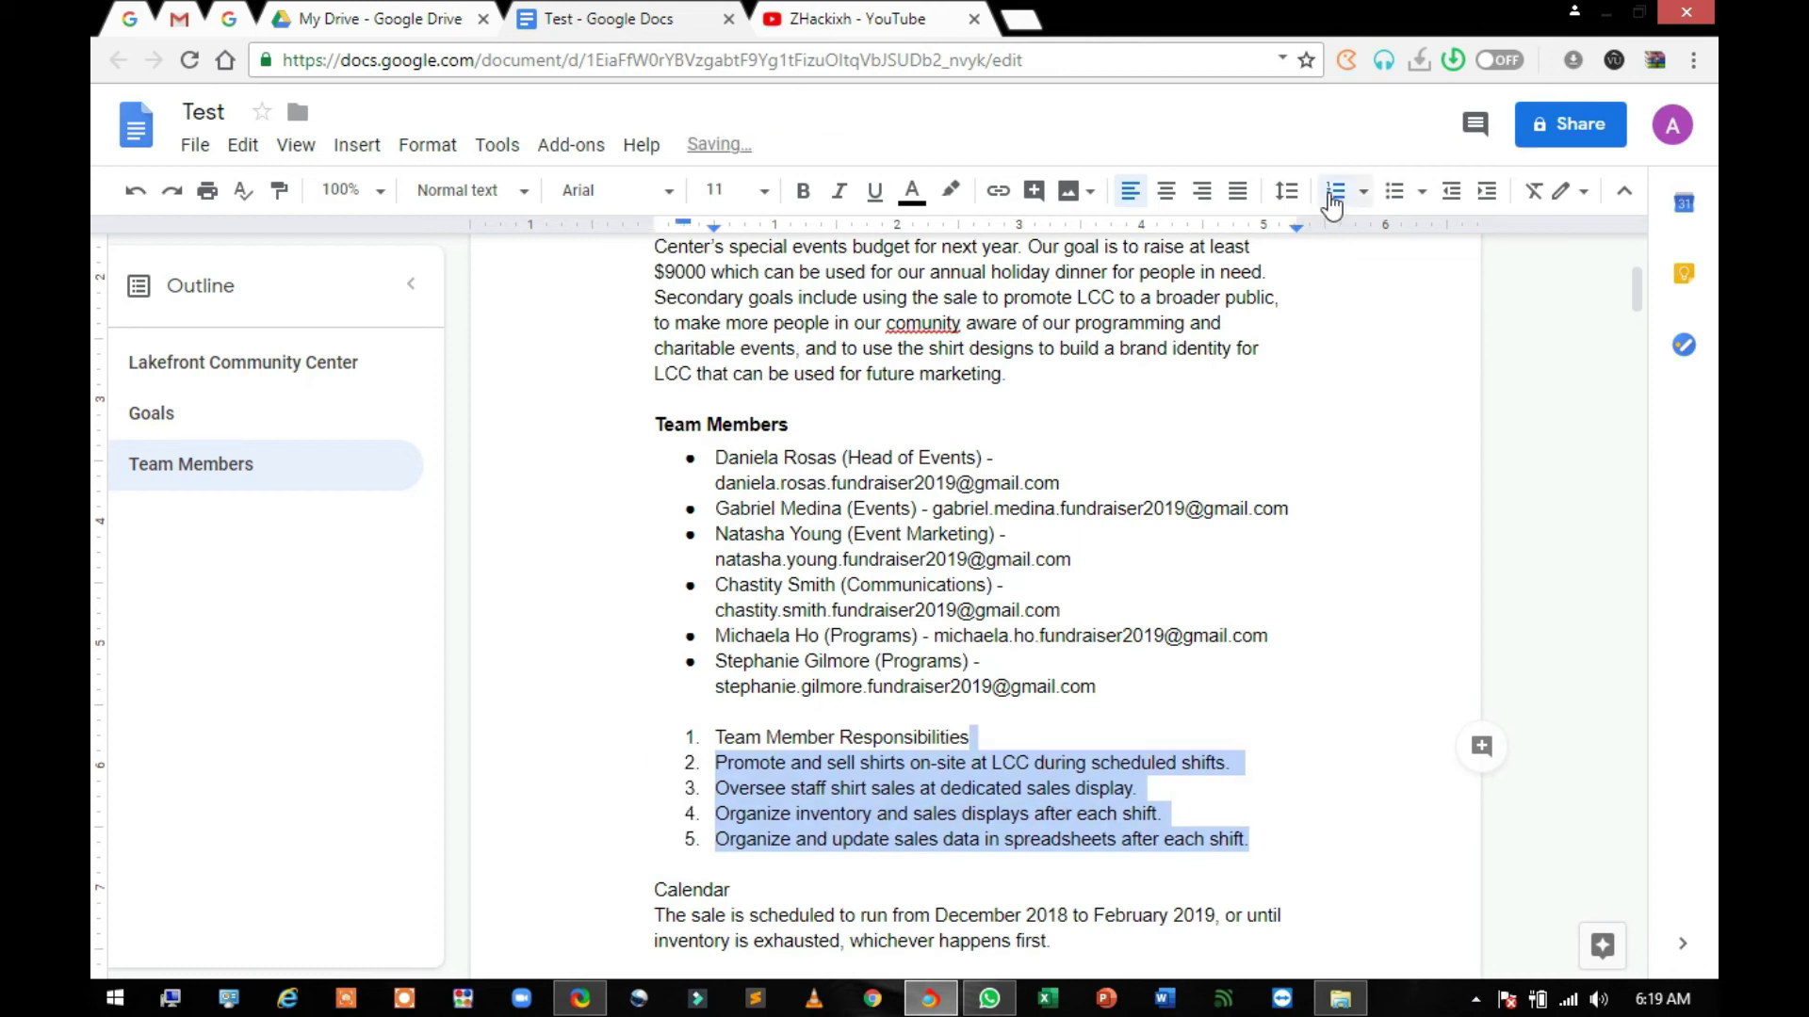
pyautogui.click(1331, 200)
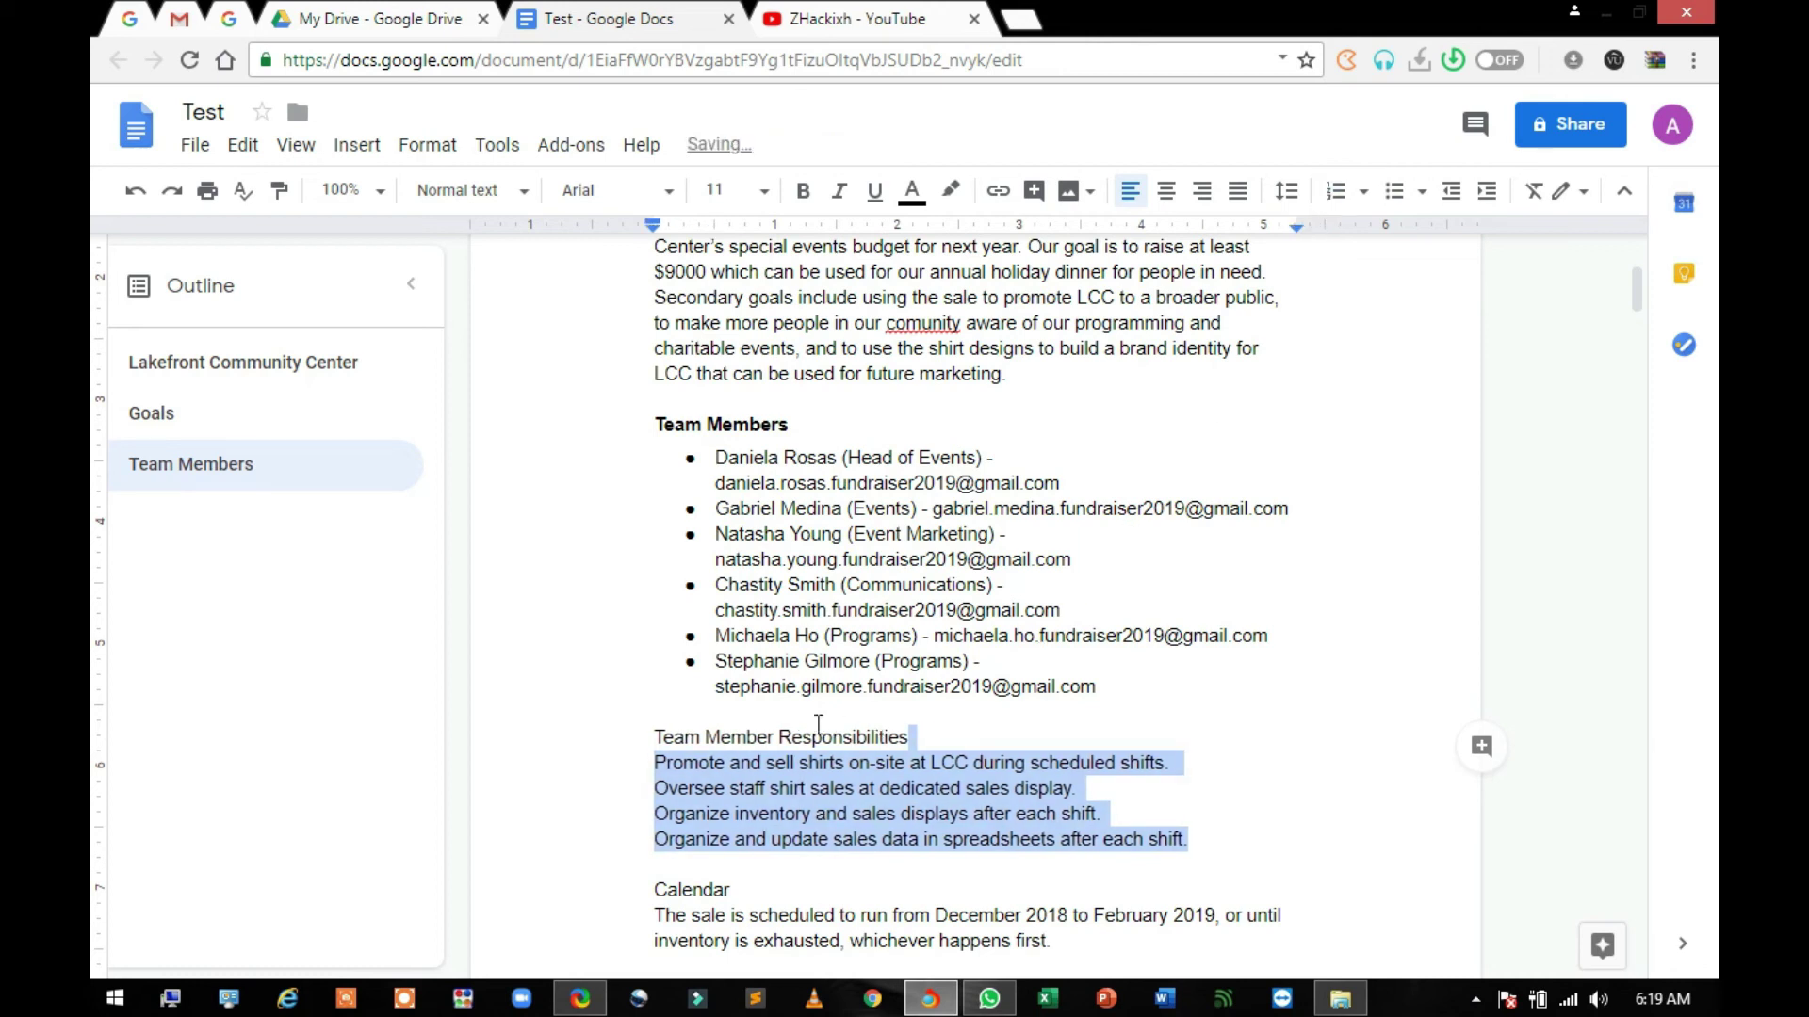
# - Turn only the four lines under "Team Member Responsibilities" into a numbered list in the 1., a., i. style
pyautogui.tripleClick(697, 765)
pyautogui.hotkey('shift', 'Down')
pyautogui.hotkey('shift', 'Down')
pyautogui.hotkey('shift', 'Down')
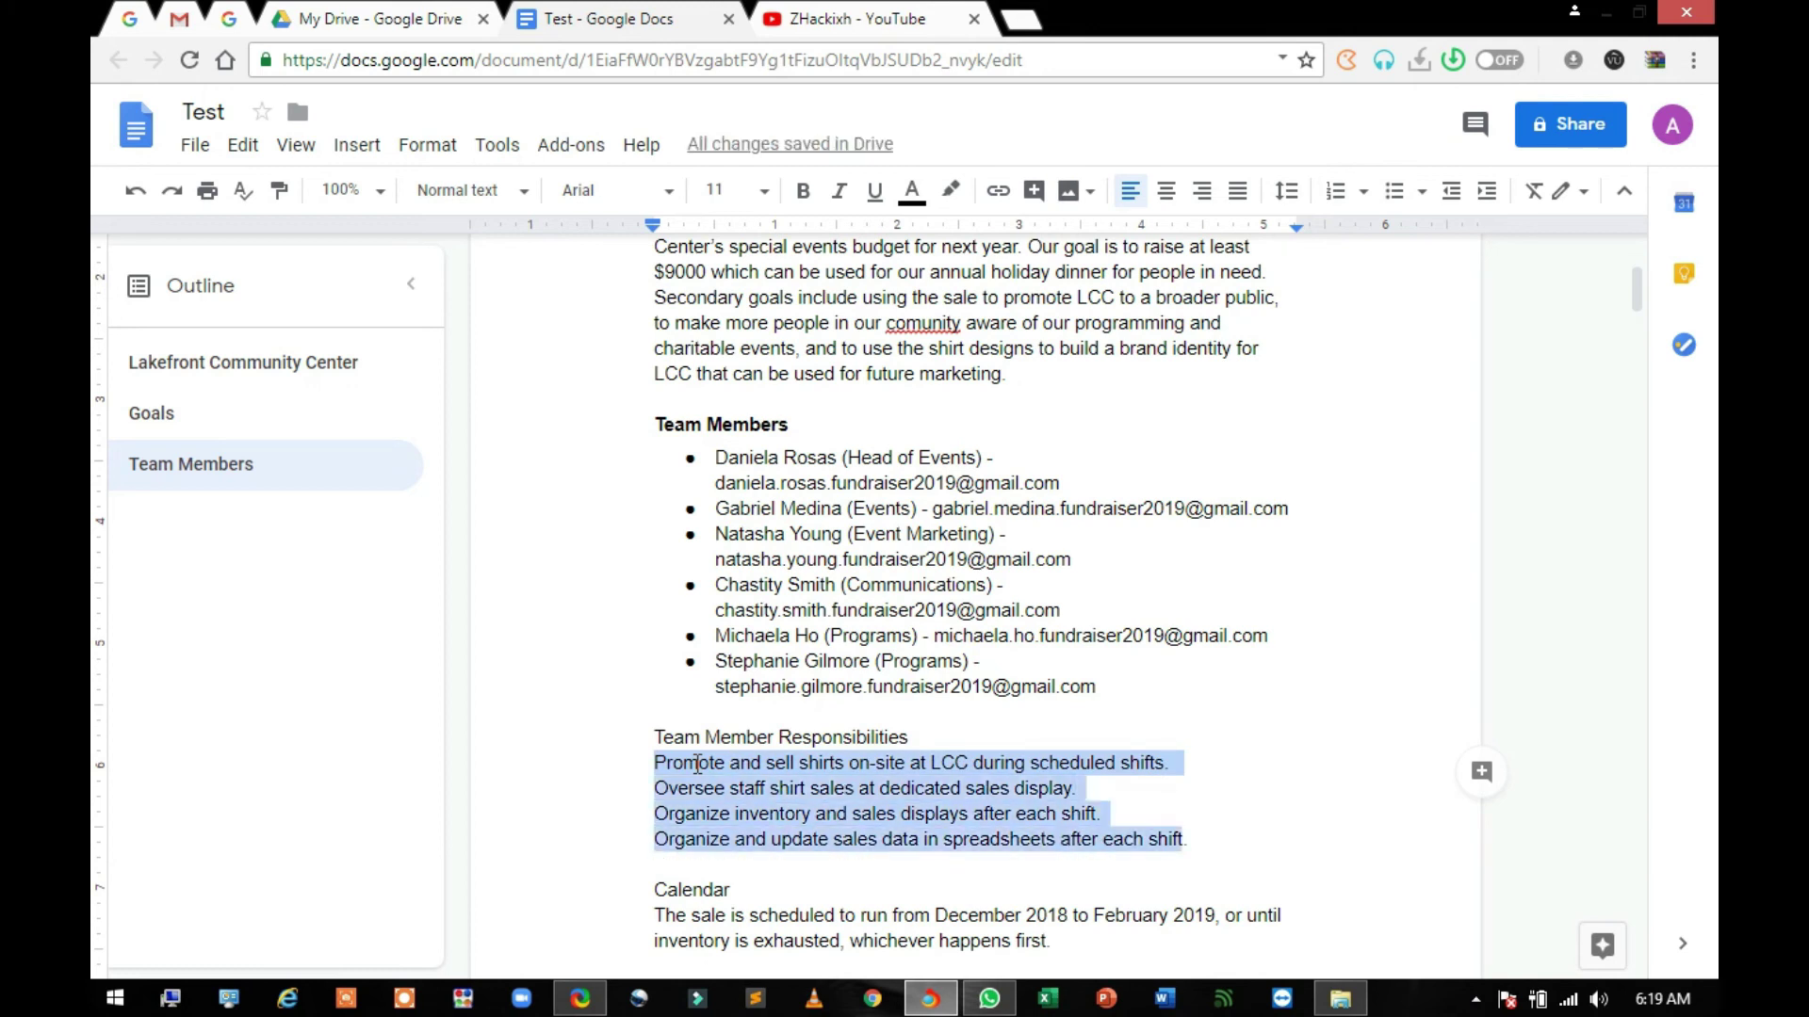
pyautogui.click(1363, 191)
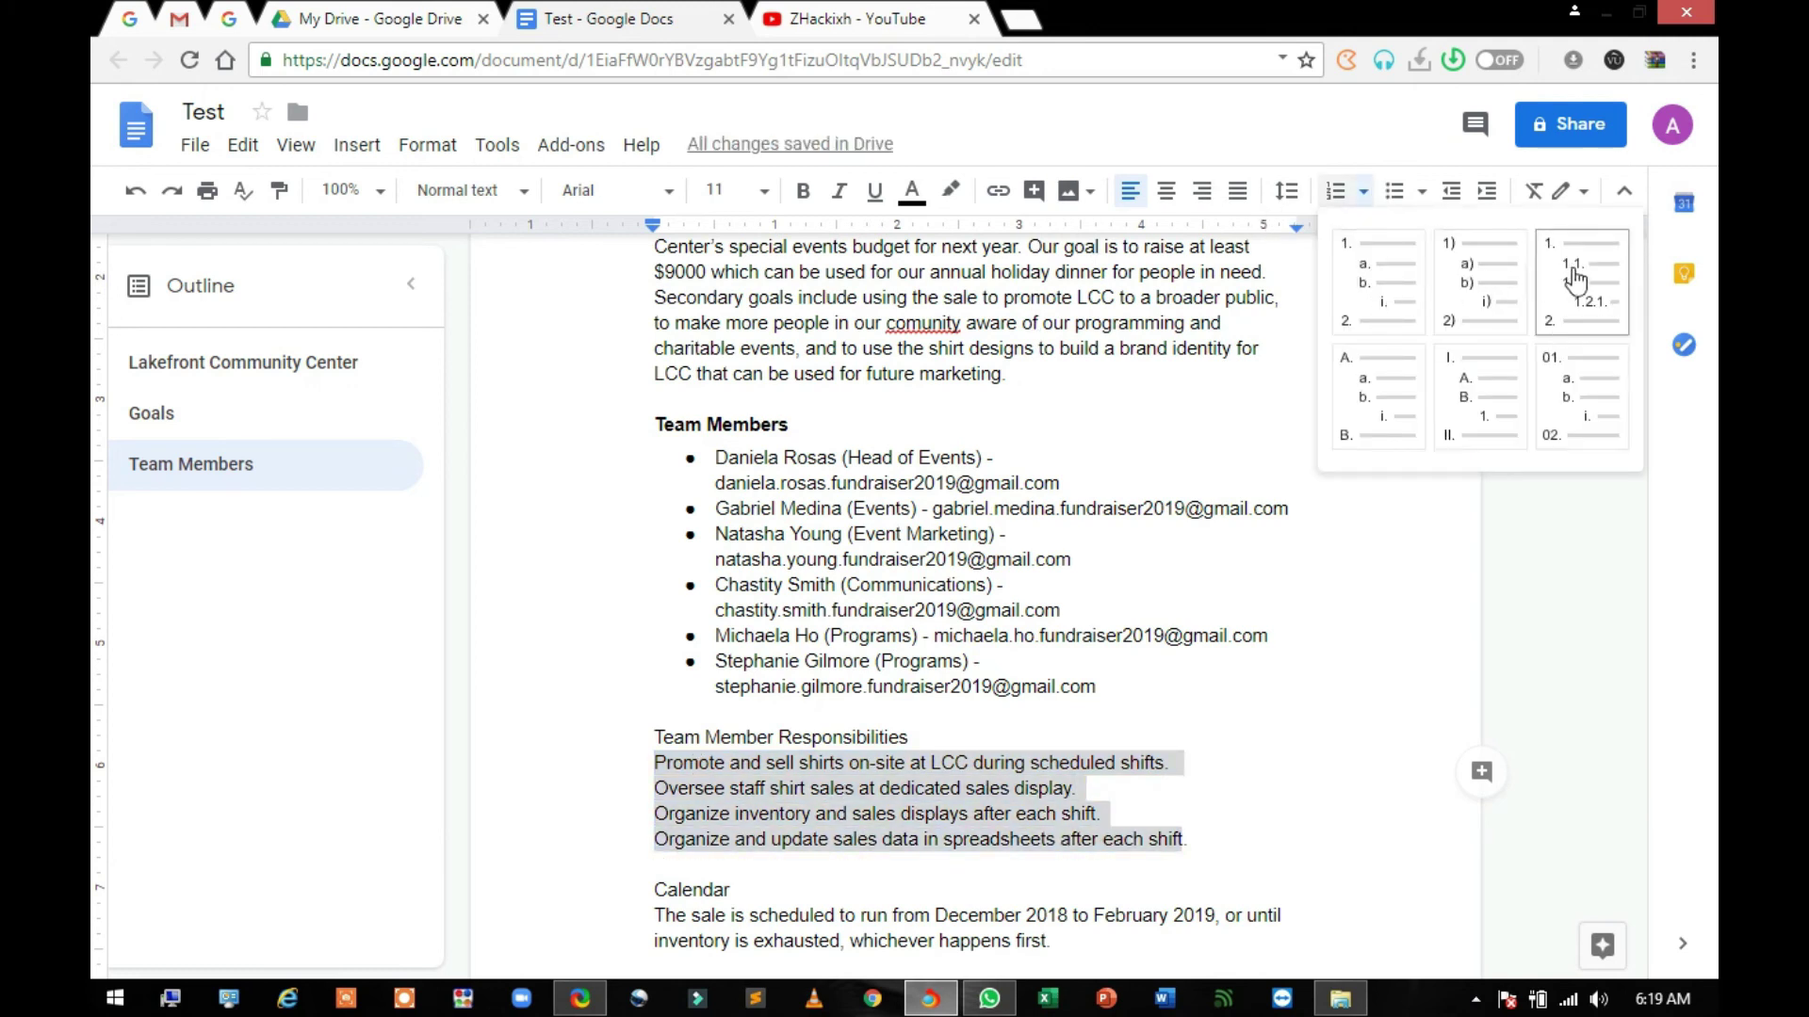
pyautogui.click(1383, 274)
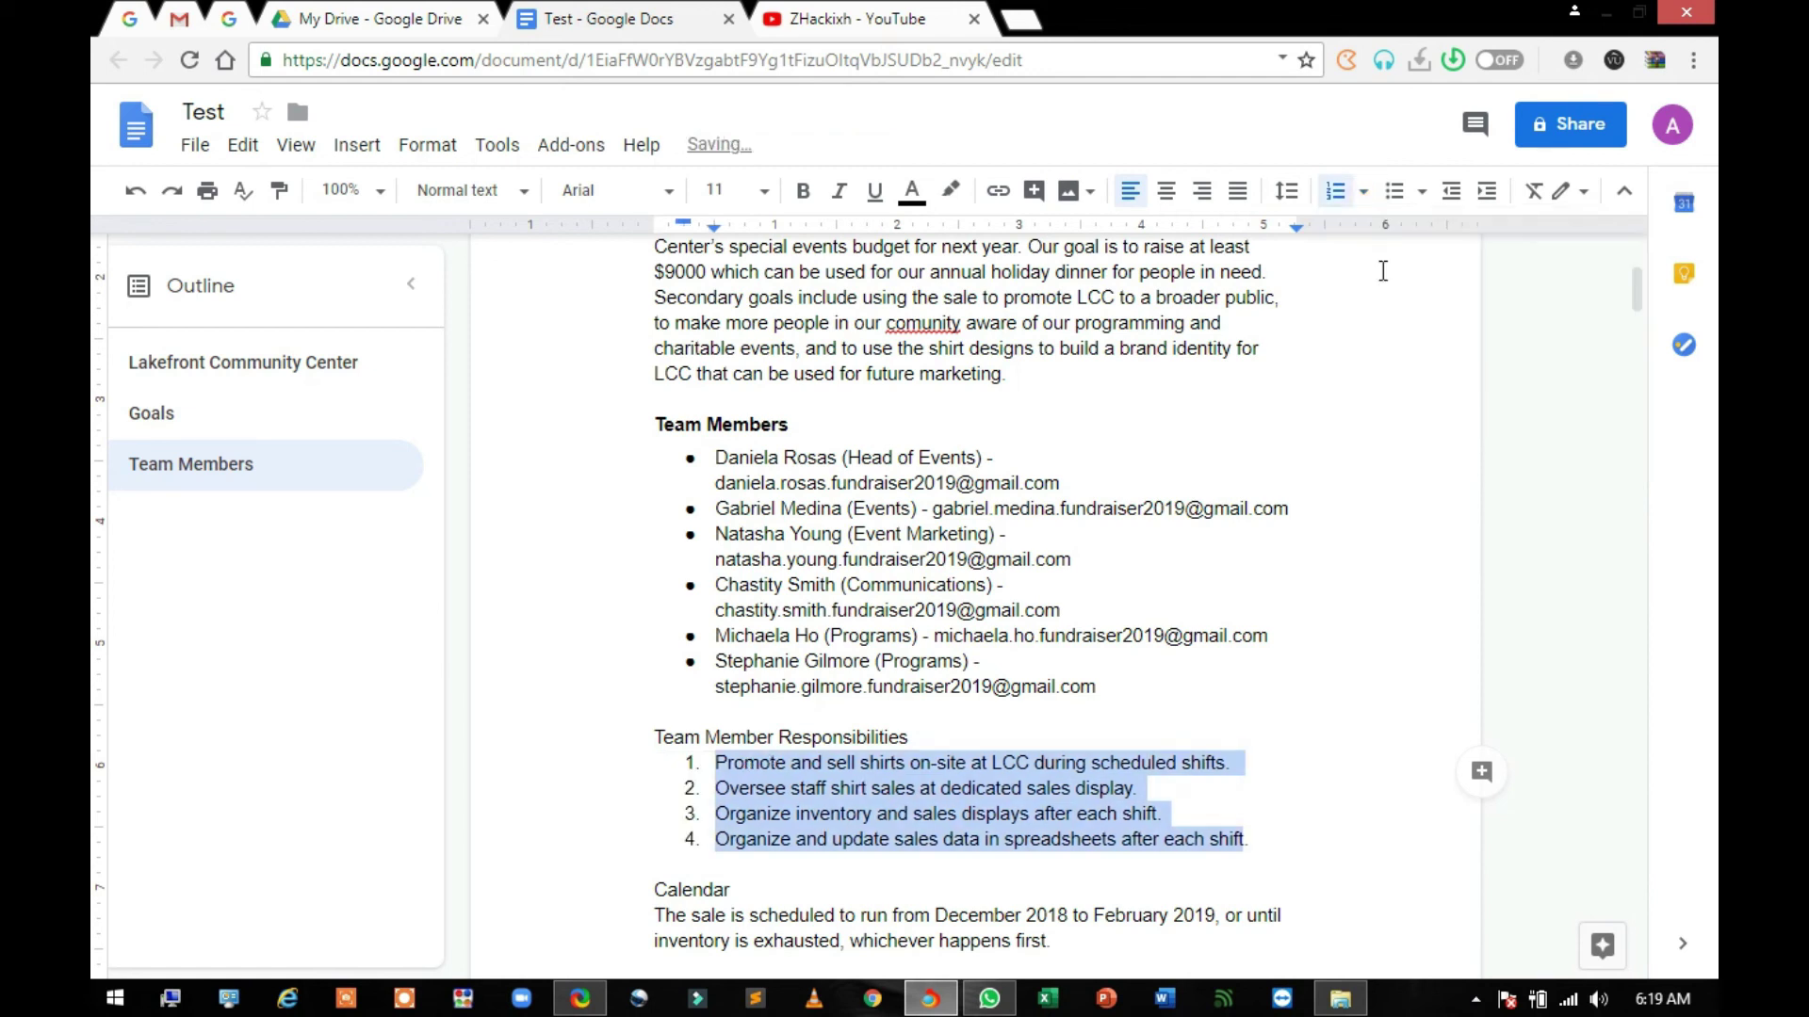
# - Make the "Team Member Responsibilities" heading bold and center it
pyautogui.tripleClick(738, 738)
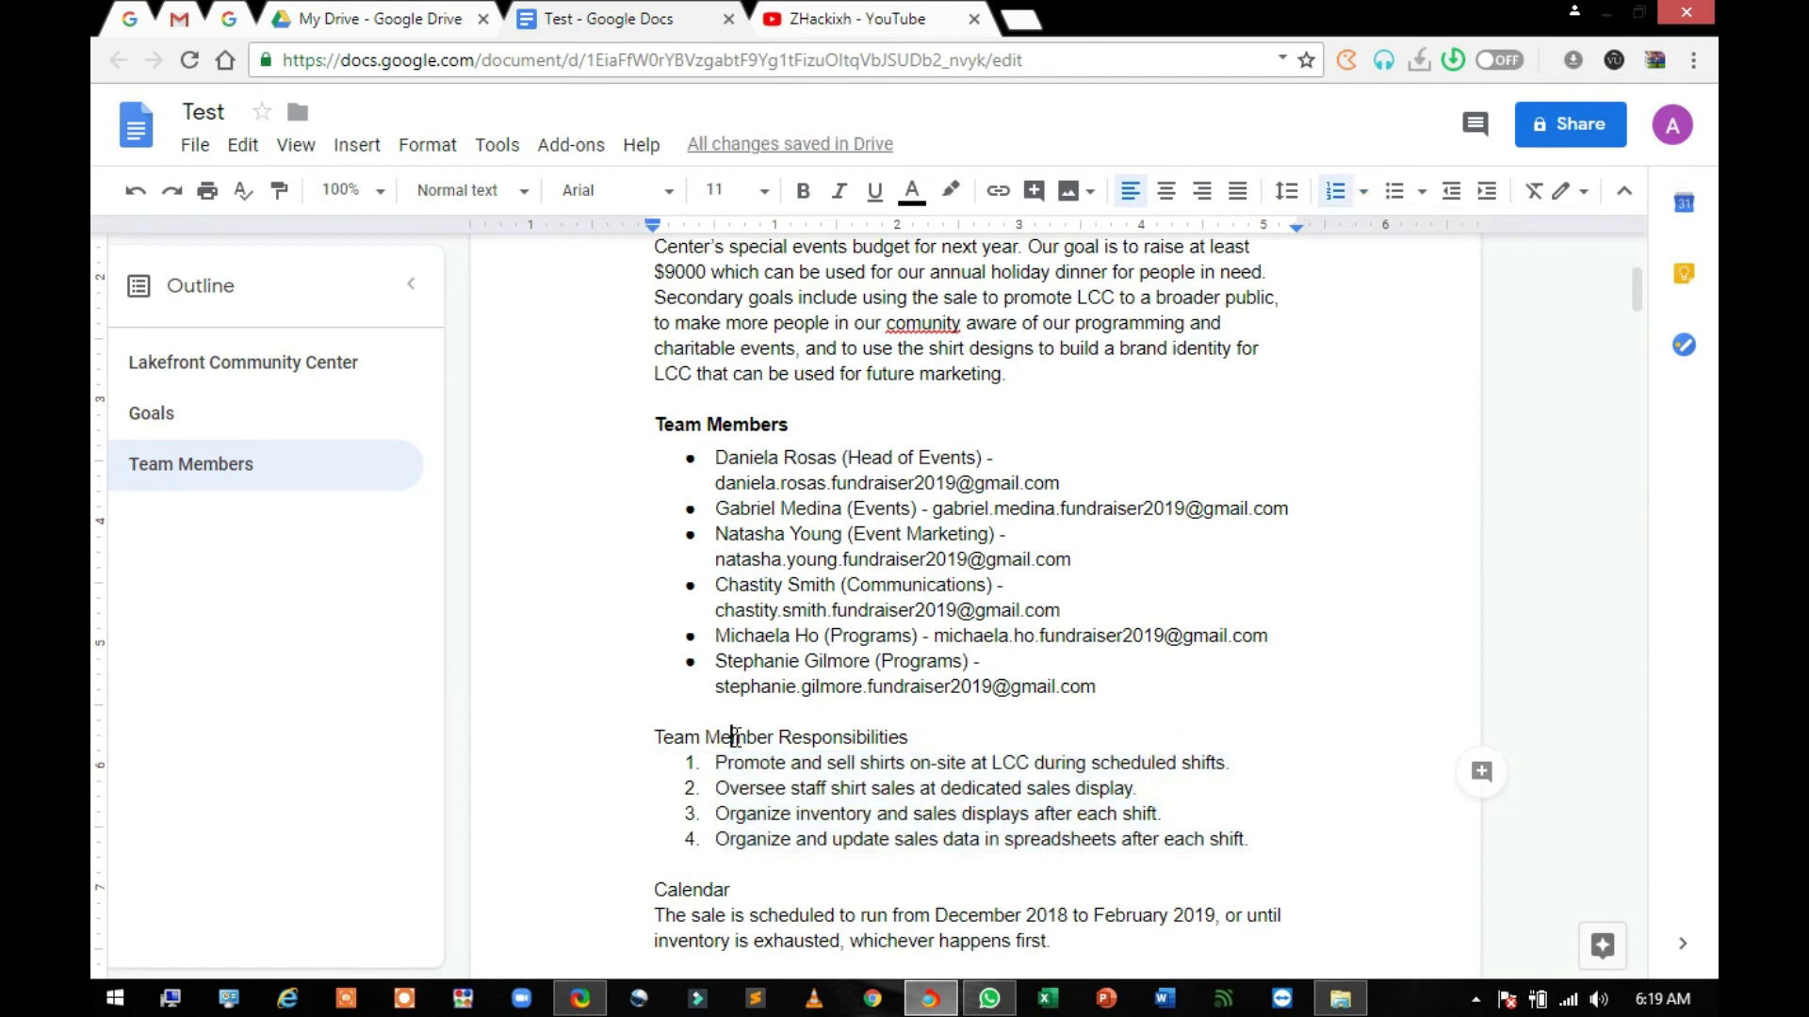
pyautogui.click(803, 192)
pyautogui.click(1165, 191)
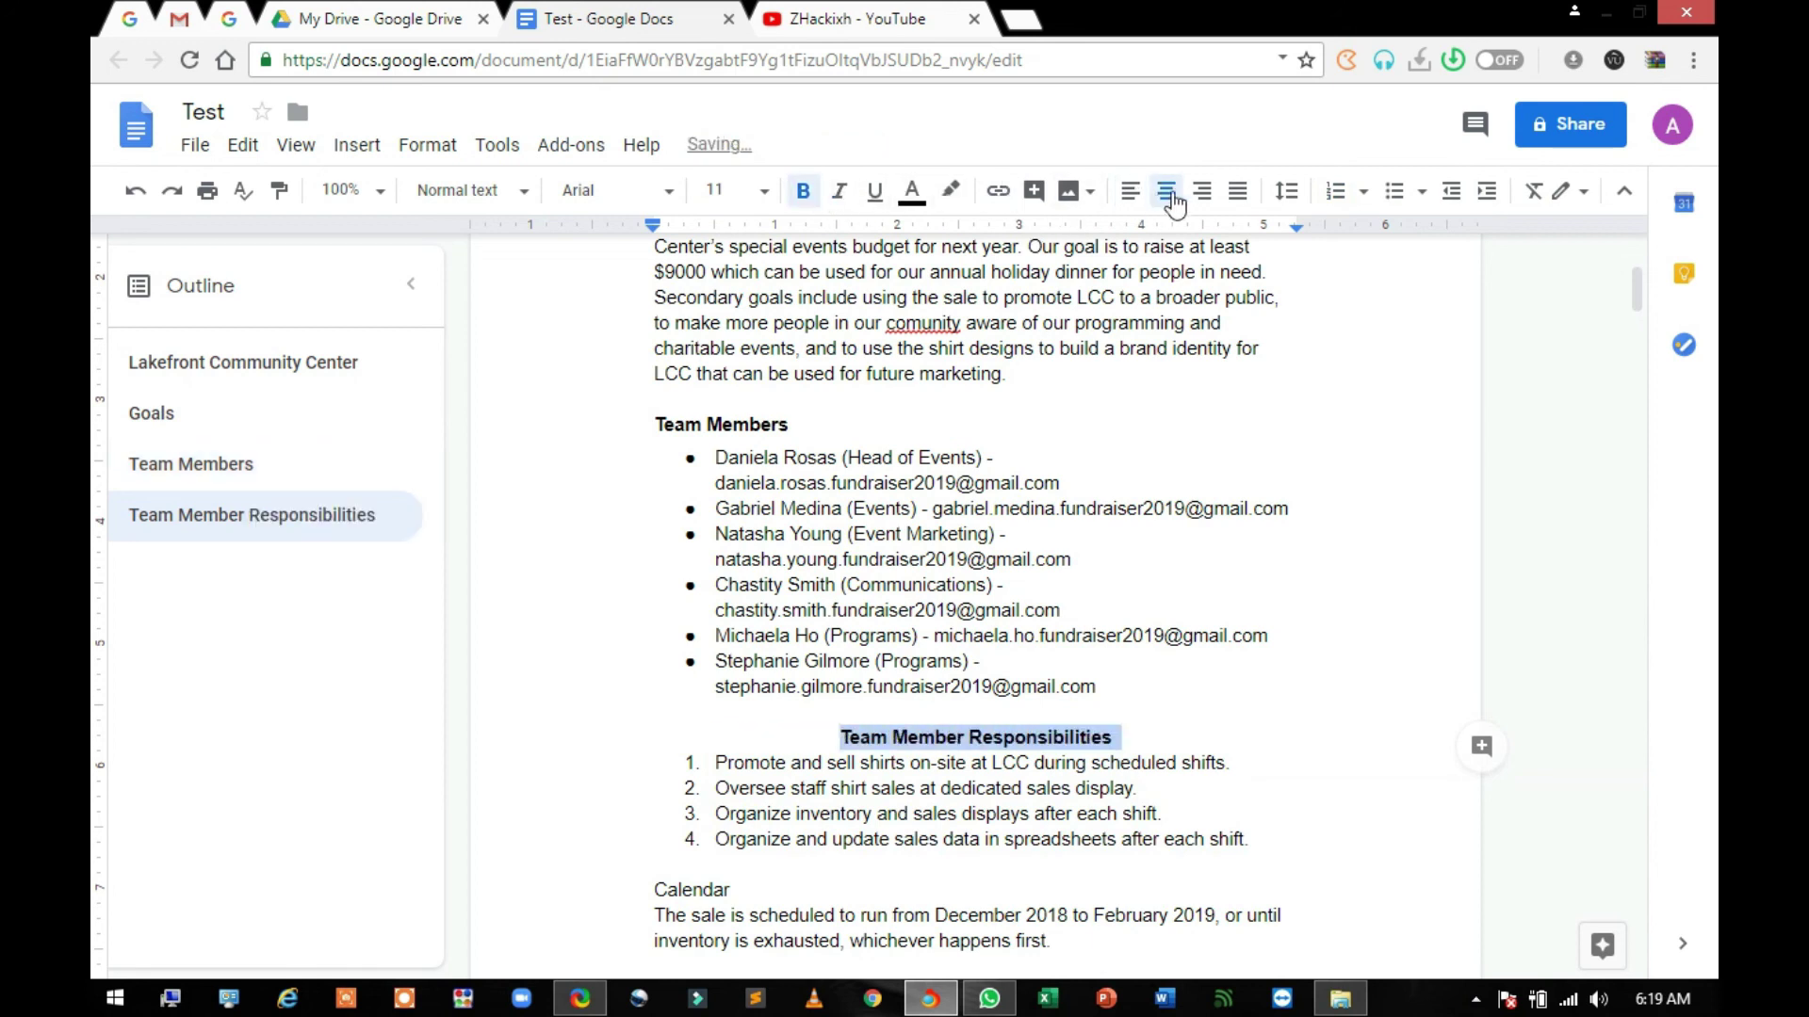
# - Set the "Team Member Responsibilities" heading to double line spacing and add space after the paragraph
pyautogui.click(1301, 188)
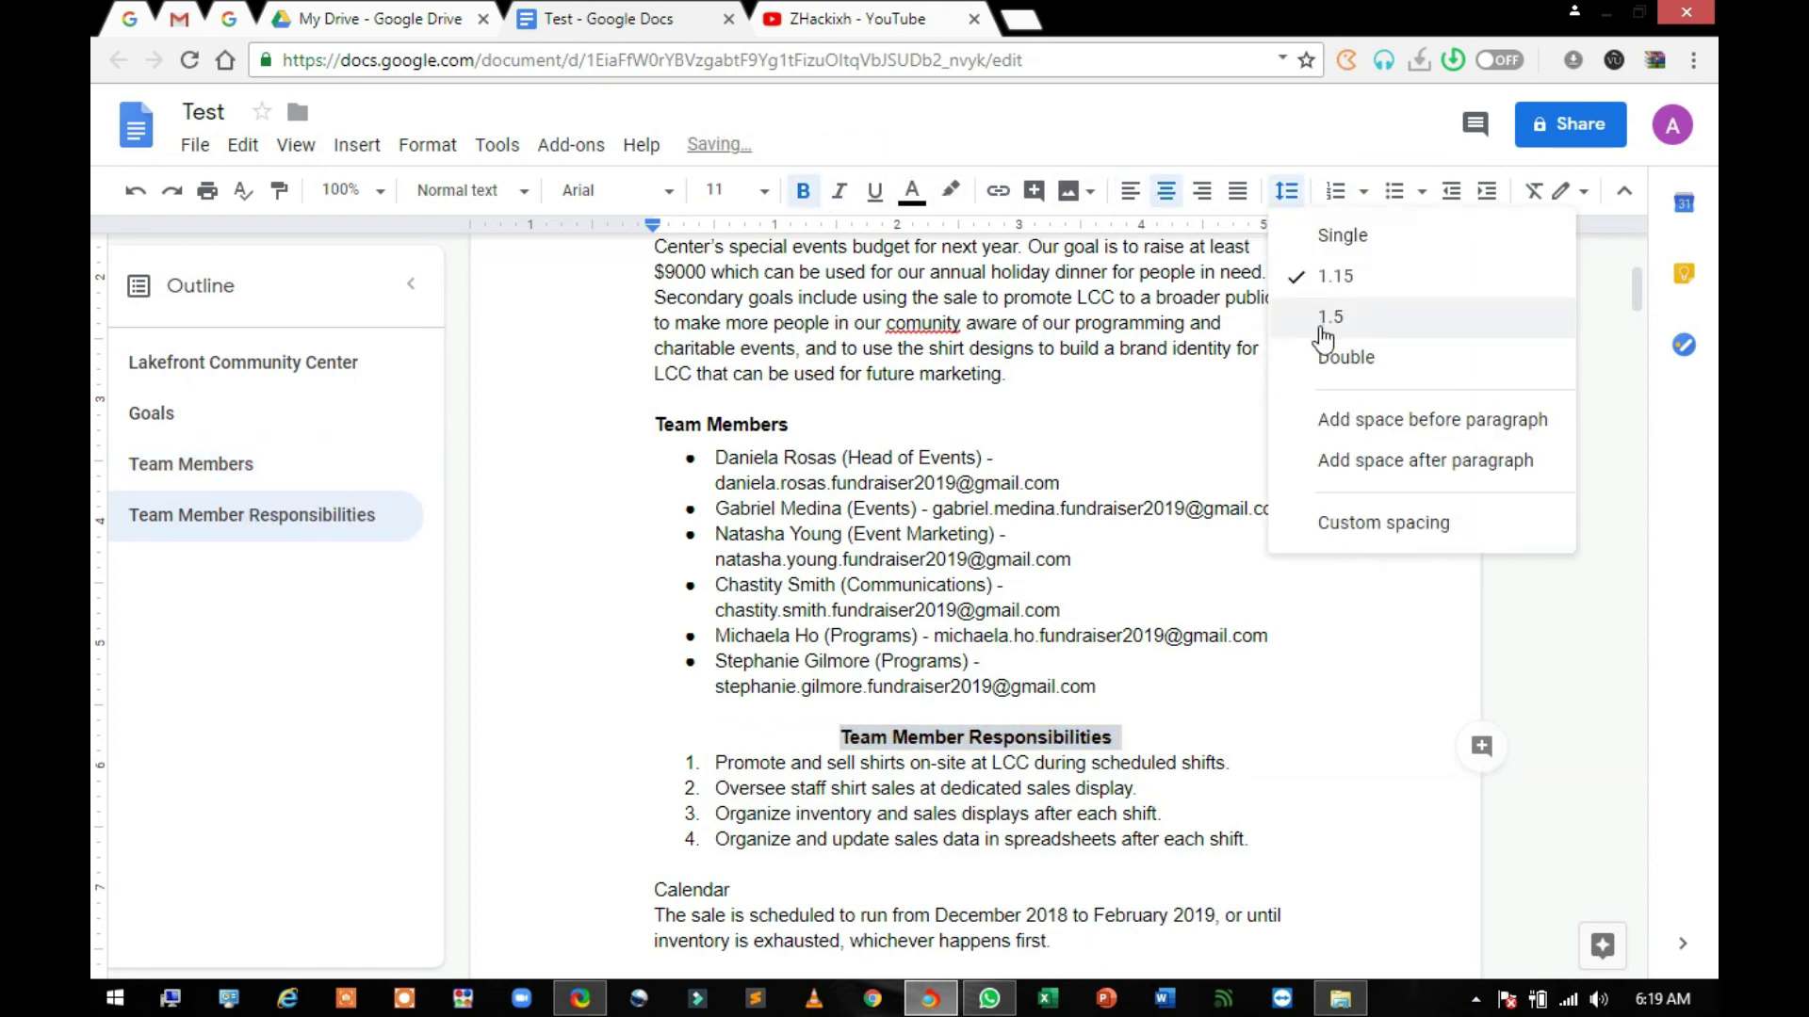
pyautogui.click(1332, 358)
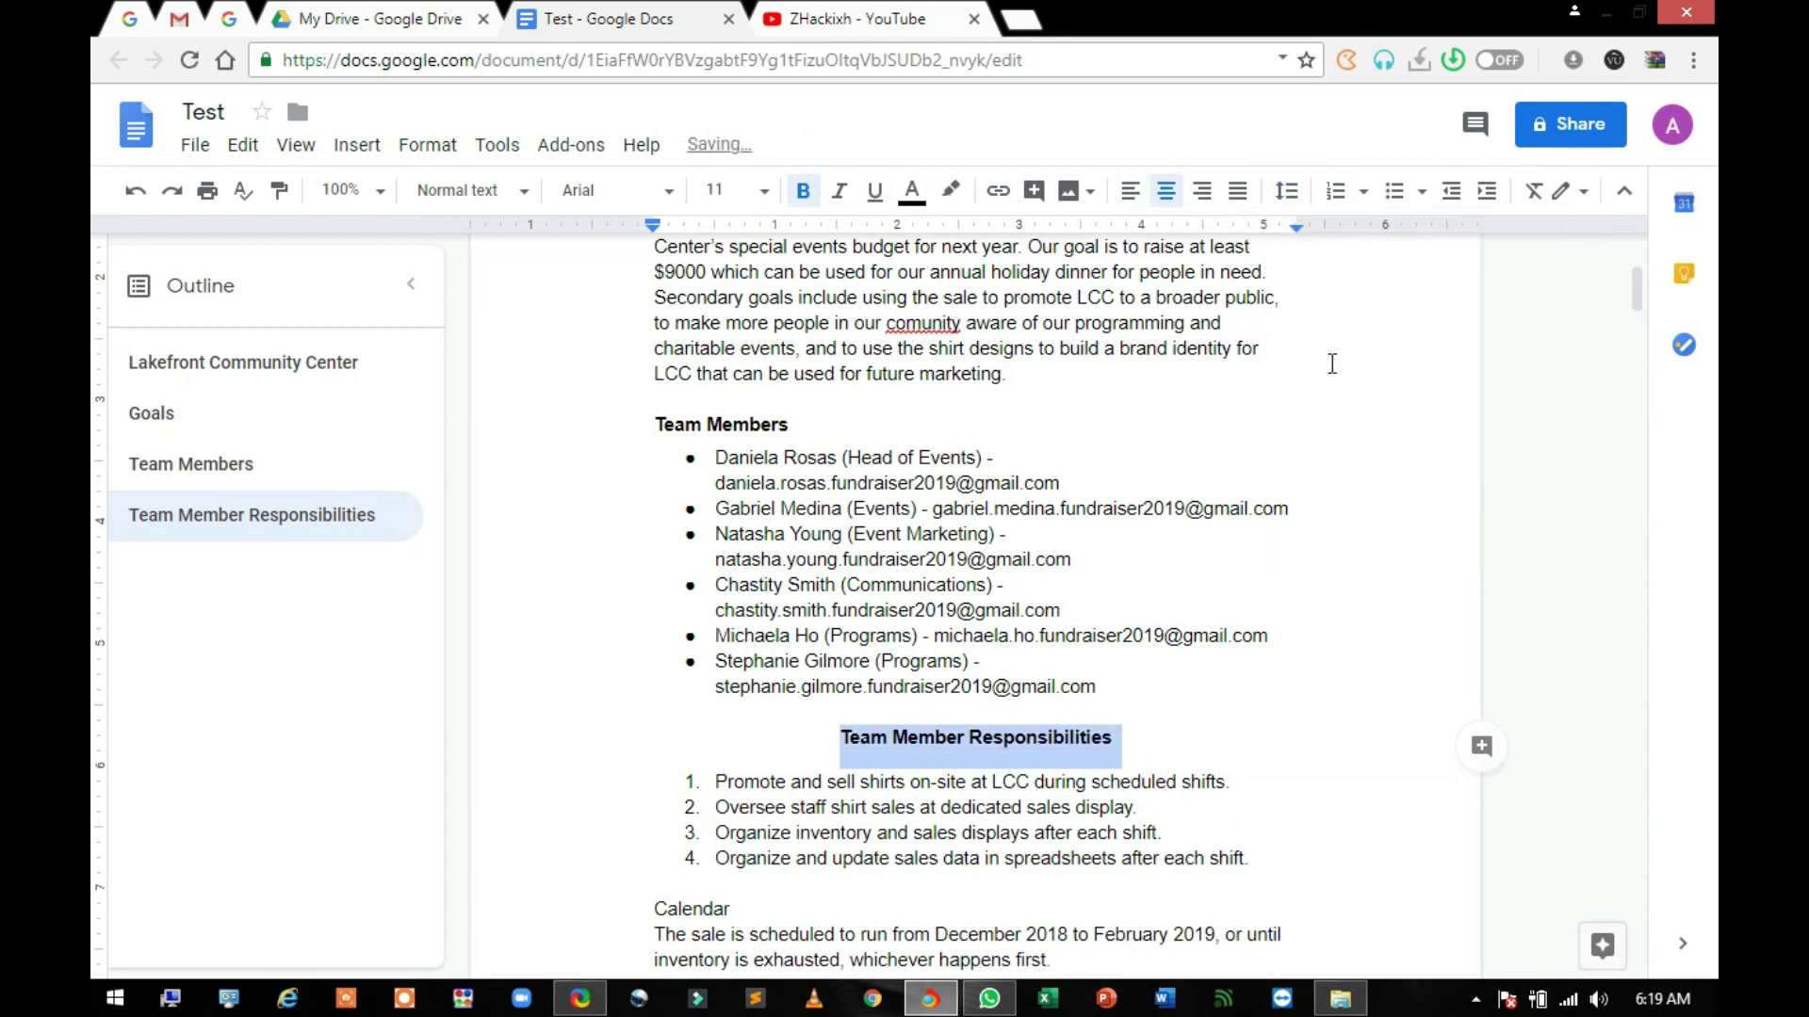
pyautogui.click(1285, 191)
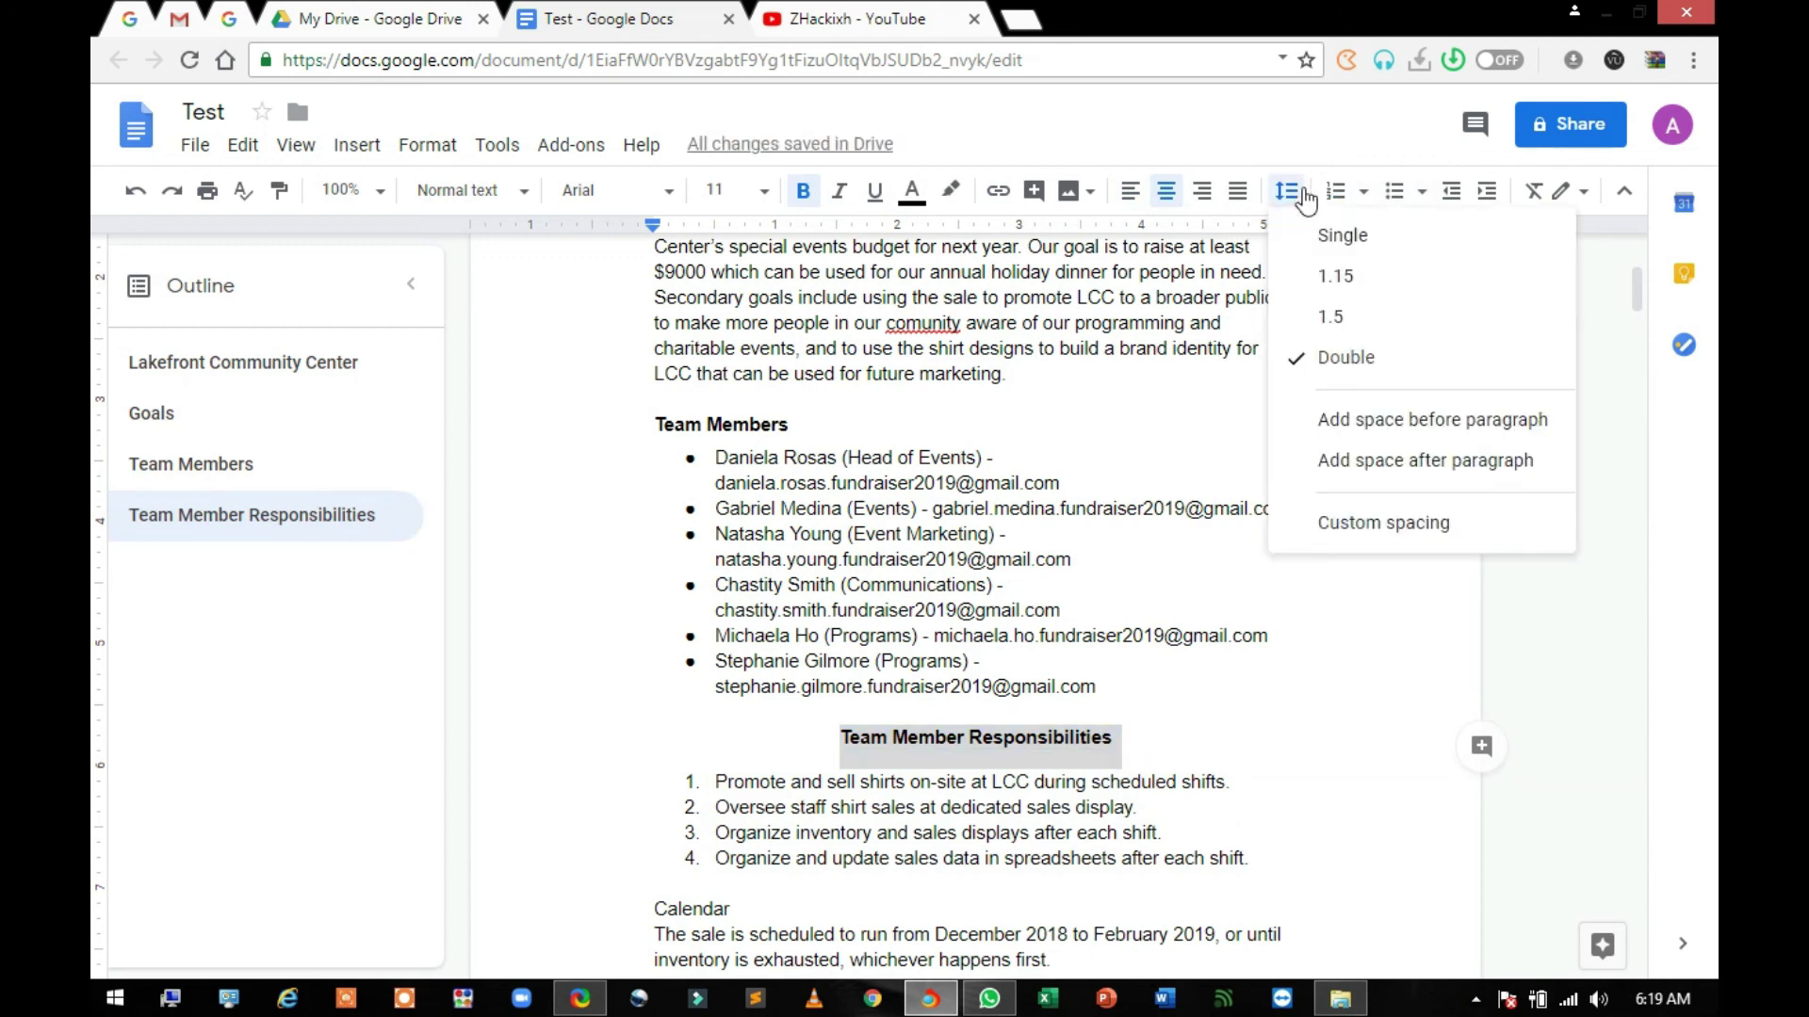
pyautogui.click(1407, 469)
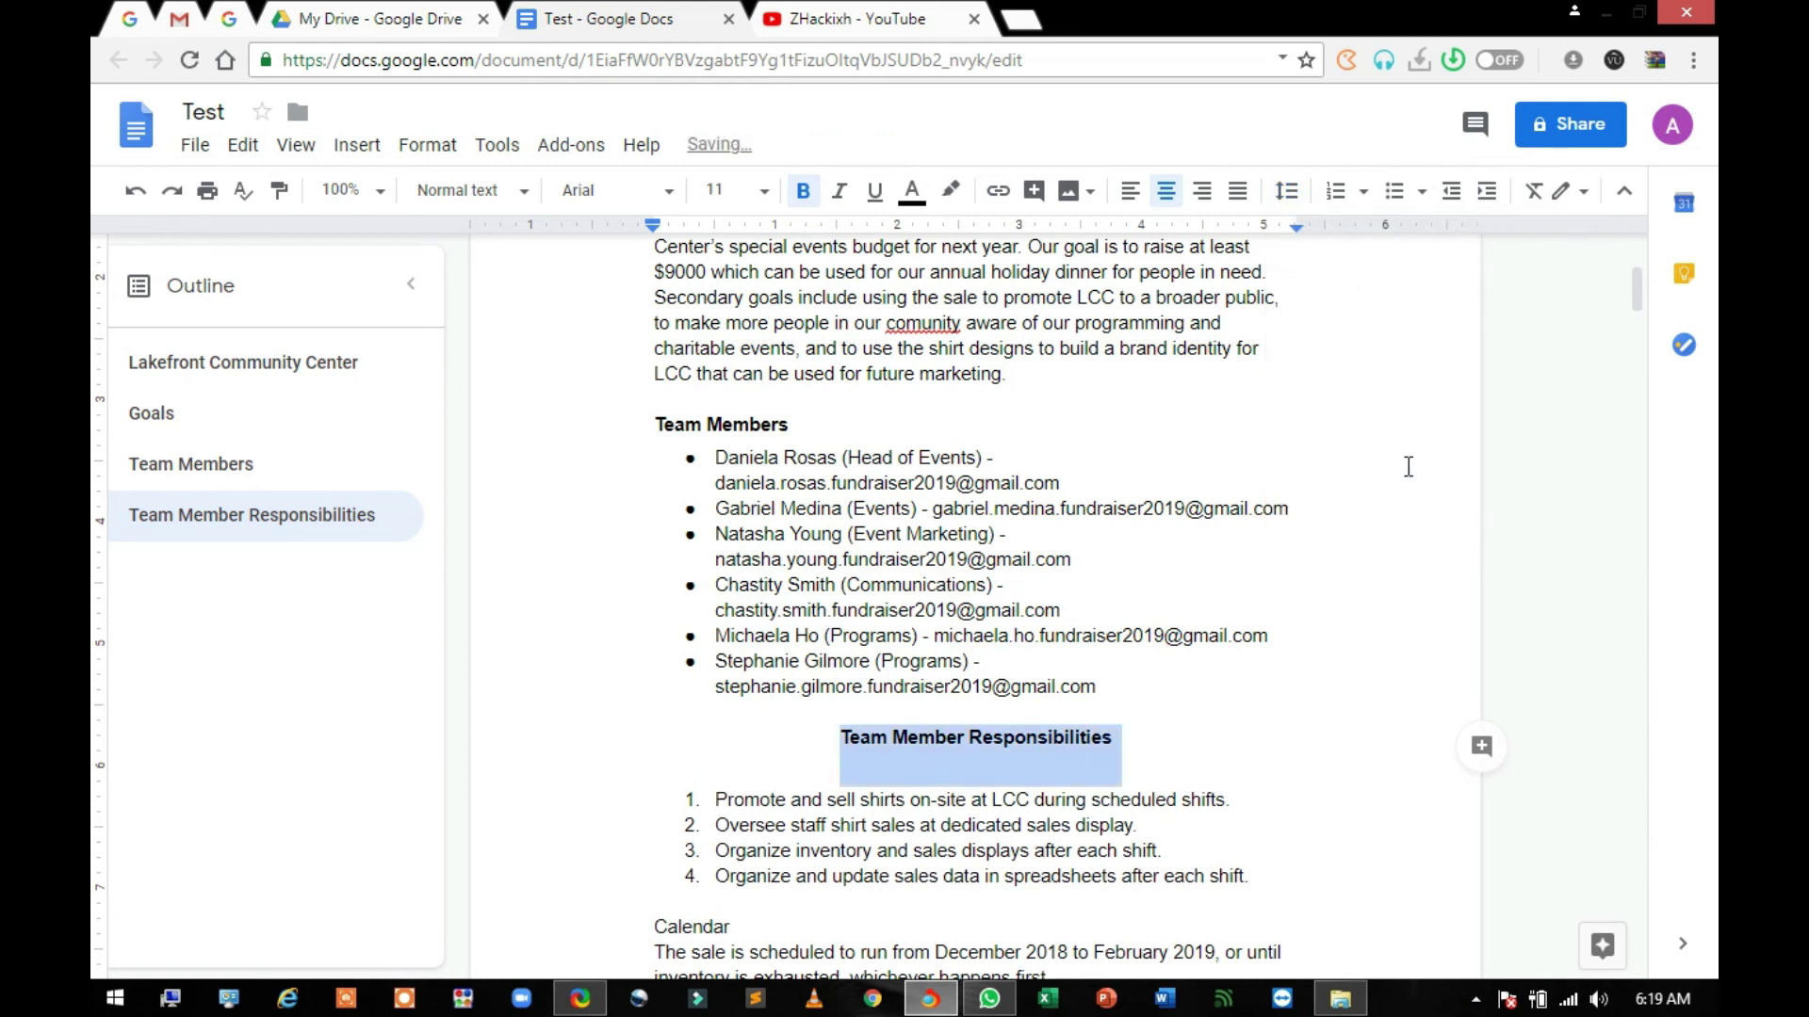
pyautogui.click(1370, 634)
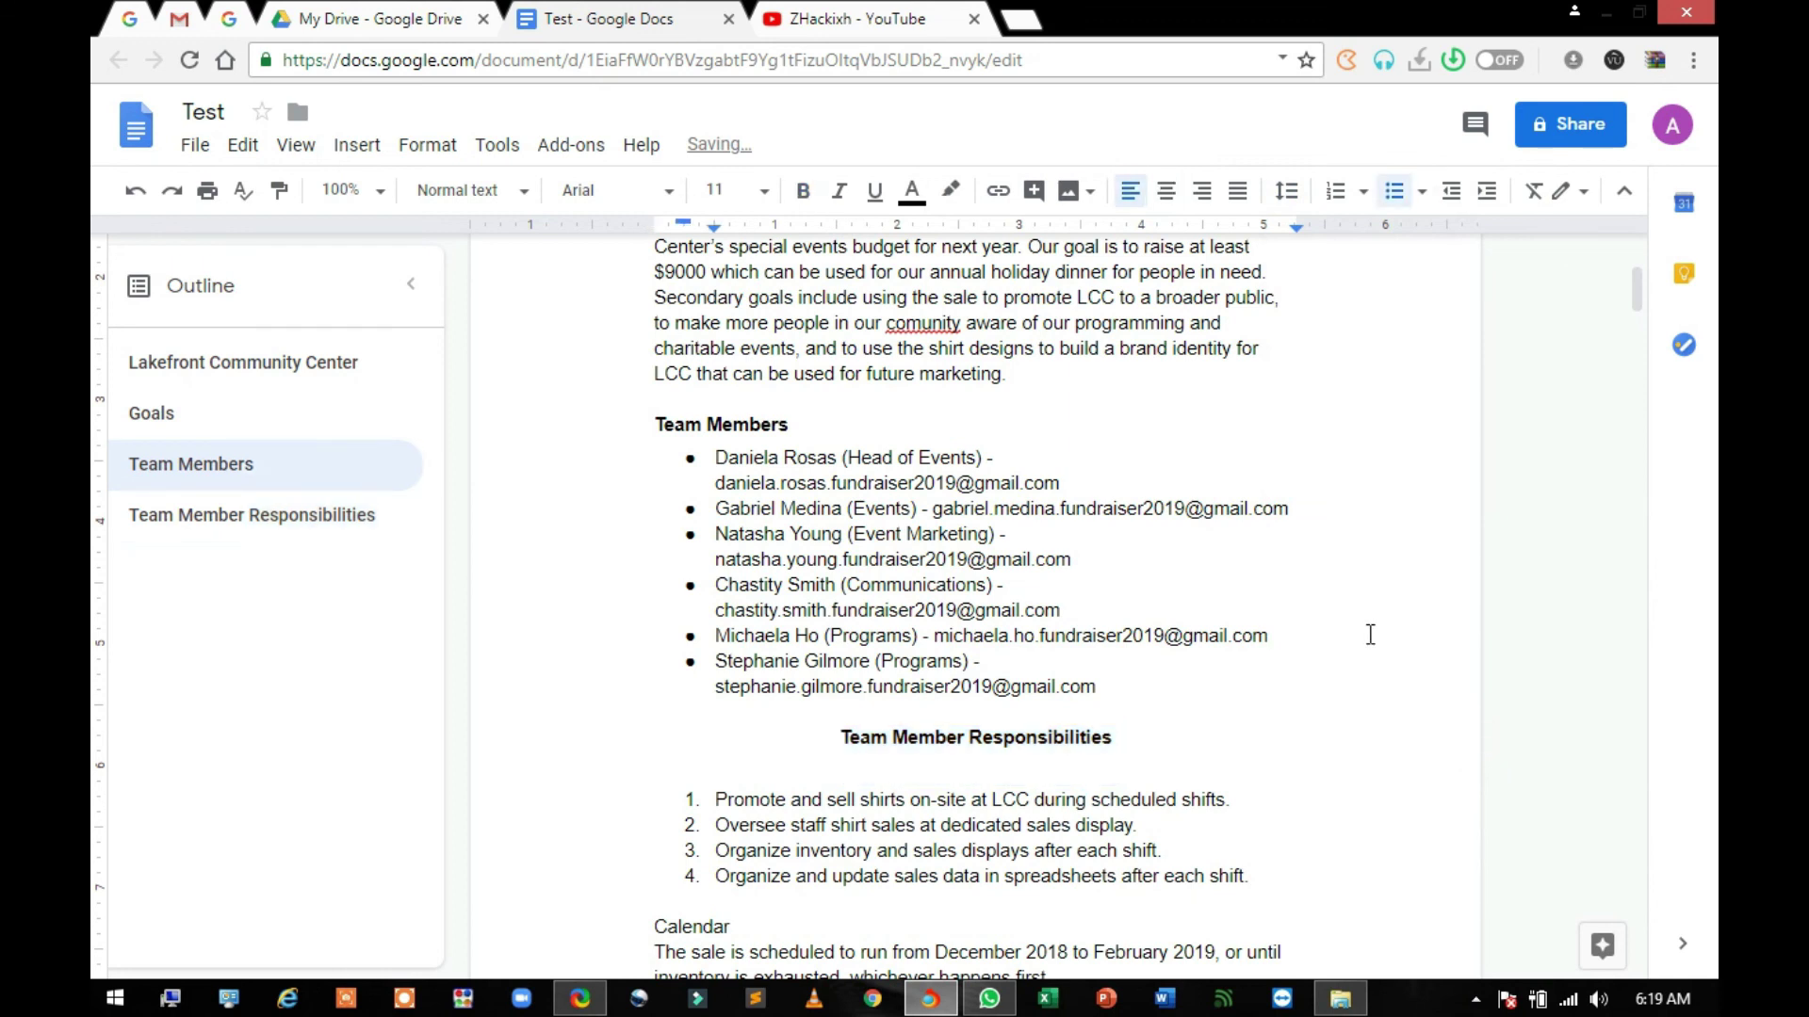
pyautogui.press('Down')
pyautogui.press('Down')
pyautogui.press('Down')
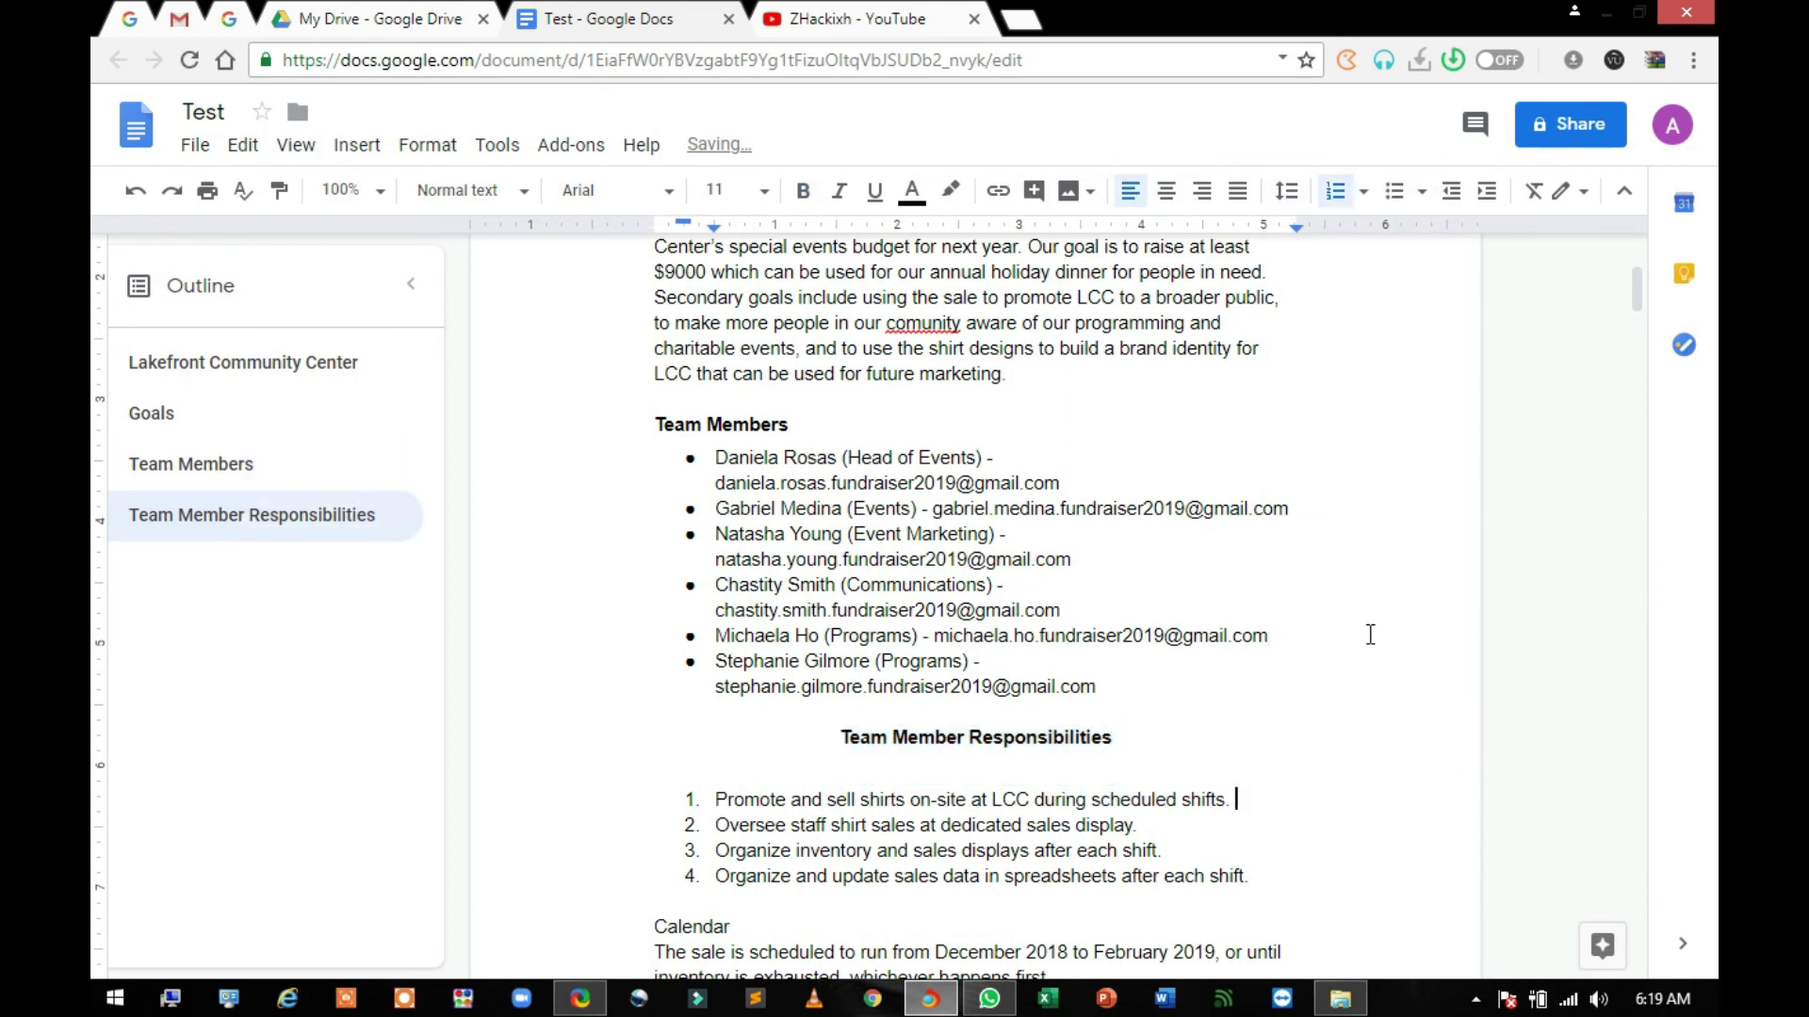
pyautogui.moveTo(749, 160)
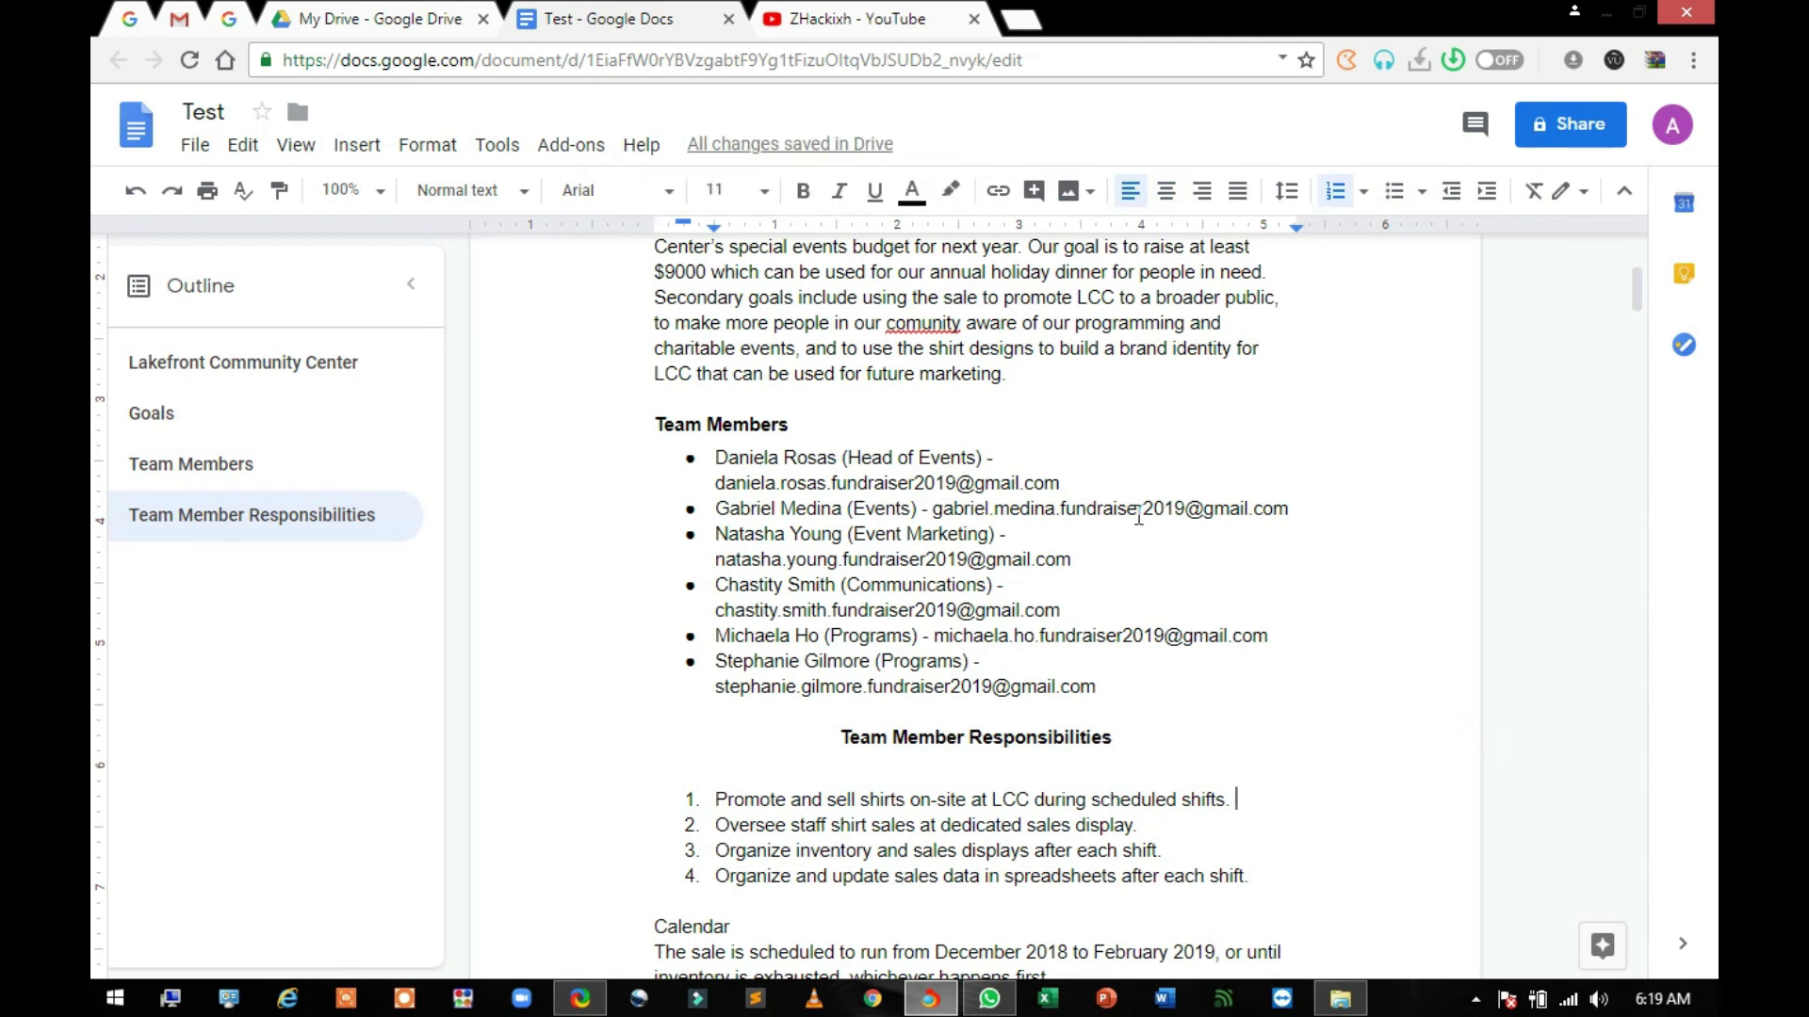
pyautogui.click(1366, 560)
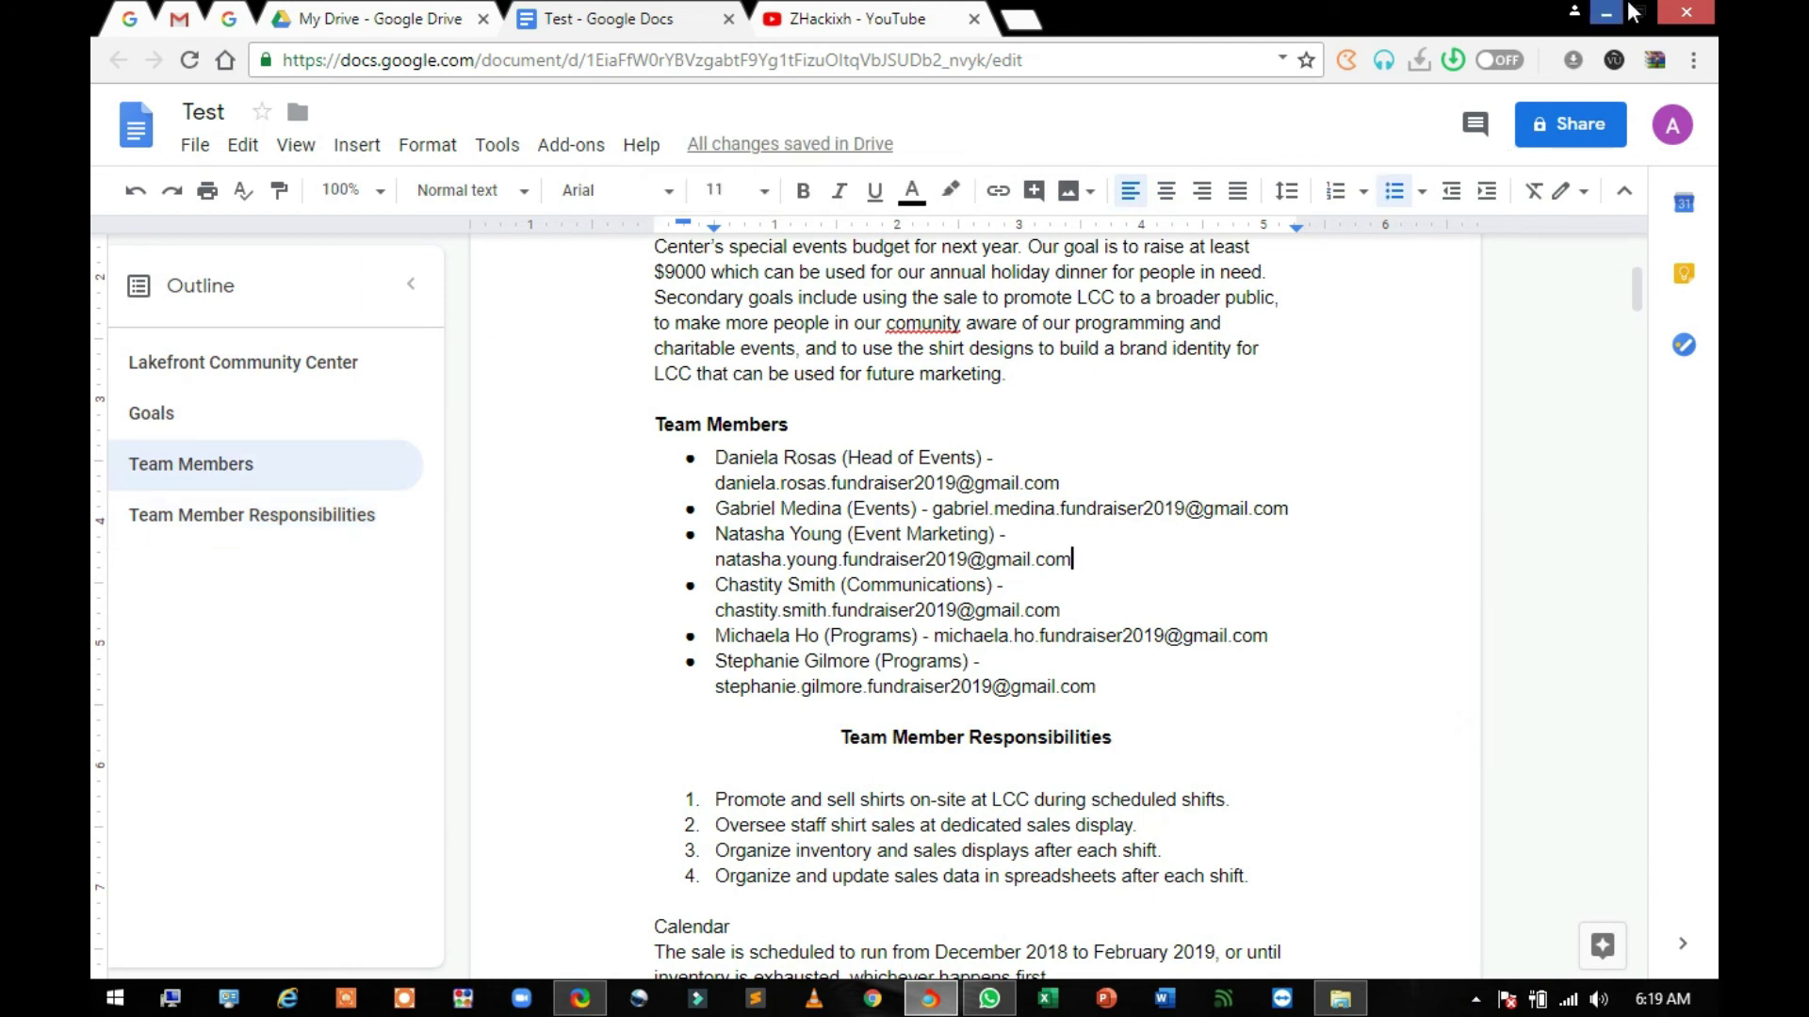